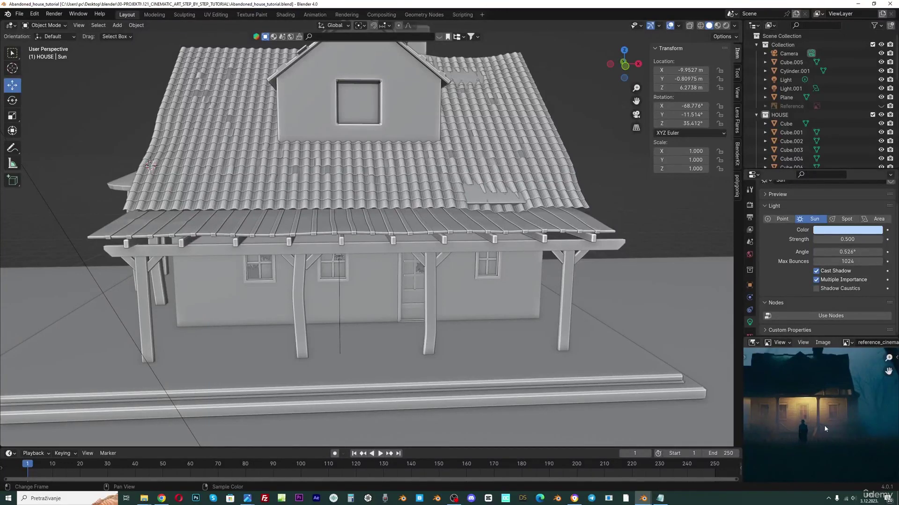
Place the 3D cursor on the porch's front post beside the door and add a cube there.
{"action": "scroll", "coordinate": [594, 306], "scroll_direction": "down", "scroll_amount": 1}
{"action": "middle_click_drag", "start_coordinate": [605, 232], "coordinate": [586, 229]}
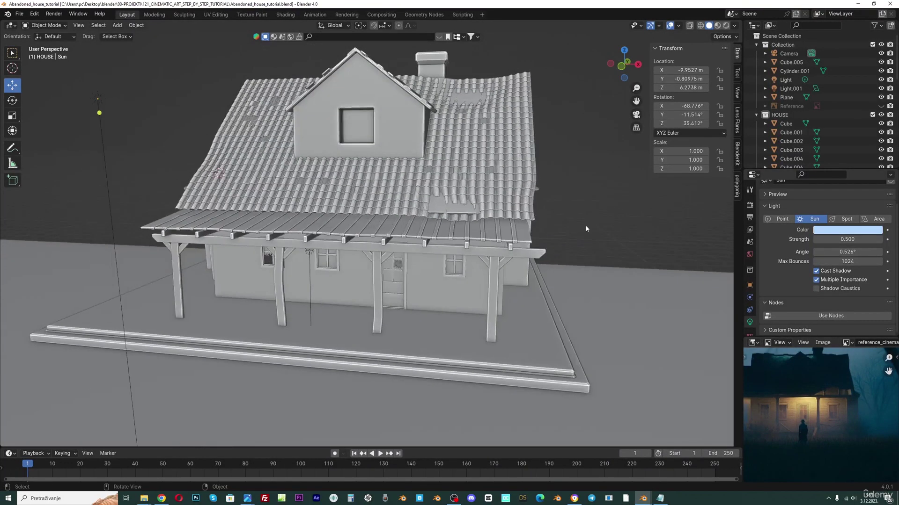
{"action": "scroll", "coordinate": [364, 345], "scroll_direction": "up", "scroll_amount": 1}
{"action": "middle_click_drag", "start_coordinate": [364, 345], "coordinate": [295, 327]}
{"action": "scroll", "coordinate": [352, 322], "scroll_direction": "up", "scroll_amount": 2}
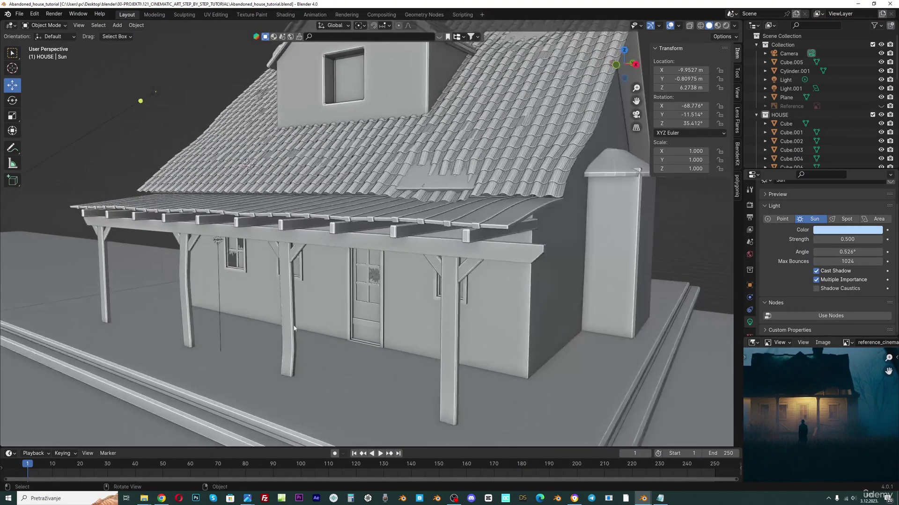
{"action": "right_click", "coordinate": [294, 325], "text": "shift"}
{"action": "key", "text": "shift+a"}
{"action": "mouse_move", "coordinate": [277, 221]}
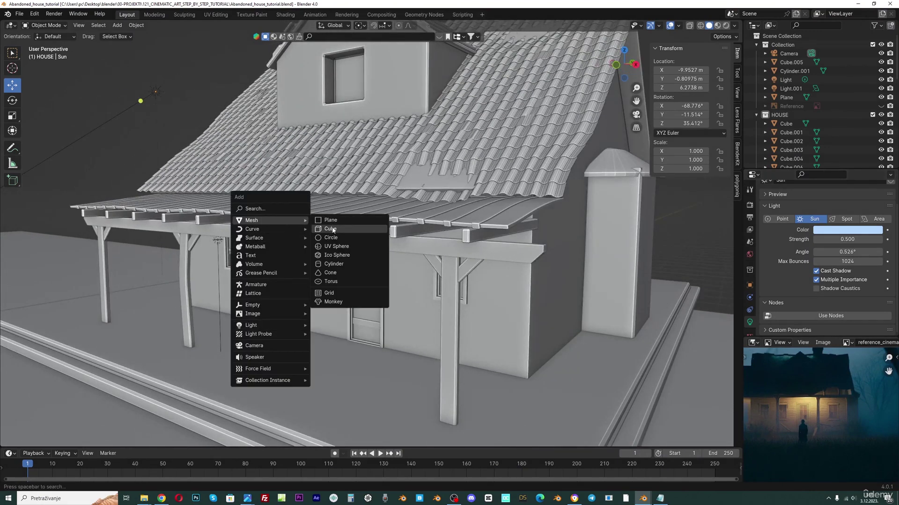
{"action": "left_click", "coordinate": [332, 229]}
Scale the cube down uniformly to about 0.09 m and move it into the gap between the door-side post and the right corner post.
{"action": "key", "text": "KP_1"}
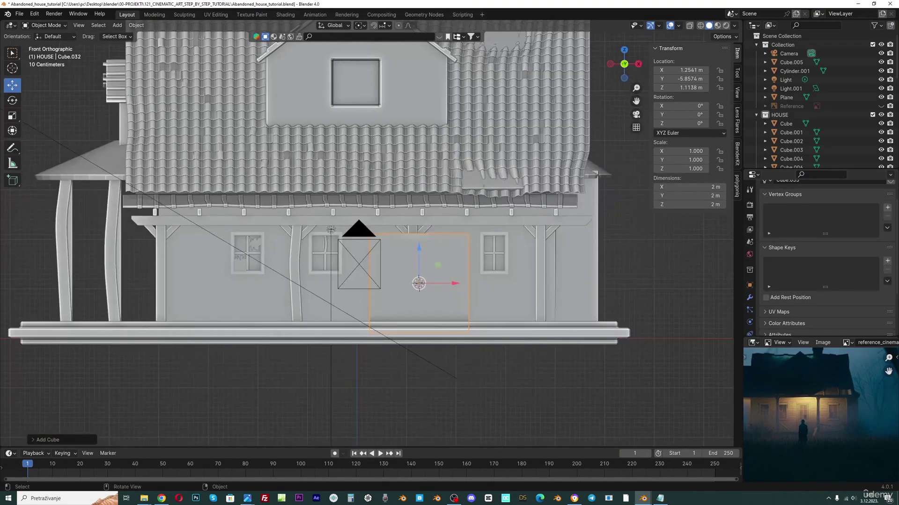
{"action": "key", "text": "s"}
{"action": "left_click", "coordinate": [439, 291]}
{"action": "scroll", "coordinate": [439, 291], "scroll_direction": "up", "scroll_amount": 2}
{"action": "key", "text": "s"}
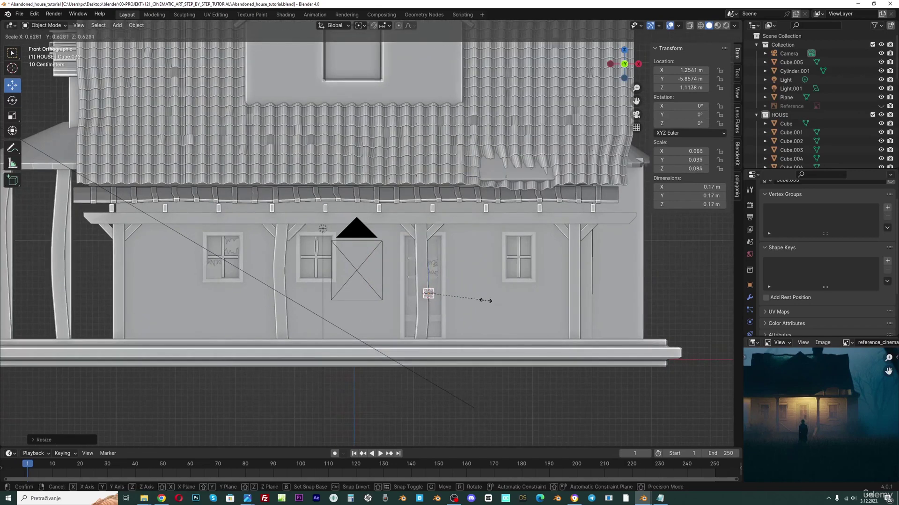
{"action": "left_click", "coordinate": [478, 300]}
{"action": "key", "text": "g"}
{"action": "left_click", "coordinate": [514, 293]}
Stretch the small cube along X into a rail about 2.39 m long and centre it between the two posts.
{"action": "key", "text": "s"}
{"action": "key", "text": "x"}
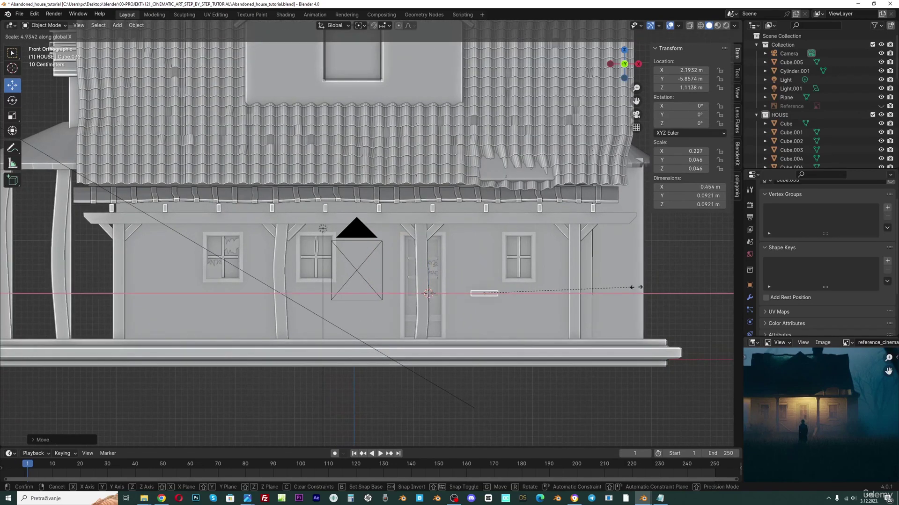
{"action": "left_click", "coordinate": [555, 293]}
{"action": "key", "text": "g"}
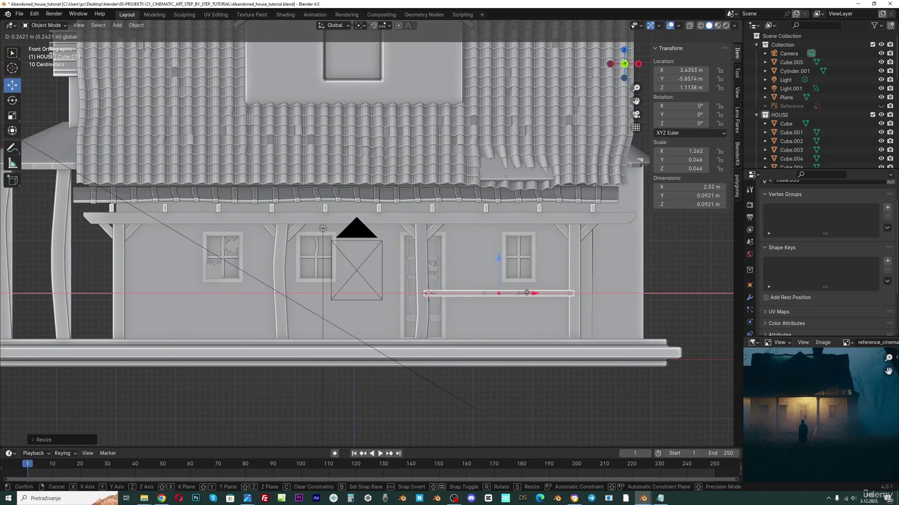
{"action": "left_click_drag", "start_coordinate": [527, 293], "coordinate": [527, 293]}
{"action": "key", "text": "s"}
{"action": "key", "text": "x"}
{"action": "left_click", "coordinate": [542, 293]}
Thin the rail along Y to about 0.046 m.
{"action": "middle_click_drag", "start_coordinate": [538, 294], "coordinate": [341, 322]}
{"action": "middle_click_drag", "start_coordinate": [477, 276], "coordinate": [468, 274]}
{"action": "key", "text": "s"}
{"action": "key", "text": "y"}
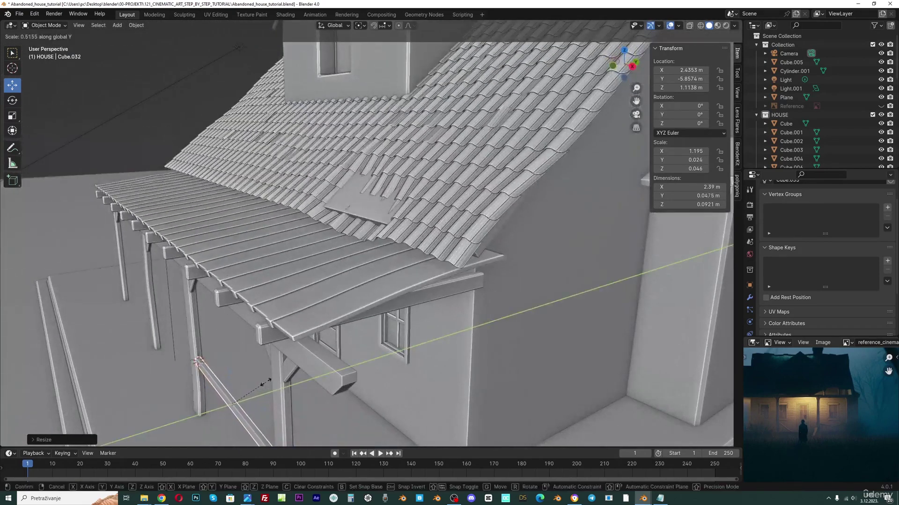
{"action": "left_click", "coordinate": [265, 383]}
{"action": "scroll", "coordinate": [265, 383], "scroll_direction": "down", "scroll_amount": 8}
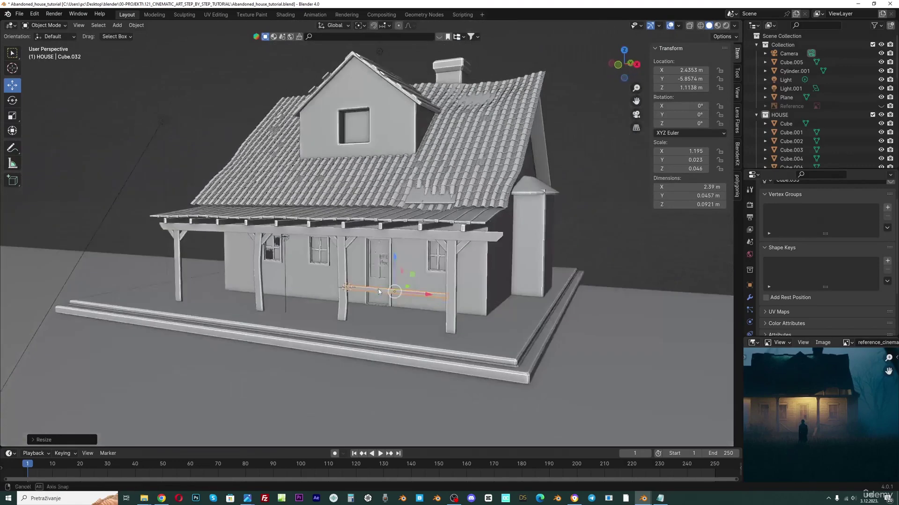
Apply the rail's scale, shrink it slightly, and lengthen it along X to about 2.45 m so it reaches both posts.
{"action": "key", "text": "ctrl+a"}
{"action": "left_click", "coordinate": [378, 288]}
{"action": "scroll", "coordinate": [378, 288], "scroll_direction": "up", "scroll_amount": 3}
{"action": "key", "text": "s"}
{"action": "key", "text": "x"}
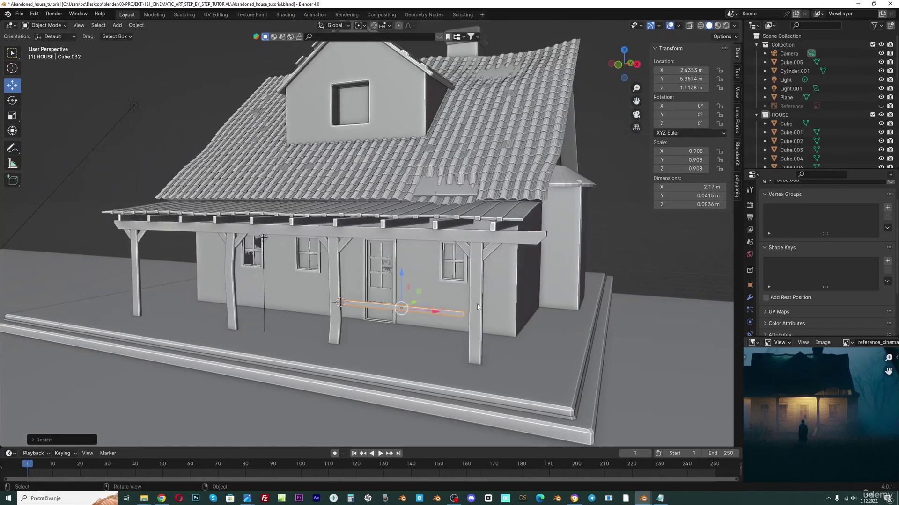
{"action": "left_click", "coordinate": [488, 307]}
{"action": "scroll", "coordinate": [487, 307], "scroll_direction": "down", "scroll_amount": 1}
{"action": "middle_click_drag", "start_coordinate": [520, 193], "coordinate": [559, 168]}
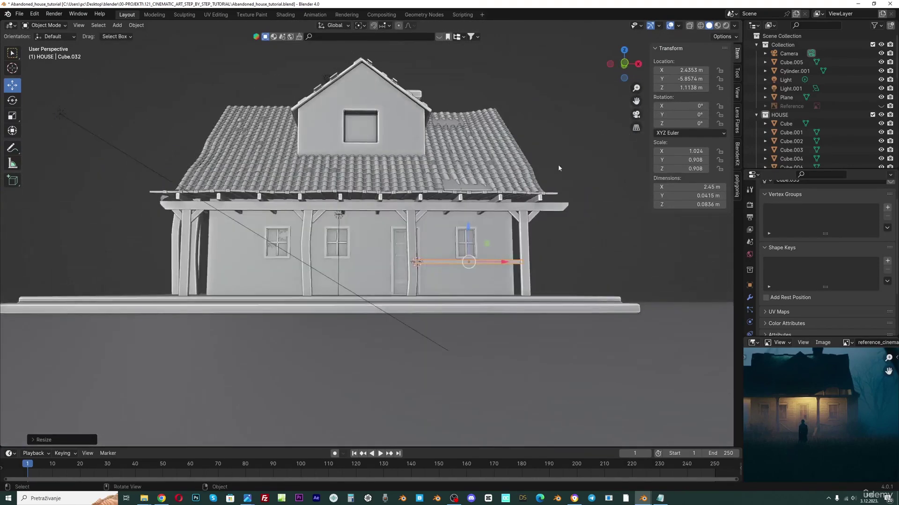
{"action": "scroll", "coordinate": [470, 230], "scroll_direction": "up", "scroll_amount": 1}
{"action": "middle_click_drag", "start_coordinate": [520, 253], "coordinate": [429, 260], "text": "shift"}
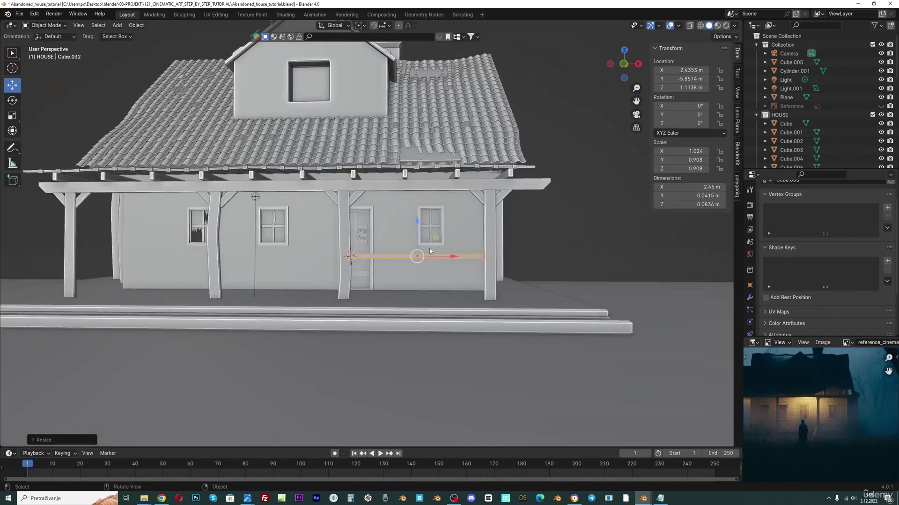
Duplicate the rail straight down along Z and set the copy just above the porch floor, at Z about 0.58 m.
{"action": "key", "text": "shift+d"}
{"action": "key", "text": "z"}
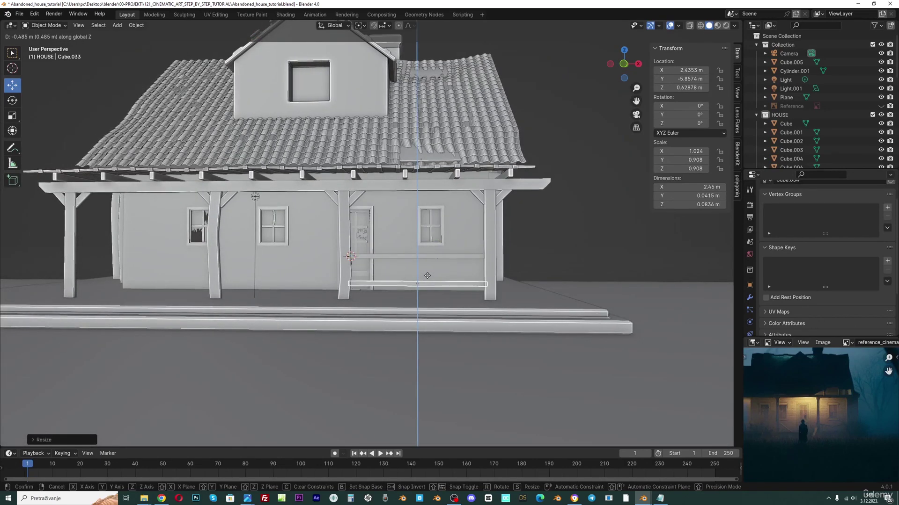
{"action": "left_click", "coordinate": [412, 283]}
{"action": "scroll", "coordinate": [412, 288], "scroll_direction": "up", "scroll_amount": 2}
{"action": "scroll", "coordinate": [412, 289], "scroll_direction": "up", "scroll_amount": 2}
{"action": "left_click_drag", "start_coordinate": [451, 283], "coordinate": [452, 291]}
Duplicate the lower rail between the two rails and rotate the copy 90° about Y to stand upright.
{"action": "key", "text": "shift+d"}
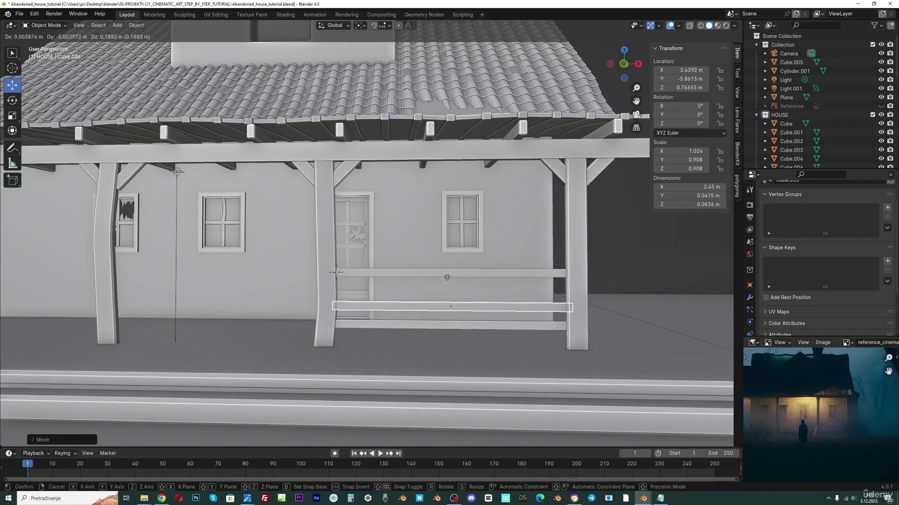
{"action": "left_click", "coordinate": [447, 280]}
{"action": "key", "text": "r"}
{"action": "key", "text": "x"}
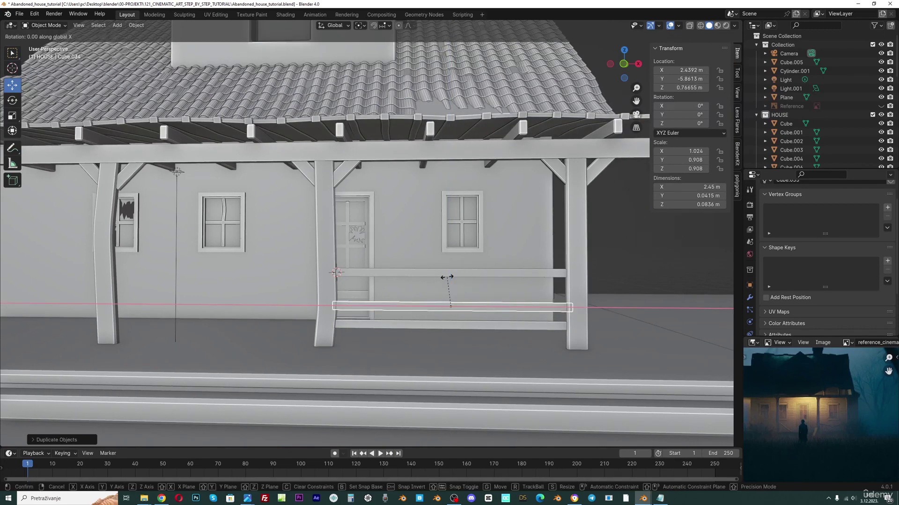
{"action": "type", "text": "xx"}
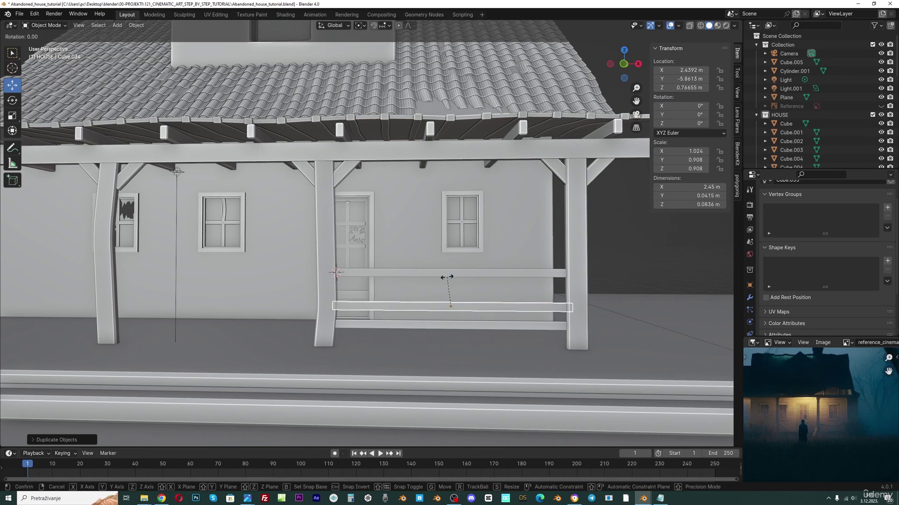
{"action": "type", "text": "y90"}
{"action": "key", "text": "Return"}
Scale the upright down and shorten it along Z to about 0.59 m to fit between the rails.
{"action": "key", "text": "s"}
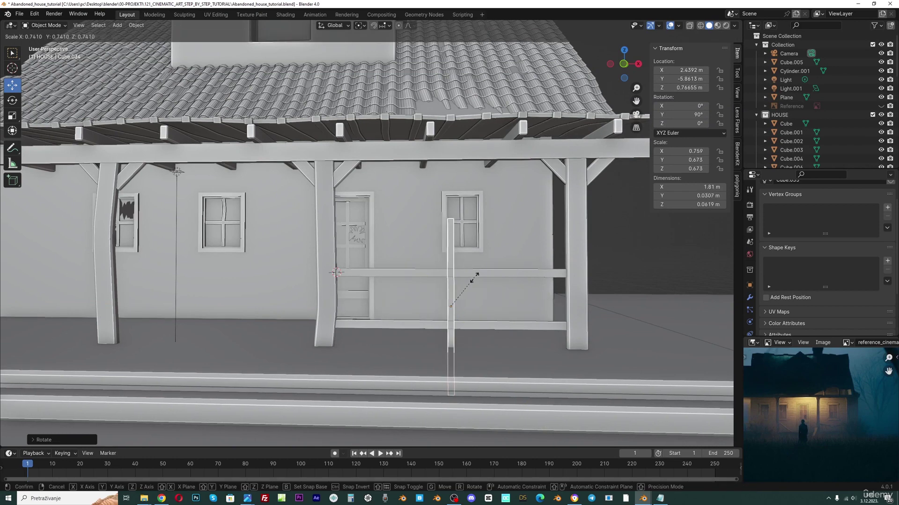
{"action": "left_click", "coordinate": [466, 275]}
{"action": "key", "text": "s"}
{"action": "key", "text": "z"}
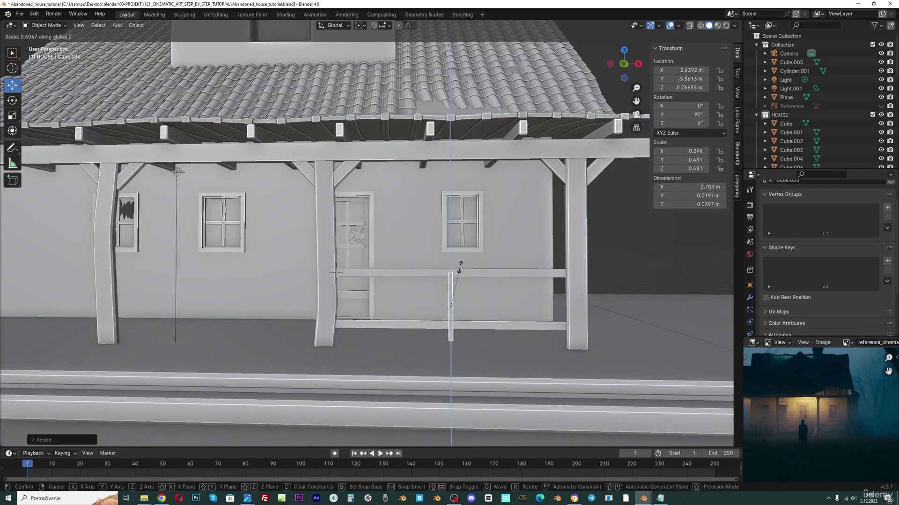
{"action": "left_click", "coordinate": [456, 272]}
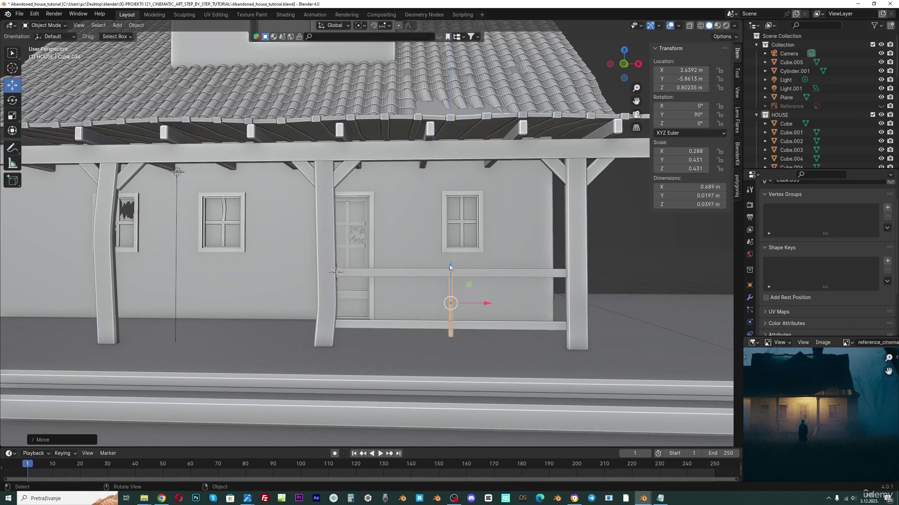
{"action": "key", "text": "s"}
{"action": "key", "text": "z"}
{"action": "left_click", "coordinate": [451, 273]}
Widen the baluster along X to about 0.05 m and move it next to the door-side post, at X about 1.41 m.
{"action": "key", "text": "s"}
{"action": "key", "text": "x"}
{"action": "left_click", "coordinate": [518, 300]}
{"action": "left_click_drag", "start_coordinate": [478, 304], "coordinate": [380, 311]}
{"action": "left_click", "coordinate": [381, 310]}
Shorten the baluster to about 0.53 m and raise it to Z about 0.86 m so it sits between both rails.
{"action": "key", "text": "g"}
{"action": "key", "text": "z"}
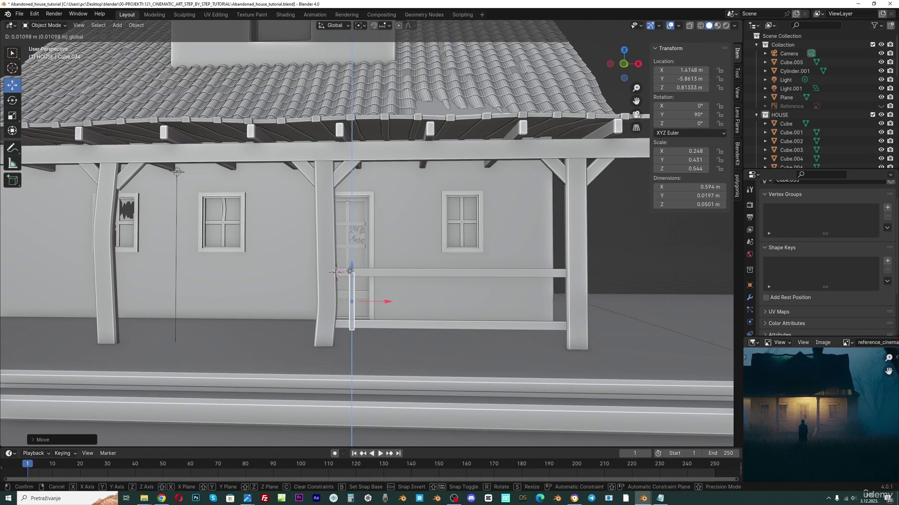
{"action": "left_click", "coordinate": [388, 235]}
{"action": "key", "text": "s"}
{"action": "key", "text": "z"}
{"action": "right_click", "coordinate": [386, 239]}
{"action": "key", "text": "g"}
{"action": "key", "text": "z"}
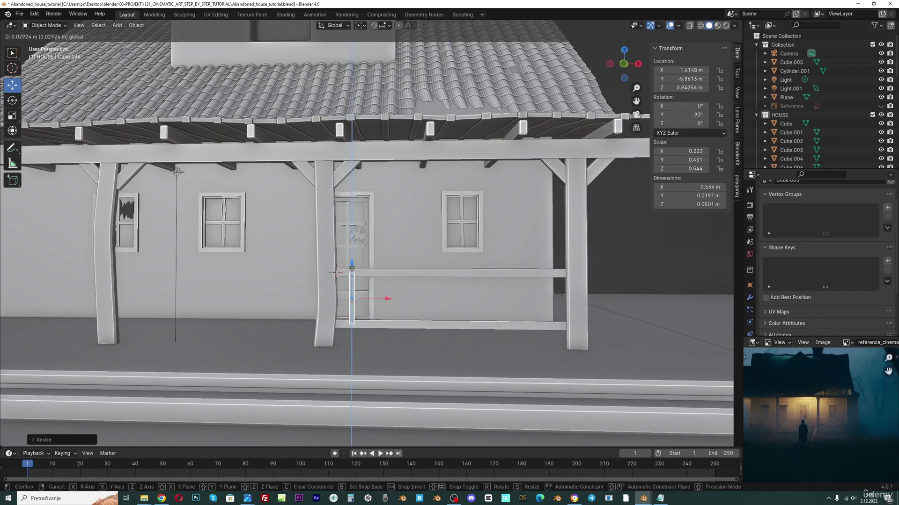
{"action": "left_click", "coordinate": [379, 300]}
Duplicate the baluster about 0.19 m along X and repeat the duplication until the row reaches the right corner post.
{"action": "key", "text": "shift+d"}
{"action": "key", "text": "x"}
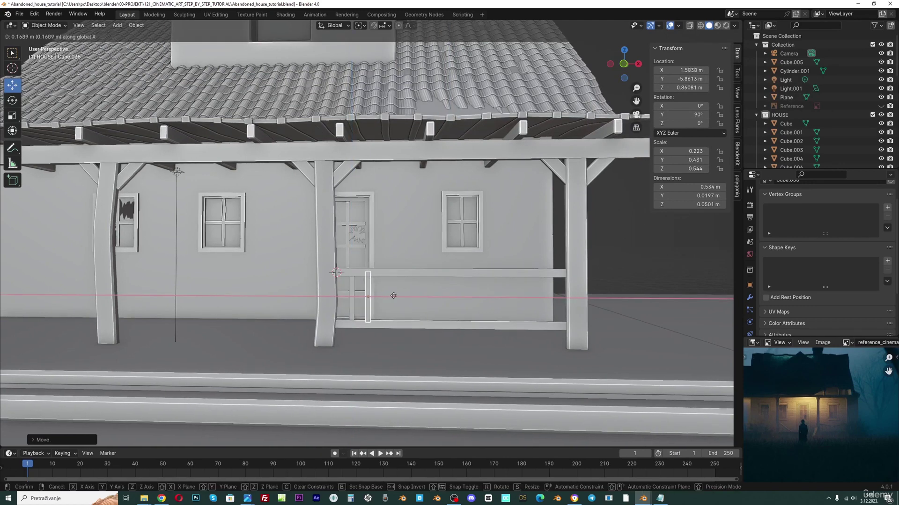
{"action": "left_click", "coordinate": [395, 296]}
{"action": "key", "text": "shift+r"}
{"action": "key", "text": "shift+r"}
{"action": "key", "text": "shift+r"}
{"action": "key", "text": "shift+r"}
{"action": "key", "text": "shift+r"}
{"action": "key", "text": "shift+r"}
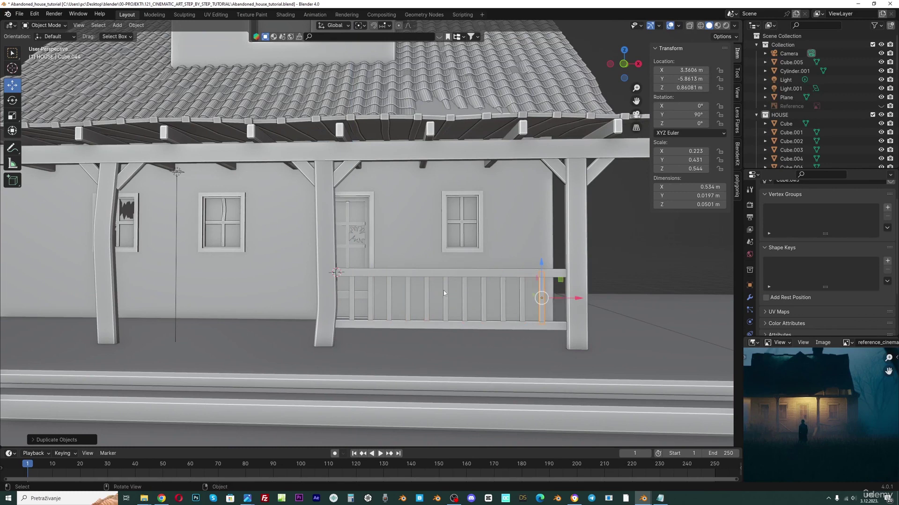
{"action": "key", "text": "shift+r"}
{"action": "middle_click_drag", "start_coordinate": [529, 271], "coordinate": [567, 309]}
Select all twelve balusters with the upper and lower rails and join them into one railing object.
{"action": "left_click", "coordinate": [391, 322]}
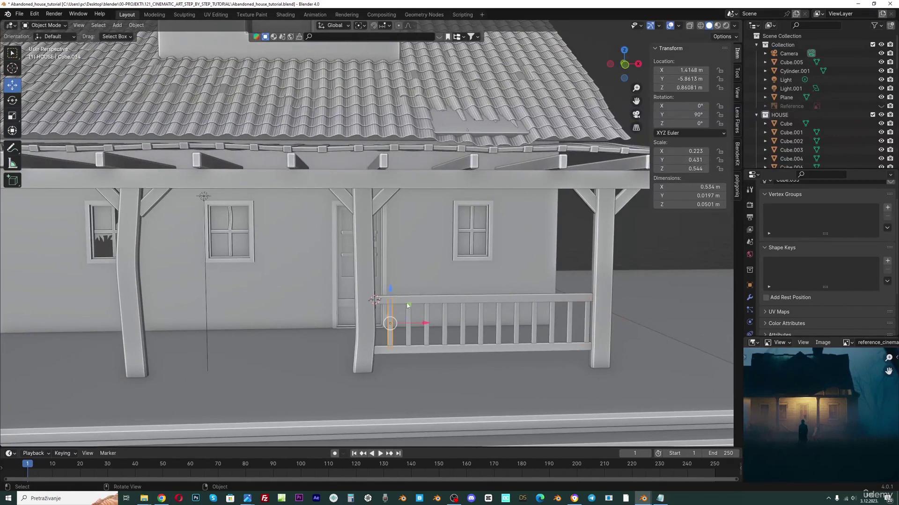
{"action": "left_click", "coordinate": [407, 299], "text": "shift"}
{"action": "left_click", "coordinate": [408, 319], "text": "shift"}
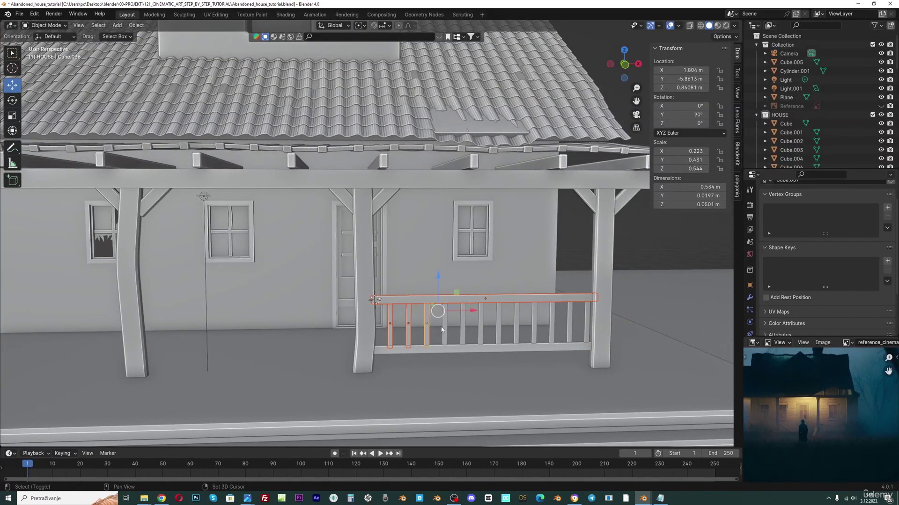
{"action": "left_click", "coordinate": [499, 329], "text": "shift"}
{"action": "left_click", "coordinate": [516, 331], "text": "shift"}
{"action": "left_click", "coordinate": [534, 332], "text": "shift"}
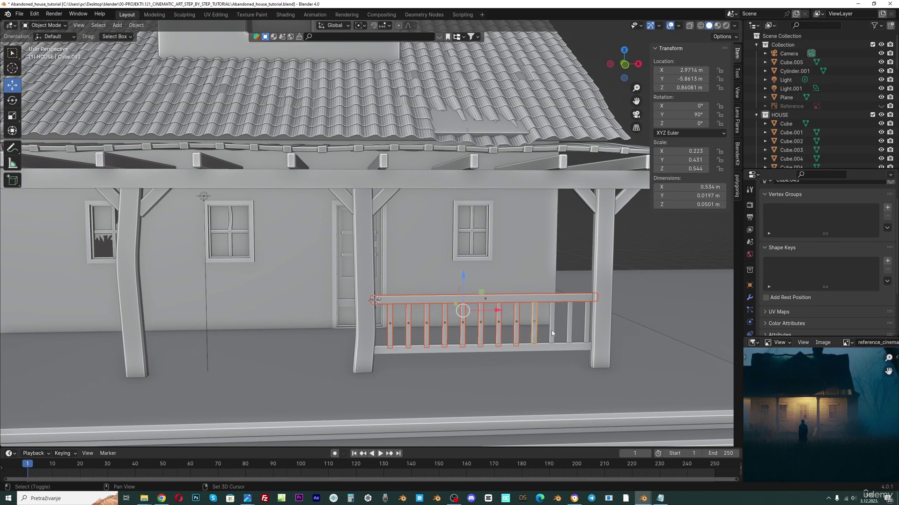
{"action": "left_click", "coordinate": [551, 334], "text": "shift"}
{"action": "left_click", "coordinate": [570, 333], "text": "shift"}
{"action": "left_click", "coordinate": [588, 332], "text": "shift"}
{"action": "left_click", "coordinate": [566, 347], "text": "shift"}
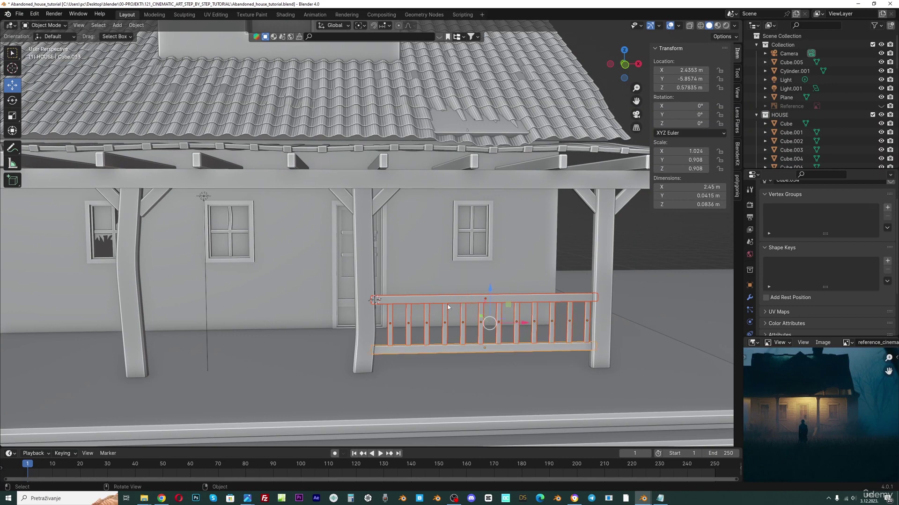
{"action": "scroll", "coordinate": [448, 308], "scroll_direction": "down", "scroll_amount": 2}
{"action": "middle_click_drag", "start_coordinate": [484, 278], "coordinate": [492, 276]}
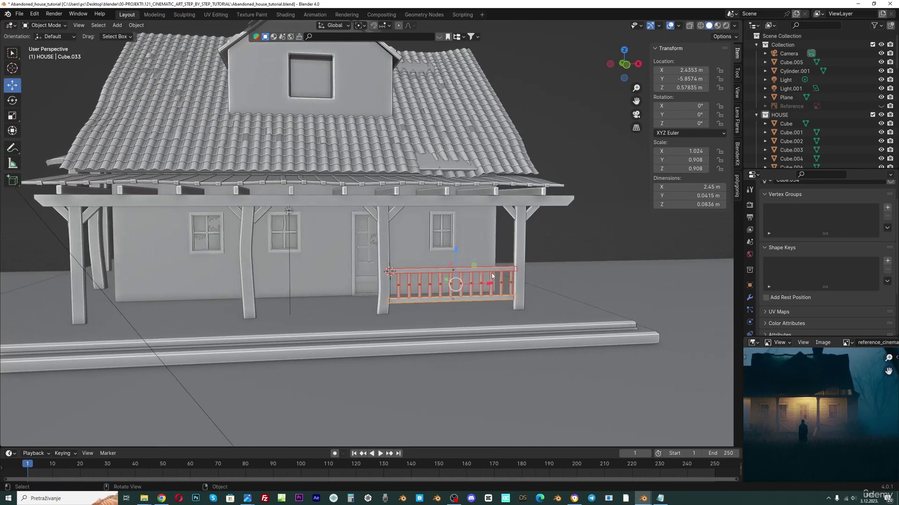
{"action": "key", "text": "ctrl+j"}
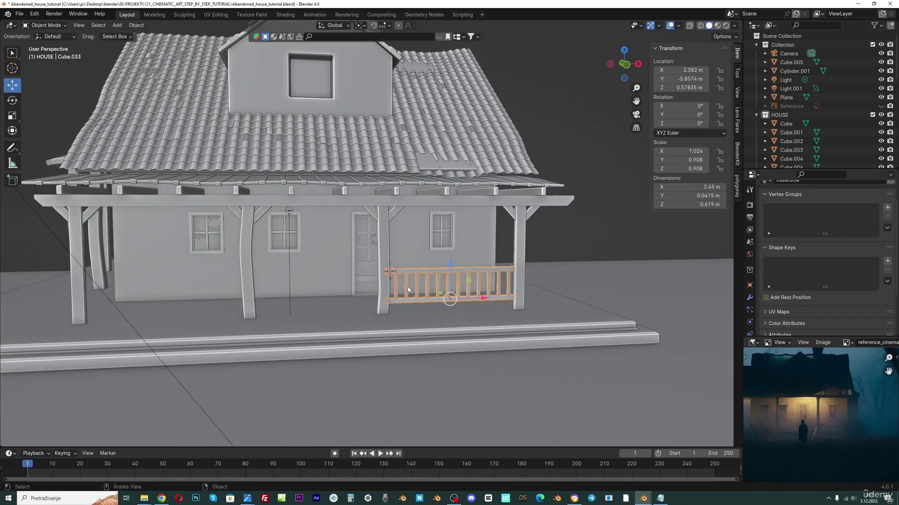
Duplicate the railing along X into the gap between the two leftmost front posts, at X about -2.56 m.
{"action": "key", "text": "shift+d"}
{"action": "key", "text": "x"}
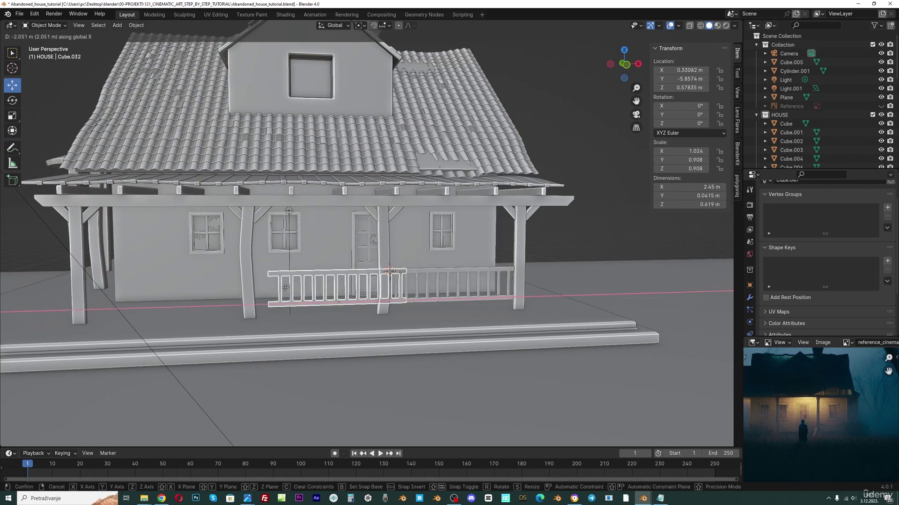
{"action": "left_click", "coordinate": [123, 288]}
{"action": "scroll", "coordinate": [494, 268], "scroll_direction": "down", "scroll_amount": 3}
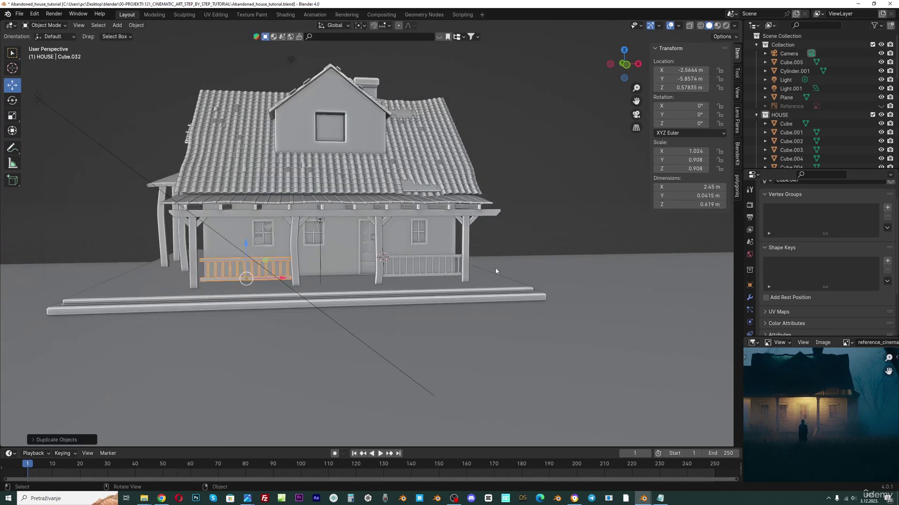
In front view, move the post in front of the door and its two braces along X to the door's right side.
{"action": "key", "text": "KP_1"}
{"action": "scroll", "coordinate": [496, 268], "scroll_direction": "up", "scroll_amount": 3}
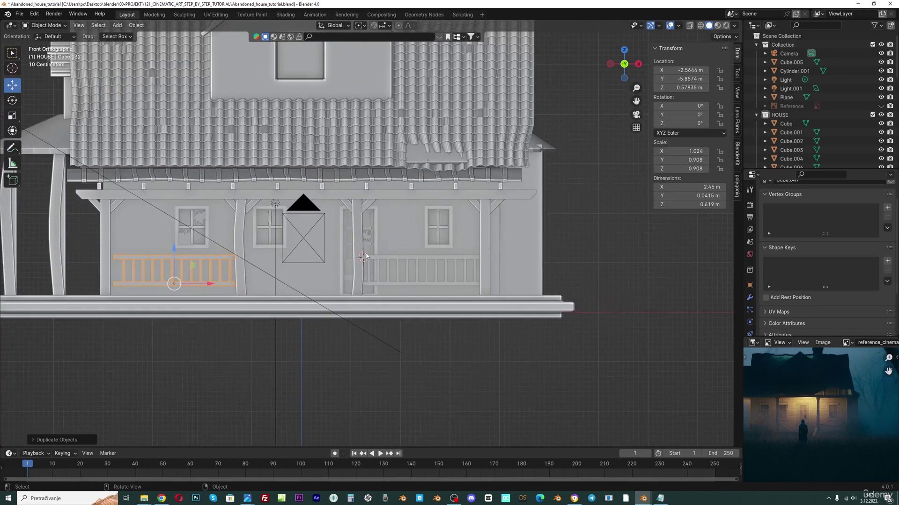
{"action": "scroll", "coordinate": [368, 256], "scroll_direction": "up", "scroll_amount": 1}
{"action": "left_click", "coordinate": [359, 198]}
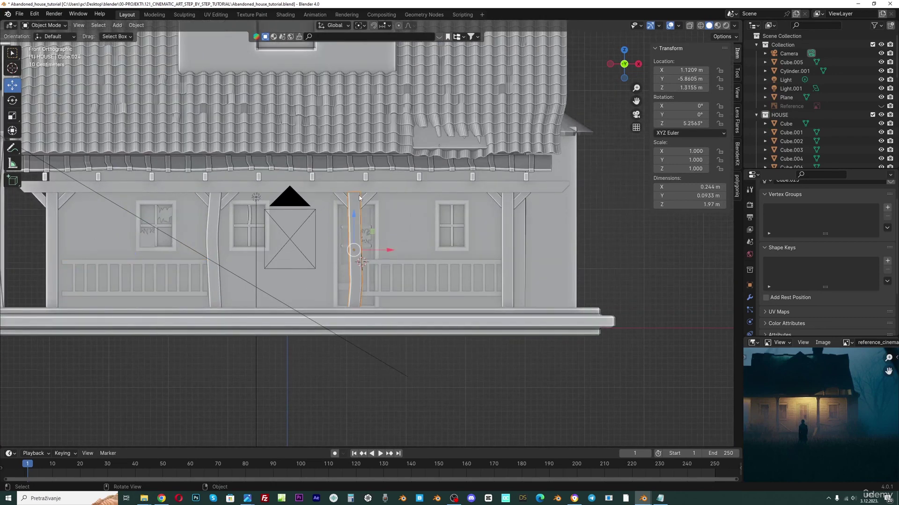
{"action": "left_click", "coordinate": [367, 201], "text": "shift"}
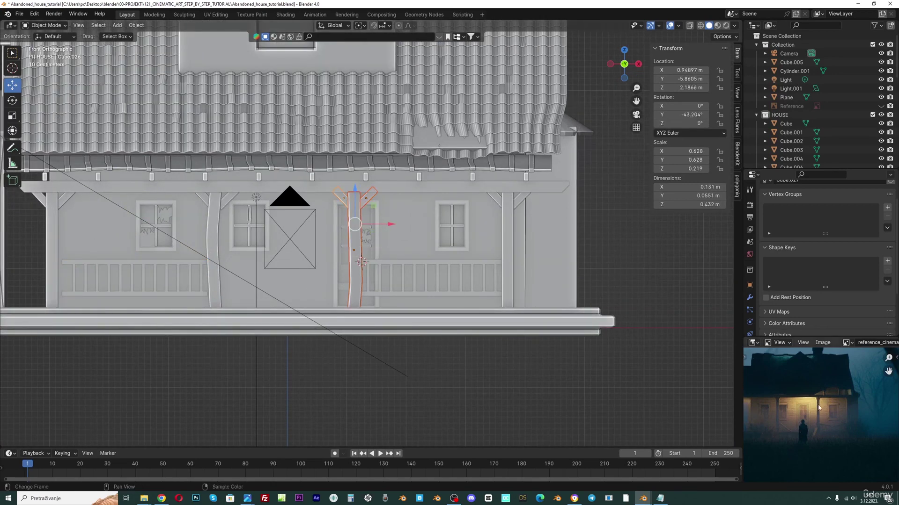
{"action": "left_click_drag", "start_coordinate": [391, 224], "coordinate": [429, 224]}
Move the bent post left of the door and its two braces about 0.41 m along X toward the door.
{"action": "left_click", "coordinate": [223, 219]}
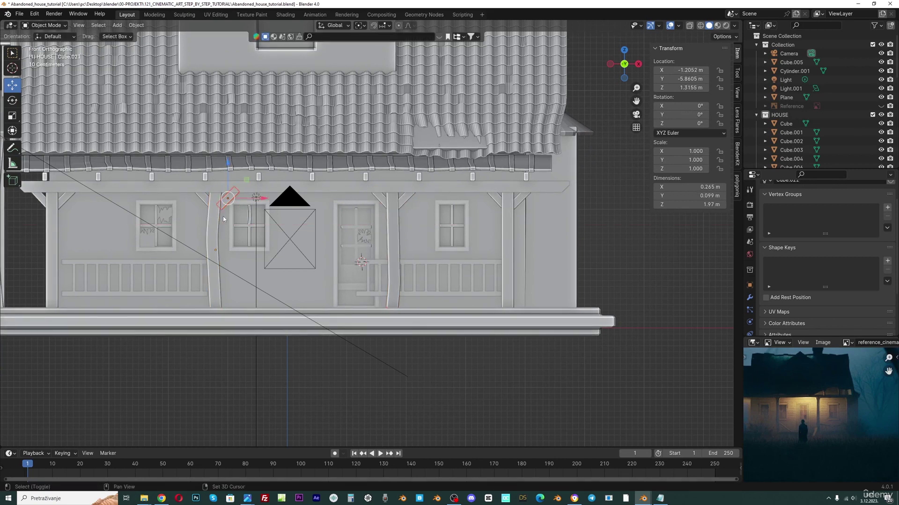
{"action": "left_click_drag", "start_coordinate": [255, 198], "coordinate": [271, 225]}
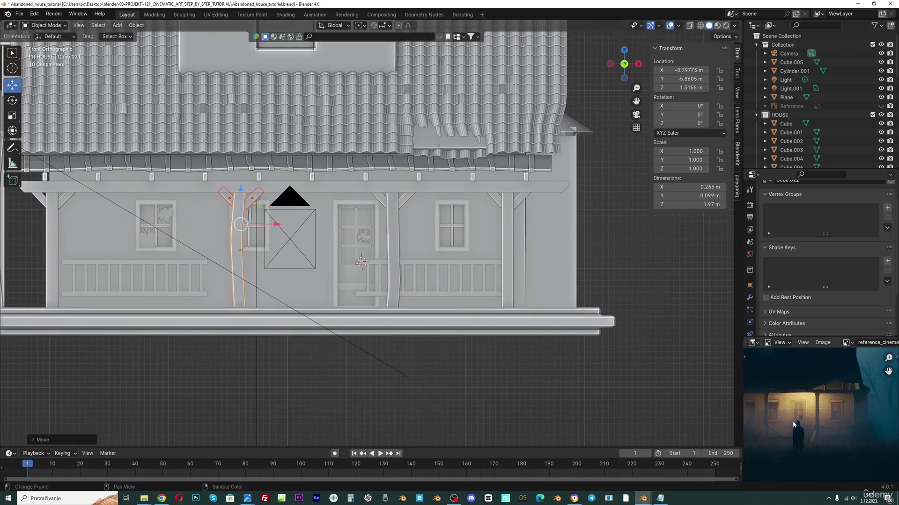
Shift the left porch railing along X to about -2.65 m so it meets the left corner post.
{"action": "middle_click_drag", "start_coordinate": [159, 281], "coordinate": [251, 286]}
{"action": "left_click", "coordinate": [250, 286]}
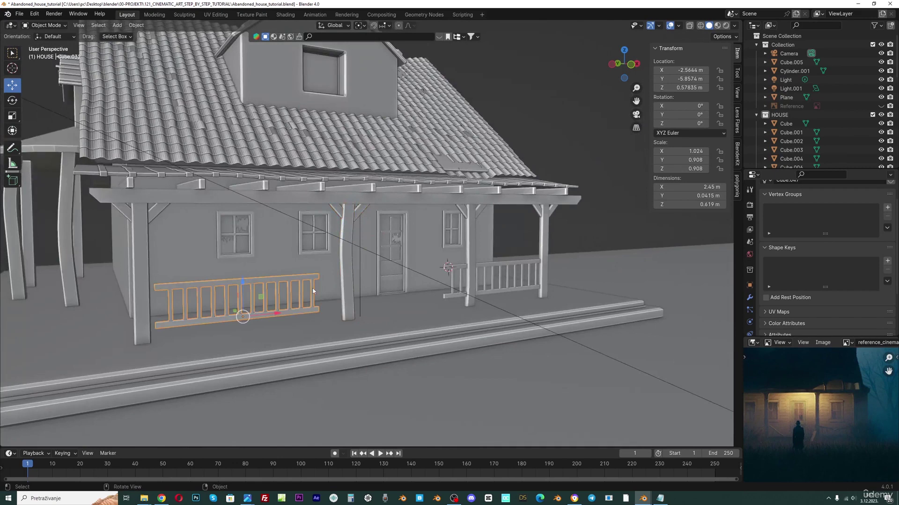
{"action": "middle_click_drag", "start_coordinate": [313, 287], "coordinate": [569, 124]}
{"action": "left_click_drag", "start_coordinate": [636, 101], "coordinate": [713, 84]}
{"action": "scroll", "coordinate": [290, 246], "scroll_direction": "up", "scroll_amount": 1}
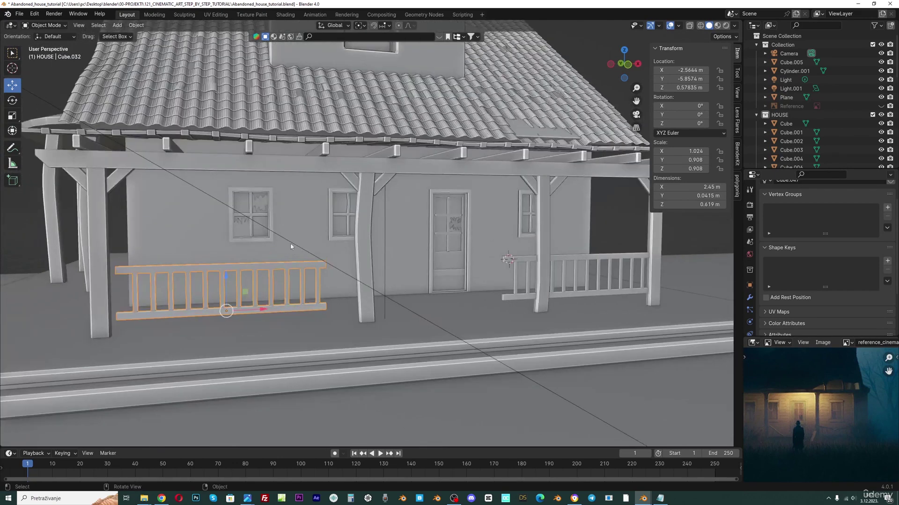
{"action": "left_click_drag", "start_coordinate": [261, 308], "coordinate": [254, 309]}
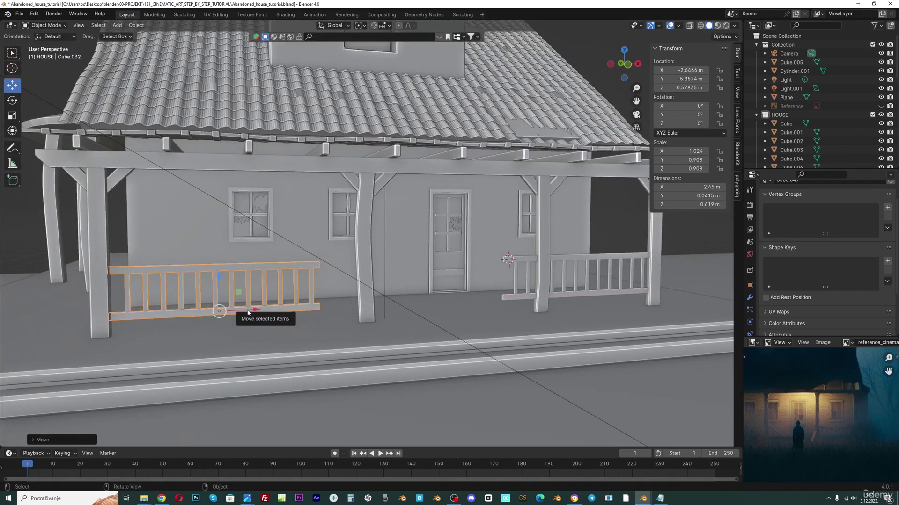
In see-through front view, extend the right ends of the left railing's two rails about 0.58 m along X to the bent post.
{"action": "key", "text": "Tab"}
{"action": "scroll", "coordinate": [309, 277], "scroll_direction": "up", "scroll_amount": 2}
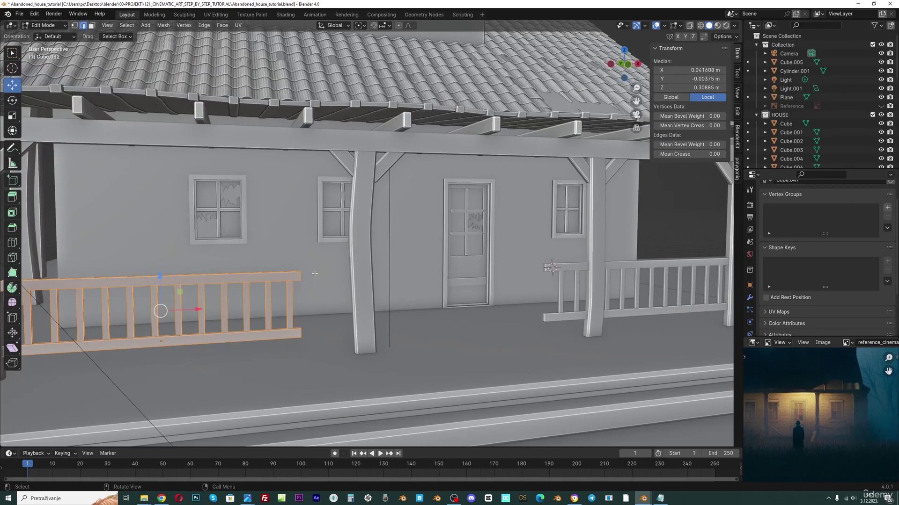
{"action": "key", "text": "KP_1"}
{"action": "scroll", "coordinate": [315, 274], "scroll_direction": "up", "scroll_amount": 1}
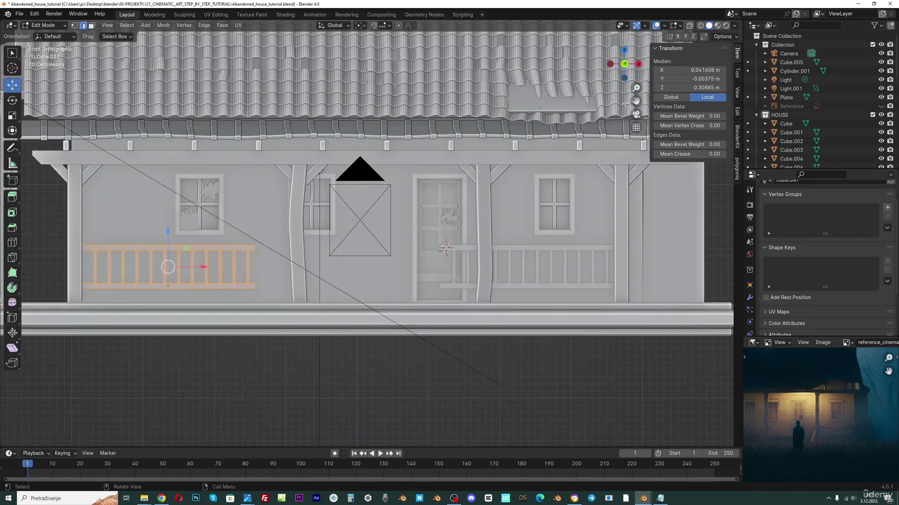
{"action": "left_click_drag", "start_coordinate": [636, 101], "coordinate": [692, 101]}
{"action": "left_click", "coordinate": [690, 25]}
{"action": "scroll", "coordinate": [303, 278], "scroll_direction": "up", "scroll_amount": 2}
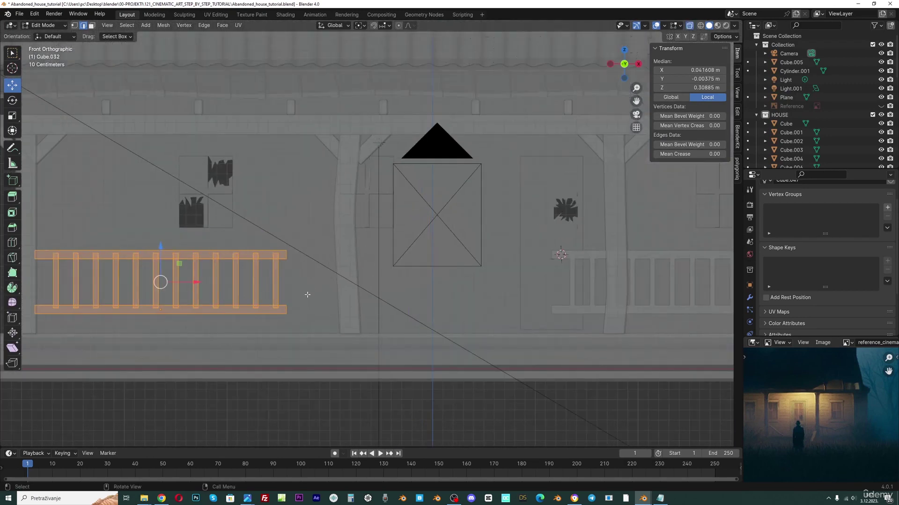
{"action": "key", "text": "b"}
{"action": "left_click_drag", "start_coordinate": [283, 235], "coordinate": [282, 234]}
{"action": "left_click_drag", "start_coordinate": [323, 282], "coordinate": [383, 283]}
Duplicate the left railing's last three balusters about 0.52 m along X to fill the extended section.
{"action": "left_click", "coordinate": [300, 290]}
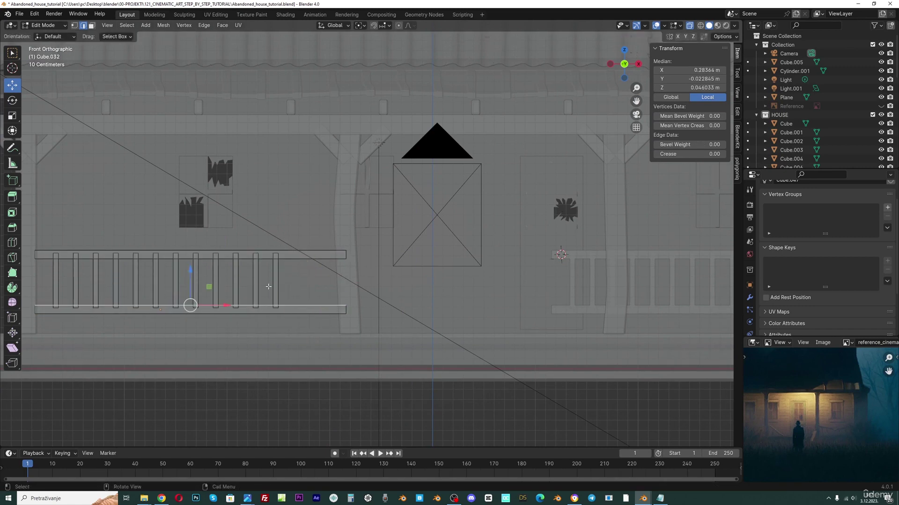
{"action": "key", "text": "l"}
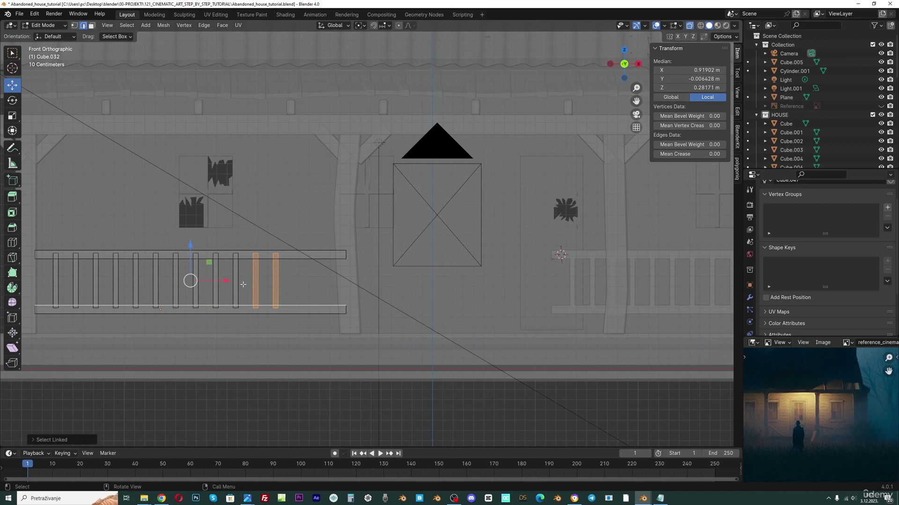
{"action": "key", "text": "l"}
{"action": "key", "text": "shift+d"}
{"action": "key", "text": "x"}
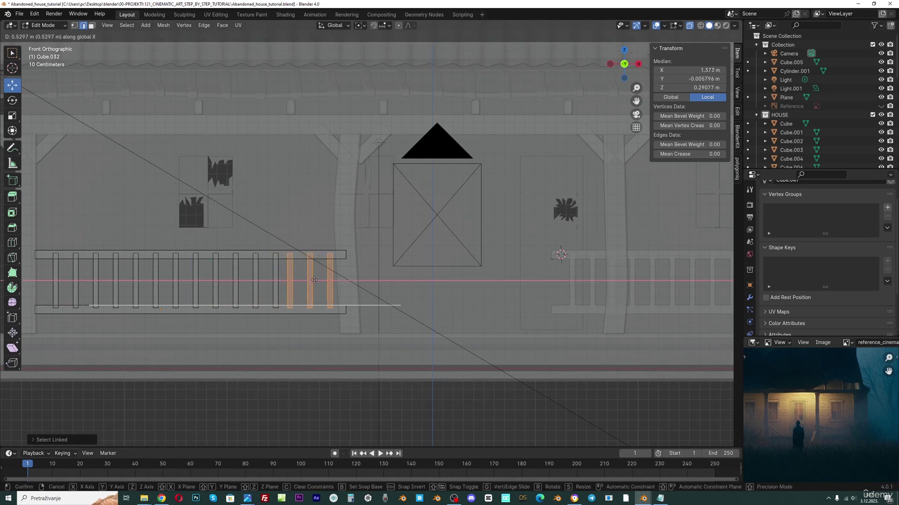
{"action": "left_click", "coordinate": [312, 280]}
{"action": "scroll", "coordinate": [367, 305], "scroll_direction": "down", "scroll_amount": 1}
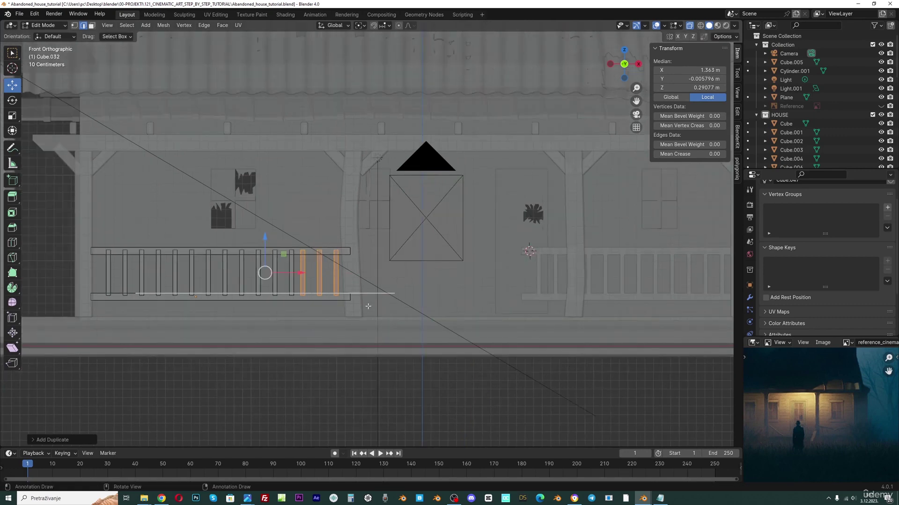
Delete the stray edge sticking out past the lower rail, and return to Object Mode with solid display.
{"action": "left_click", "coordinate": [367, 305]}
{"action": "middle_click", "coordinate": [373, 315]}
{"action": "scroll", "coordinate": [368, 369], "scroll_direction": "down", "scroll_amount": 1}
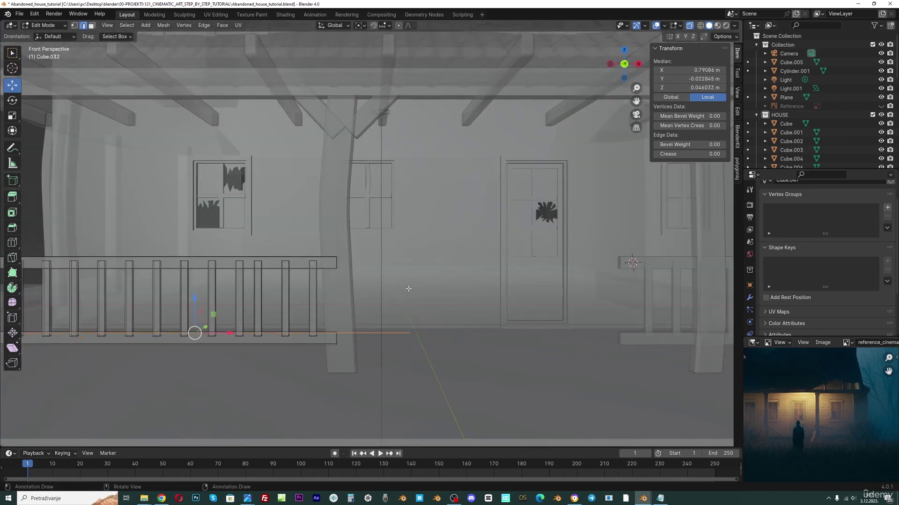
{"action": "scroll", "coordinate": [377, 300], "scroll_direction": "down", "scroll_amount": 2}
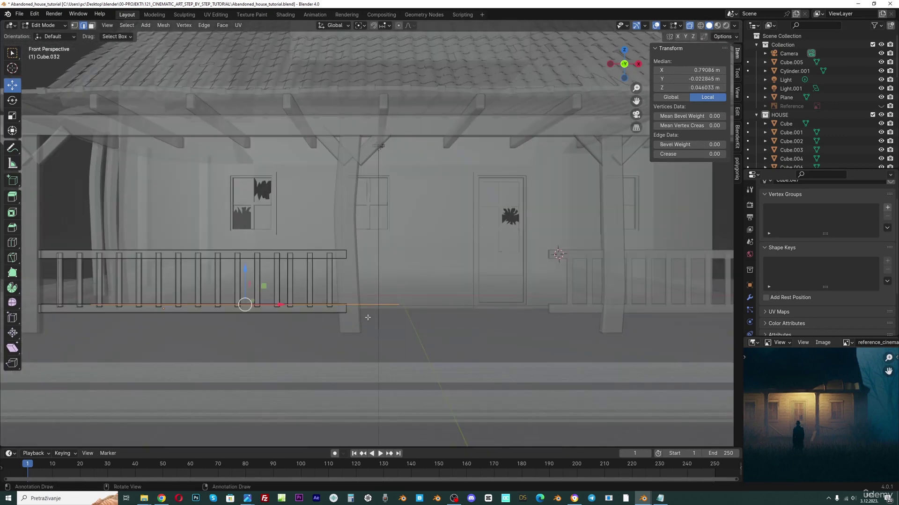
{"action": "key", "text": "x"}
{"action": "left_click", "coordinate": [338, 296]}
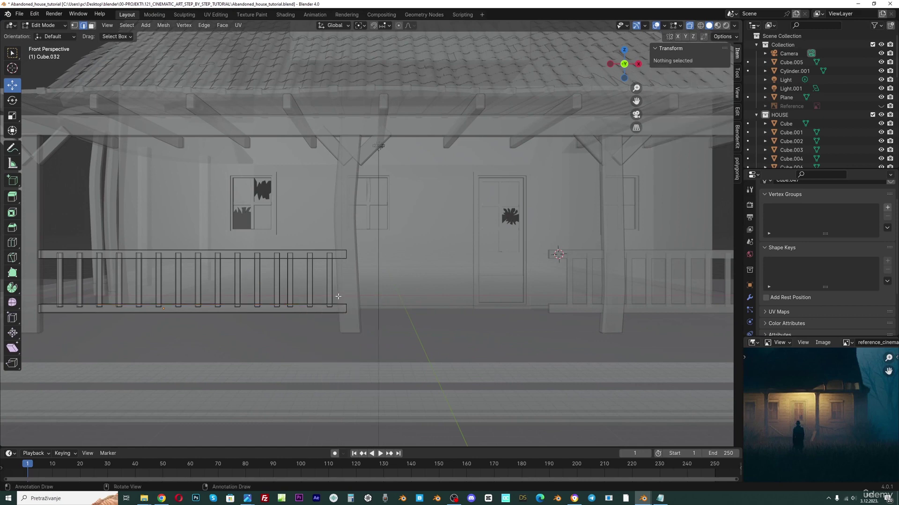
{"action": "left_click", "coordinate": [52, 26]}
{"action": "left_click", "coordinate": [55, 36]}
{"action": "key", "text": "alt+z"}
{"action": "scroll", "coordinate": [402, 276], "scroll_direction": "down", "scroll_amount": 3}
{"action": "middle_click_drag", "start_coordinate": [393, 269], "coordinate": [397, 288]}
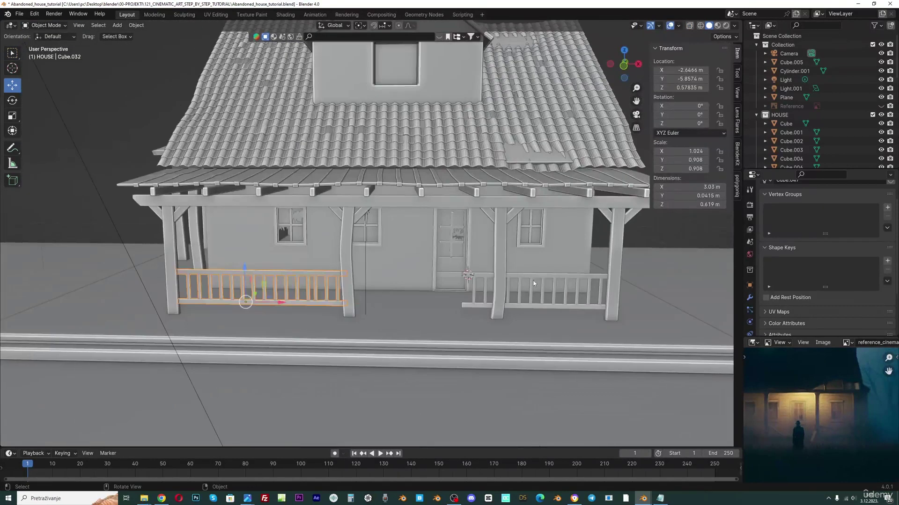
In see-through front view, shorten the right railing's two rails along X so their left ends meet the post beside the door.
{"action": "left_click", "coordinate": [532, 283]}
{"action": "left_click", "coordinate": [53, 26]}
{"action": "left_click", "coordinate": [49, 44]}
{"action": "key", "text": "KP_1"}
{"action": "scroll", "coordinate": [552, 257], "scroll_direction": "up", "scroll_amount": 3}
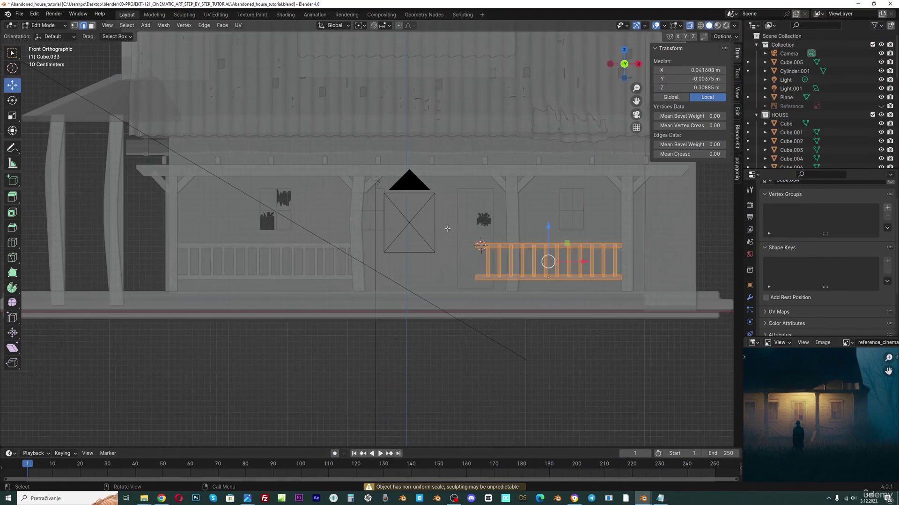
{"action": "key", "text": "g"}
{"action": "key", "text": "x"}
{"action": "left_click", "coordinate": [547, 257]}
{"action": "key", "text": "l"}
{"action": "key", "text": "l"}
{"action": "key", "text": "l"}
{"action": "key", "text": "x"}
{"action": "left_click", "coordinate": [509, 258]}
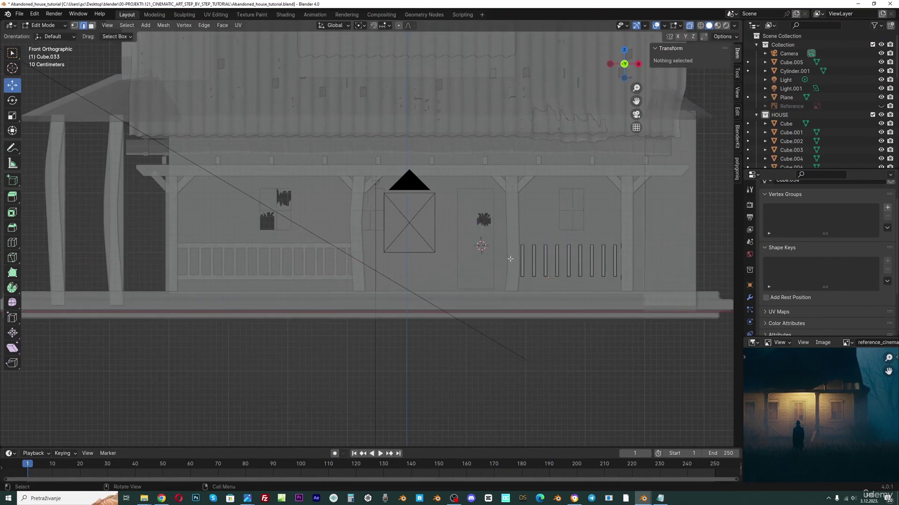
{"action": "scroll", "coordinate": [501, 261], "scroll_direction": "down", "scroll_amount": 1}
{"action": "key", "text": "ctrl+z"}
{"action": "key", "text": "ctrl+z"}
{"action": "key", "text": "ctrl+z"}
{"action": "key", "text": "ctrl+z"}
Delete the vertices of the right railing's surplus balusters at and left of the post beside the door.
{"action": "scroll", "coordinate": [489, 281], "scroll_direction": "up", "scroll_amount": 2}
{"action": "key", "text": "l"}
{"action": "key", "text": "l"}
{"action": "key", "text": "l"}
{"action": "key", "text": "x"}
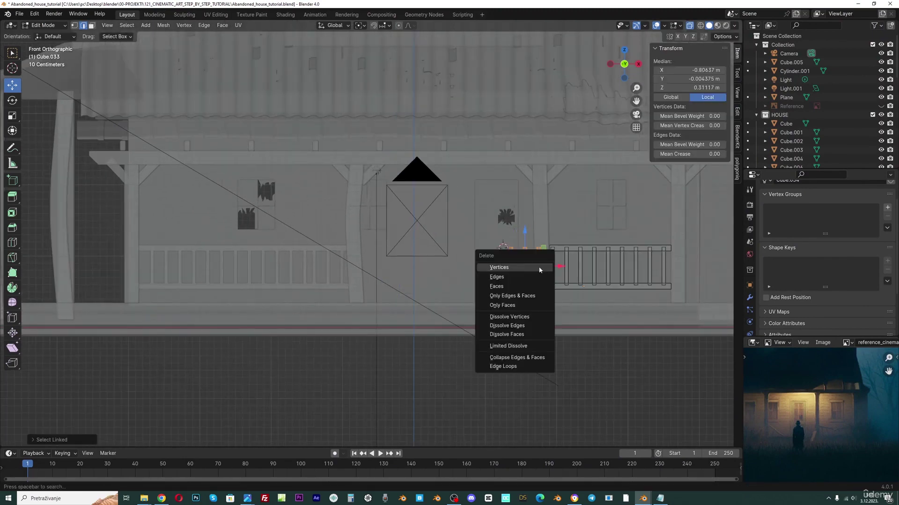
{"action": "left_click", "coordinate": [537, 268]}
Delete the fourth and eighth balusters from the left in the left railing to leave gaps.
{"action": "middle_click_drag", "start_coordinate": [538, 269], "coordinate": [558, 292]}
{"action": "scroll", "coordinate": [558, 292], "scroll_direction": "down", "scroll_amount": 3}
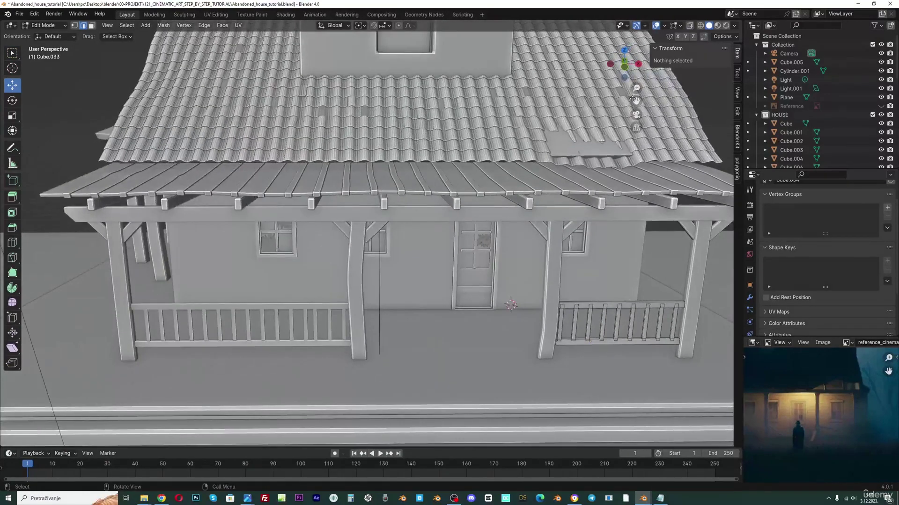
{"action": "middle_click_drag", "start_coordinate": [177, 309], "coordinate": [284, 294], "text": "shift"}
{"action": "scroll", "coordinate": [285, 294], "scroll_direction": "up", "scroll_amount": 2}
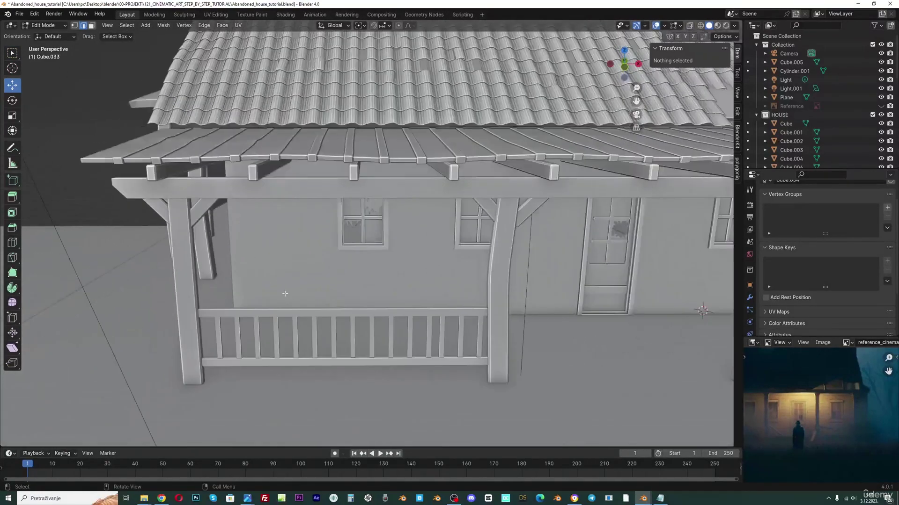
{"action": "key", "text": "Tab"}
{"action": "left_click", "coordinate": [307, 315]}
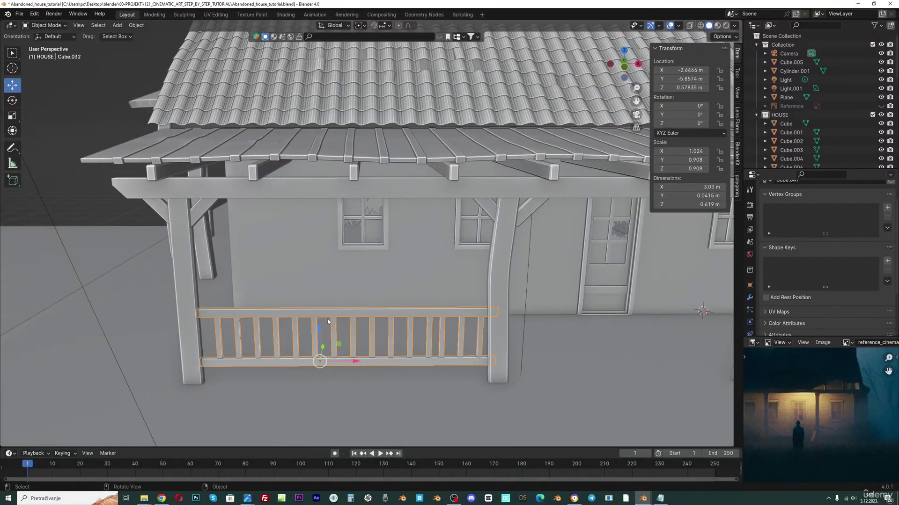
{"action": "middle_click_drag", "start_coordinate": [327, 320], "coordinate": [304, 307]}
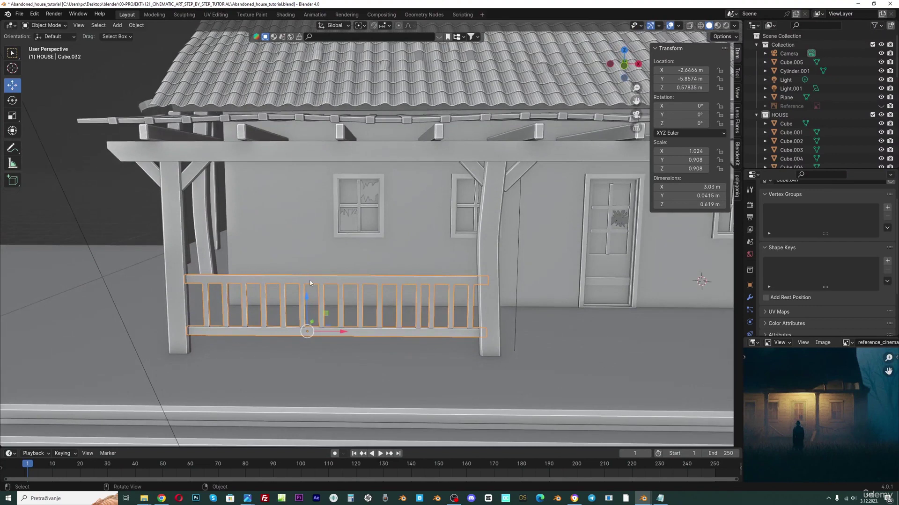
{"action": "key", "text": "Tab"}
{"action": "key", "text": "l"}
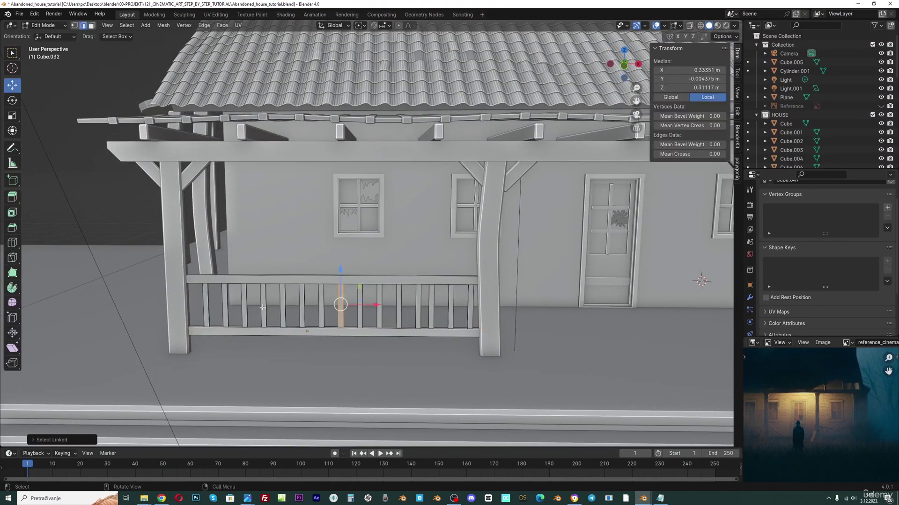
{"action": "key", "text": "l"}
{"action": "key", "text": "x"}
{"action": "left_click", "coordinate": [304, 307]}
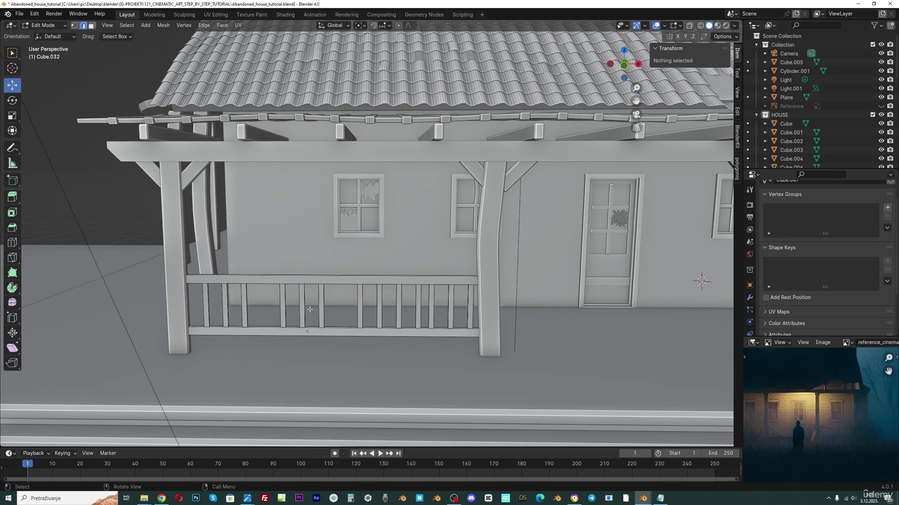
Bend the baluster left of the wide gap by shifting a middle loop cut about 0.045 m to the left and bevelling it.
{"action": "key", "text": "l"}
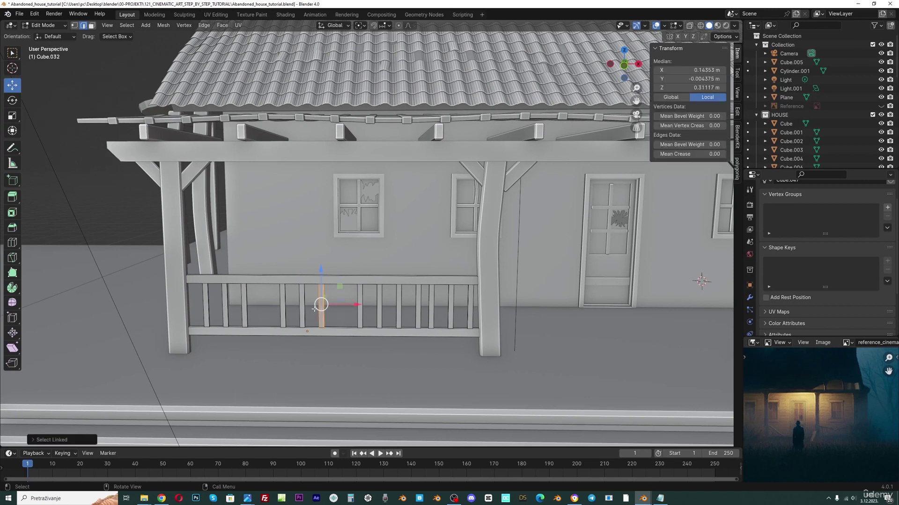
{"action": "key", "text": "g"}
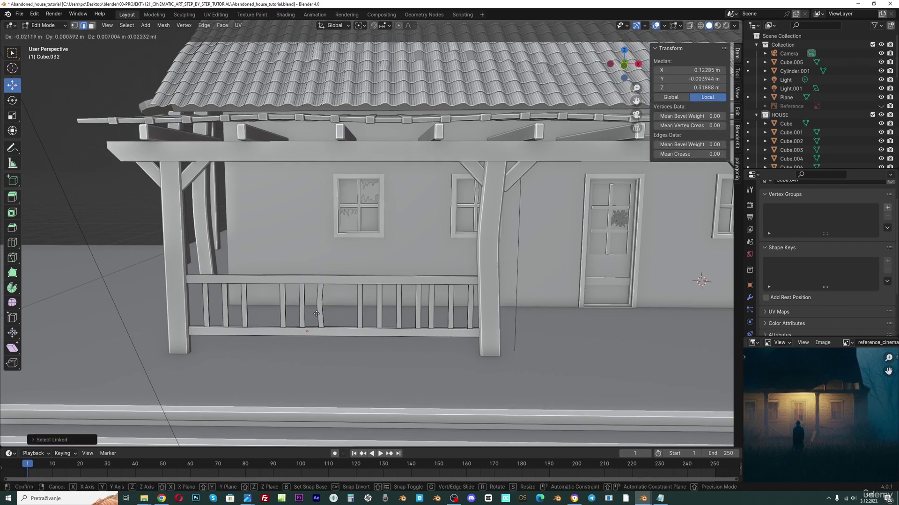
{"action": "left_click", "coordinate": [313, 314]}
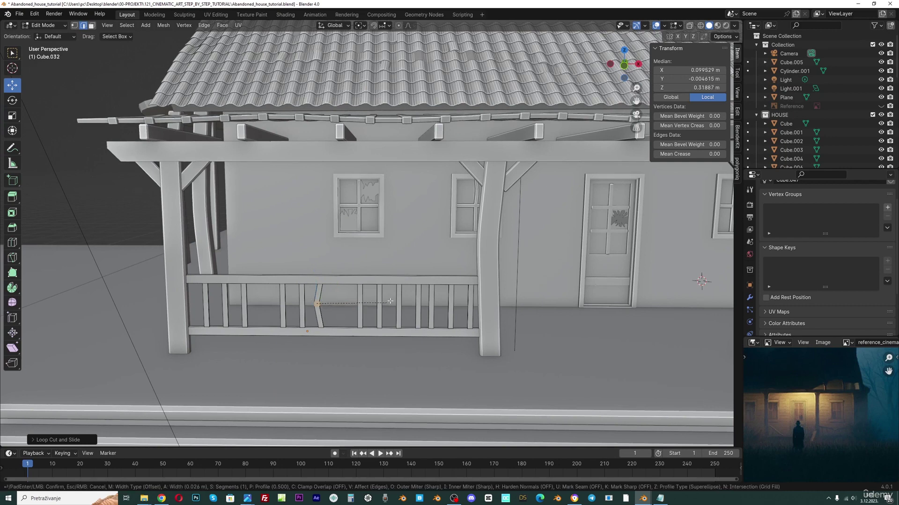
{"action": "left_click", "coordinate": [412, 339]}
{"action": "key", "text": "t"}
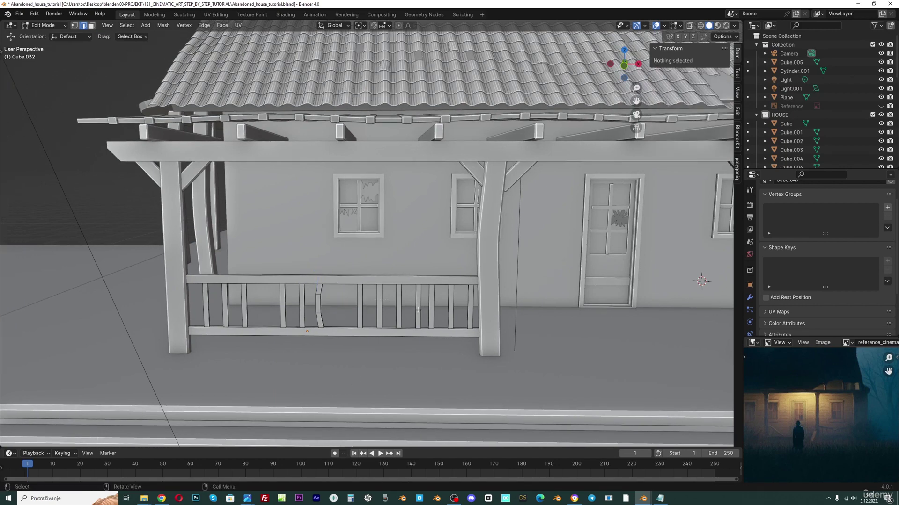
Add a middle loop cut to the third baluster from the right and shift it about 0.04 m along X to bend it.
{"action": "middle_click_drag", "start_coordinate": [411, 338], "coordinate": [406, 315]}
{"action": "key", "text": "ctrl+r"}
{"action": "left_click", "coordinate": [401, 309]}
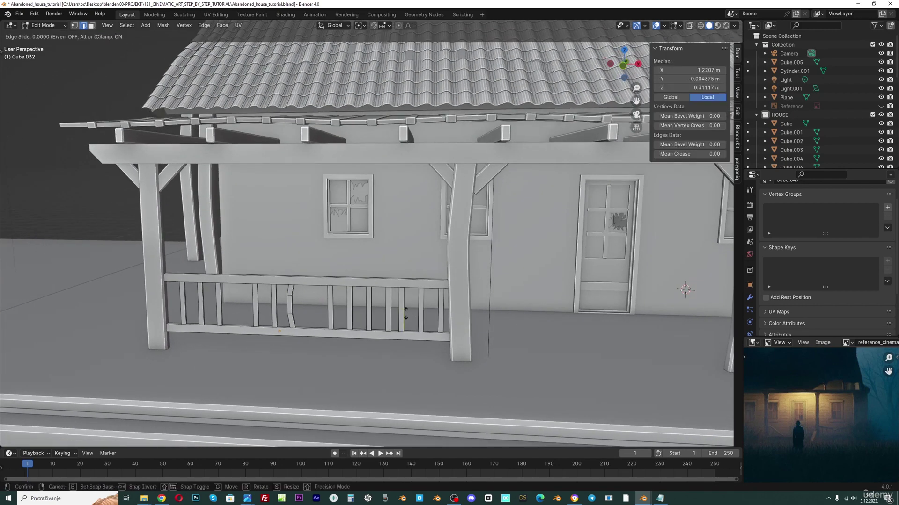
{"action": "left_click", "coordinate": [405, 309]}
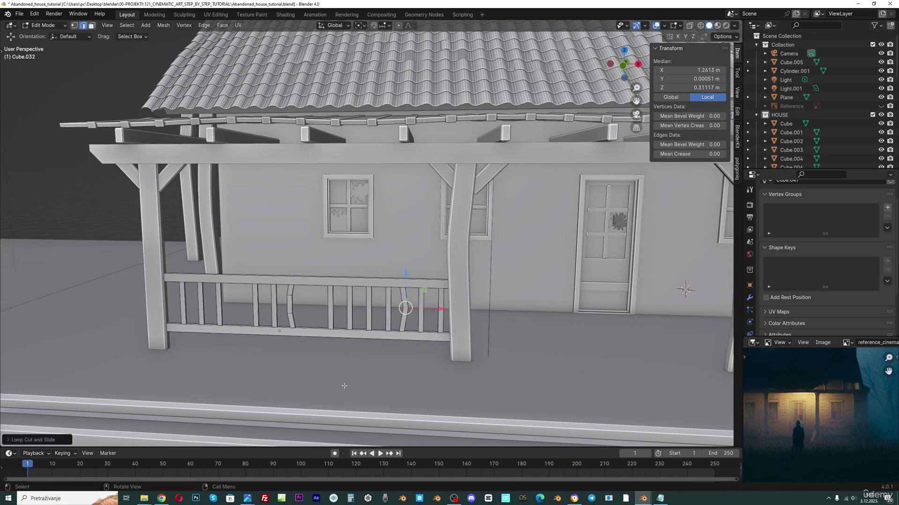
{"action": "key", "text": "l"}
{"action": "key", "text": "alt+a"}
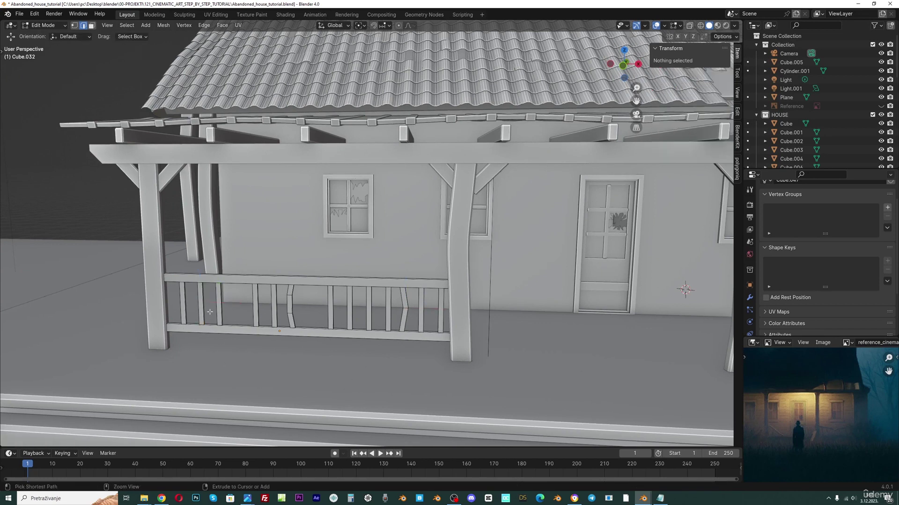
Add a loop cut near the top of the second baluster from the left and move it about 0.06 m toward the corner post.
{"action": "key", "text": "ctrl+r"}
{"action": "left_click", "coordinate": [196, 298]}
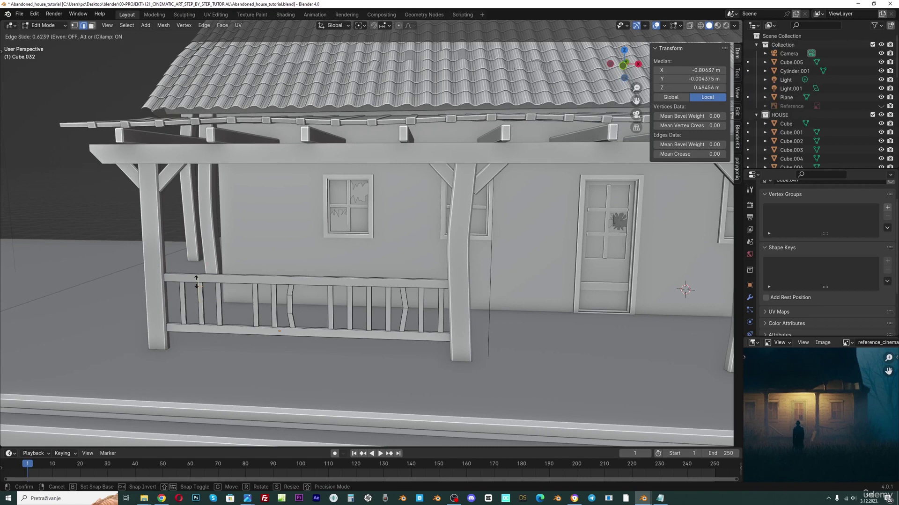
{"action": "left_click", "coordinate": [196, 282]}
{"action": "key", "text": "g"}
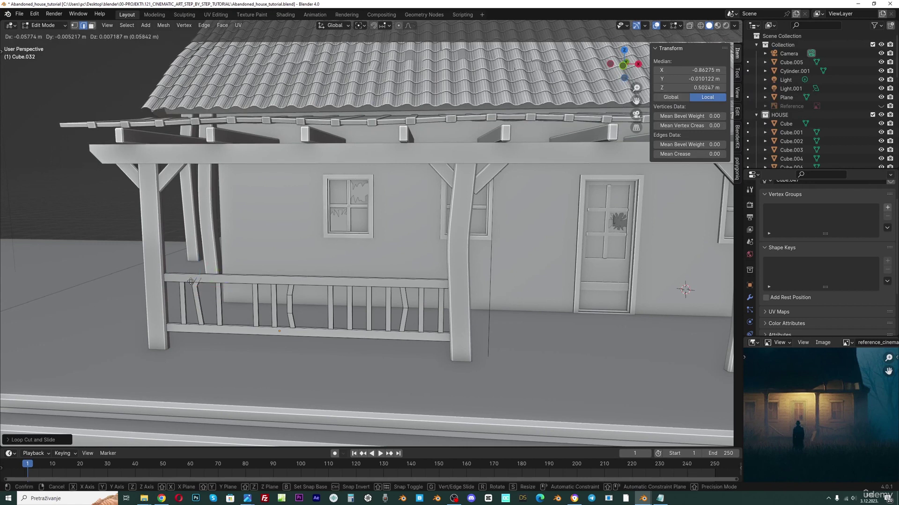
{"action": "left_click", "coordinate": [191, 282]}
Add a loop cut near the middle of the left railing's top rail, lower it about 0.05 m, and raise the whole rail slightly.
{"action": "left_click", "coordinate": [289, 283], "text": "alt"}
{"action": "key", "text": "g"}
{"action": "key", "text": "g"}
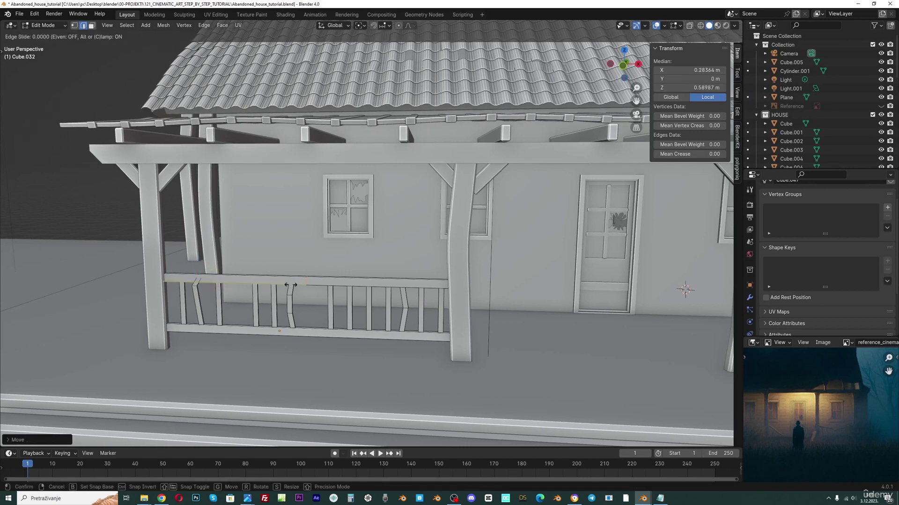
{"action": "left_click", "coordinate": [291, 289]}
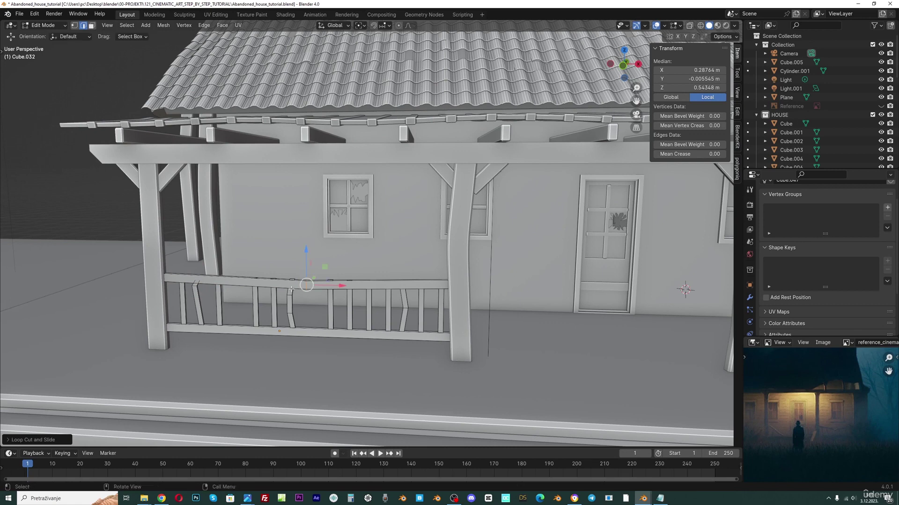
{"action": "scroll", "coordinate": [318, 308], "scroll_direction": "up", "scroll_amount": 2}
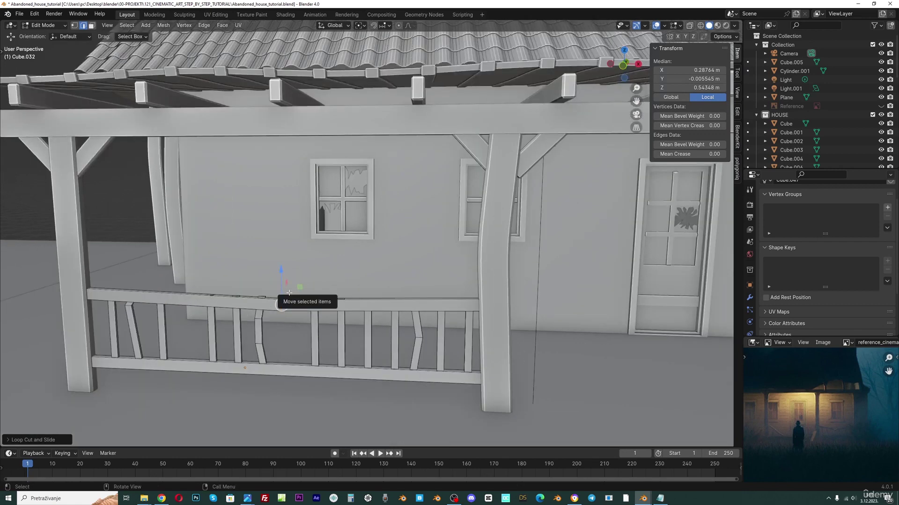
{"action": "key", "text": "ctrl+l"}
{"action": "key", "text": "g"}
{"action": "left_click", "coordinate": [289, 290]}
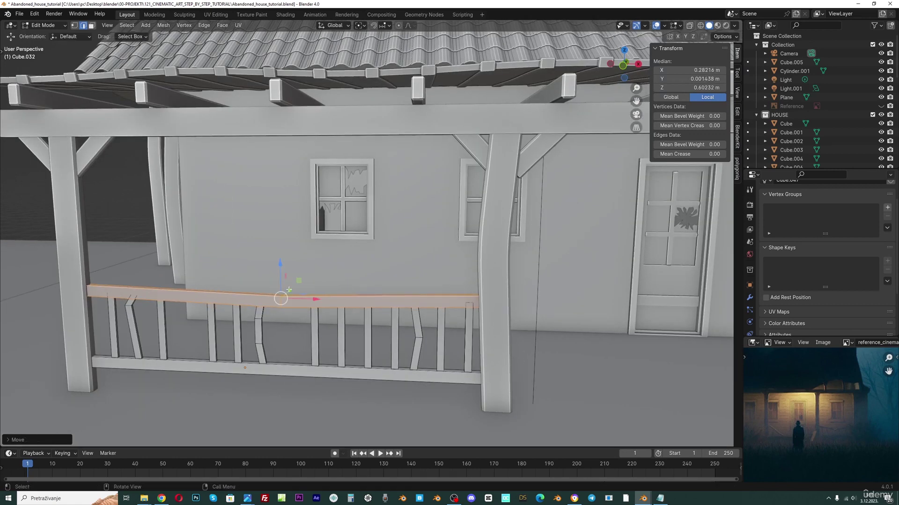
Add a loop cut to the left part of the left railing's top rail and bevel it.
{"action": "left_click", "coordinate": [280, 378]}
{"action": "key", "text": "ctrl+r"}
{"action": "left_click", "coordinate": [187, 296]}
{"action": "left_click", "coordinate": [192, 297]}
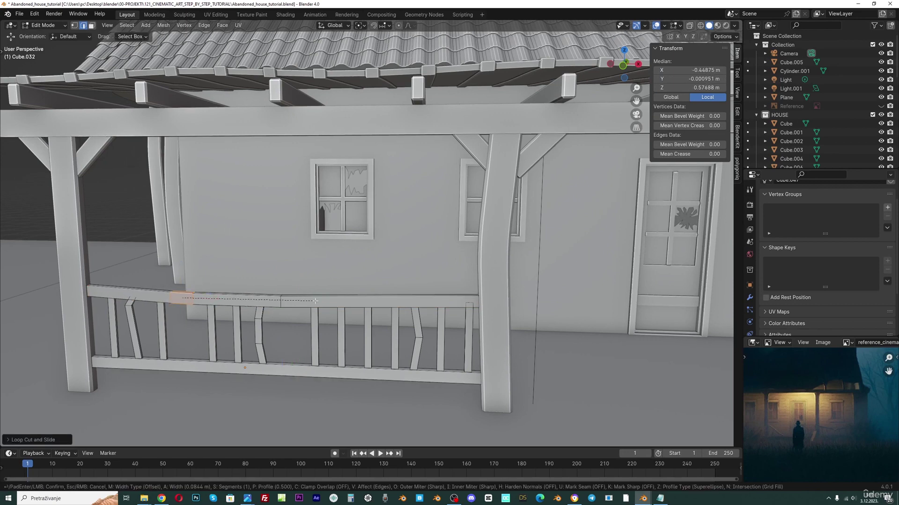
{"action": "scroll", "coordinate": [299, 347], "scroll_direction": "down", "scroll_amount": 2}
{"action": "left_click", "coordinate": [321, 337]}
Add a loop cut to the left railing's bottom rail near the bent middle post and bevel it.
{"action": "key", "text": "ctrl+r"}
{"action": "left_click", "coordinate": [330, 333]}
{"action": "left_click", "coordinate": [455, 336]}
{"action": "key", "text": "ctrl+b"}
{"action": "left_click", "coordinate": [477, 331]}
{"action": "scroll", "coordinate": [478, 327], "scroll_direction": "down", "scroll_amount": 5}
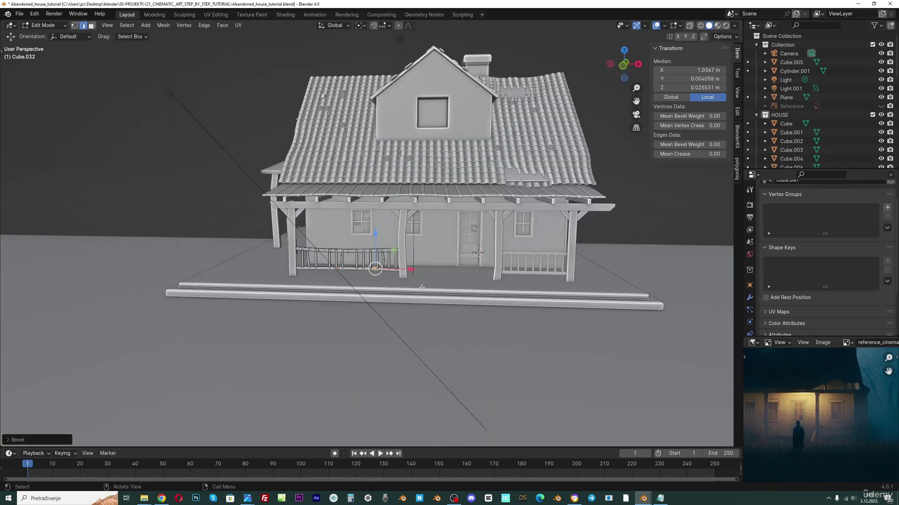
Edit the right railing and make its top rail sag by adding a loop cut near the middle and moving it down.
{"action": "scroll", "coordinate": [534, 253], "scroll_direction": "up", "scroll_amount": 1}
{"action": "middle_click_drag", "start_coordinate": [639, 215], "coordinate": [508, 234], "text": "shift"}
{"action": "key", "text": "Tab"}
{"action": "scroll", "coordinate": [482, 309], "scroll_direction": "up", "scroll_amount": 1}
{"action": "left_click", "coordinate": [476, 321]}
{"action": "scroll", "coordinate": [470, 310], "scroll_direction": "up", "scroll_amount": 2}
{"action": "middle_click_drag", "start_coordinate": [471, 310], "coordinate": [428, 286]}
{"action": "key", "text": "Tab"}
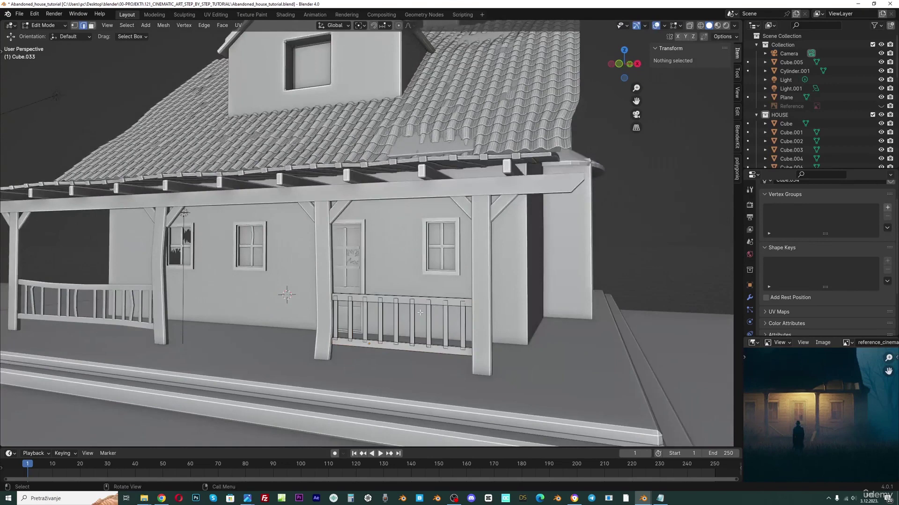
{"action": "key", "text": "ctrl+r"}
{"action": "left_click", "coordinate": [399, 333]}
{"action": "right_click", "coordinate": [387, 358]}
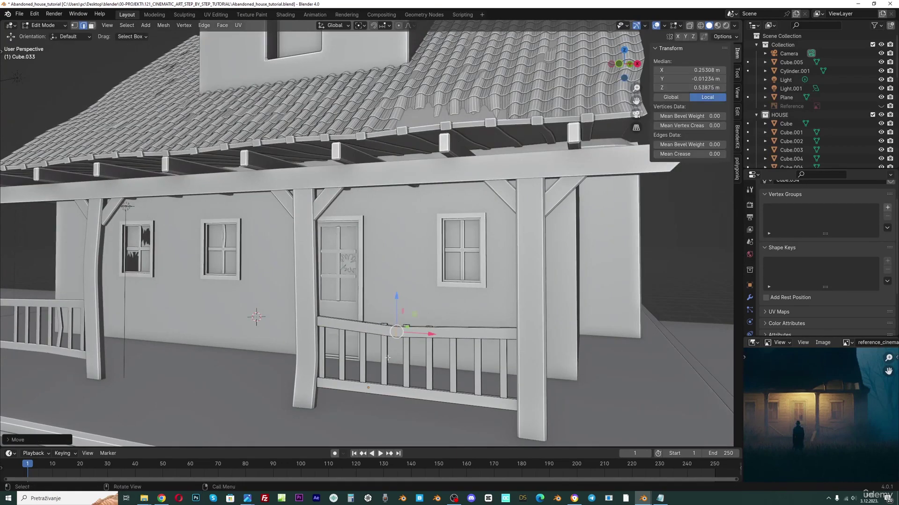
Delete the fourth and fifth balusters from the left in the right railing to leave a wide gap.
{"action": "left_click", "coordinate": [596, 298]}
{"action": "key", "text": "l"}
{"action": "key", "text": "l"}
{"action": "key", "text": "x"}
{"action": "left_click", "coordinate": [387, 352]}
Bend the right railing's third baluster from the left by moving a loop cut sideways and bevelling it.
{"action": "key", "text": "ctrl+r"}
{"action": "left_click", "coordinate": [363, 358]}
{"action": "key", "text": "g"}
{"action": "key", "text": "ctrl+b"}
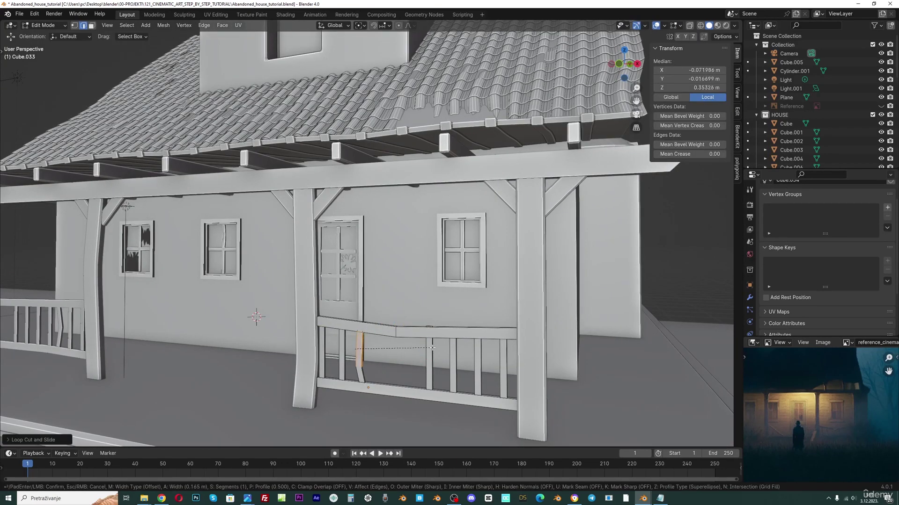
{"action": "left_click", "coordinate": [416, 348]}
Add a middle loop cut to the right railing's second baluster from the right and move it about 0.04 m to bend it.
{"action": "left_click", "coordinate": [468, 302]}
{"action": "key", "text": "ctrl+r"}
{"action": "left_click", "coordinate": [473, 364]}
{"action": "right_click", "coordinate": [473, 365]}
{"action": "key", "text": "g"}
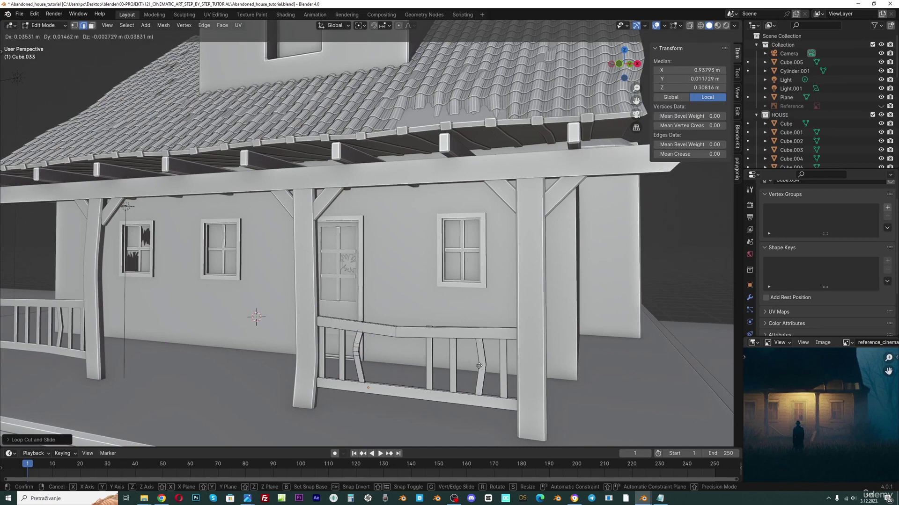
{"action": "left_click", "coordinate": [479, 366]}
Bend the right railing's leftmost baluster by moving a middle loop cut toward the gap, and finish editing the mesh.
{"action": "left_click", "coordinate": [412, 307]}
{"action": "key", "text": "ctrl+r"}
{"action": "left_click", "coordinate": [322, 351]}
{"action": "right_click", "coordinate": [323, 351]}
{"action": "key", "text": "g"}
{"action": "left_click", "coordinate": [328, 350]}
{"action": "key", "text": "Tab"}
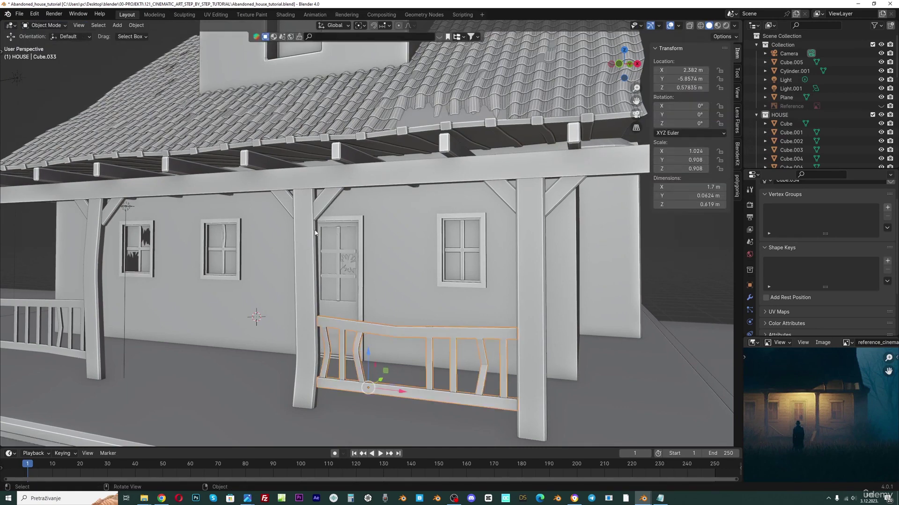
Review the finished railings across the whole house front and save the project file.
{"action": "scroll", "coordinate": [315, 233], "scroll_direction": "down", "scroll_amount": 4}
{"action": "left_click", "coordinate": [554, 264]}
{"action": "middle_click_drag", "start_coordinate": [309, 342], "coordinate": [361, 313]}
{"action": "scroll", "coordinate": [361, 313], "scroll_direction": "down", "scroll_amount": 2}
{"action": "middle_click_drag", "start_coordinate": [482, 201], "coordinate": [556, 234]}
{"action": "key", "text": "ctrl+s"}
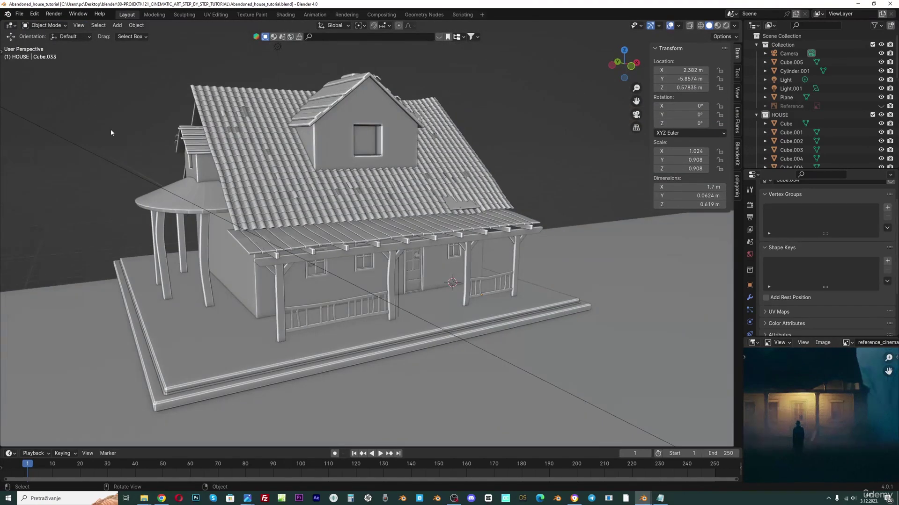
Enlarge the reference image around the porch wall and compare it with the modelled house front.
{"action": "middle_click_drag", "start_coordinate": [788, 418], "coordinate": [857, 422]}
{"action": "scroll", "coordinate": [834, 425], "scroll_direction": "up", "scroll_amount": 2}
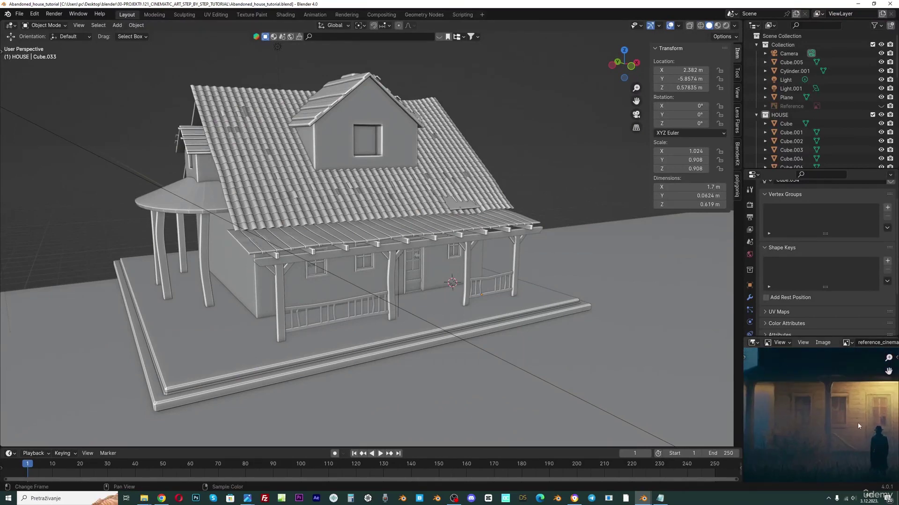
{"action": "scroll", "coordinate": [362, 292], "scroll_direction": "up", "scroll_amount": 4}
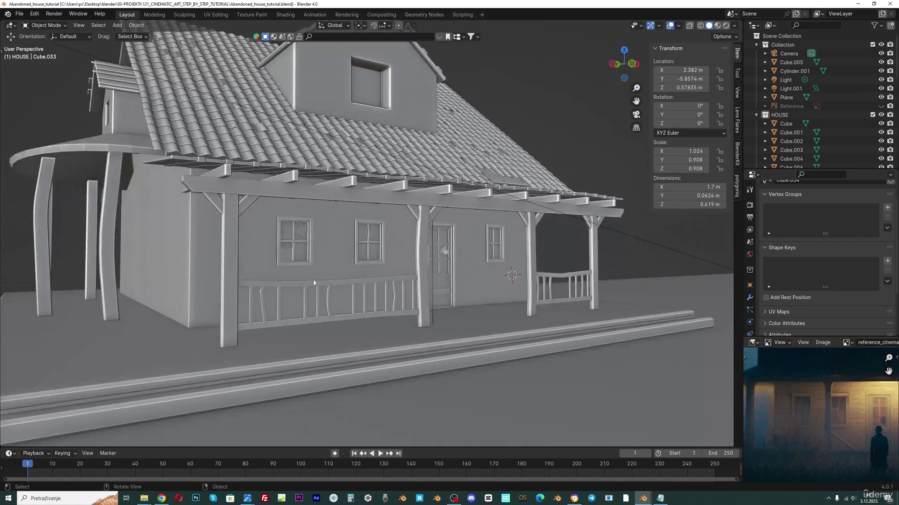
{"action": "scroll", "coordinate": [313, 283], "scroll_direction": "down", "scroll_amount": 4}
Switch to File Explorer, open the project's RESOURCES folder, and show the wood plank texture as an extra large icon.
{"action": "mouse_move", "coordinate": [144, 498]}
{"action": "left_click", "coordinate": [119, 466]}
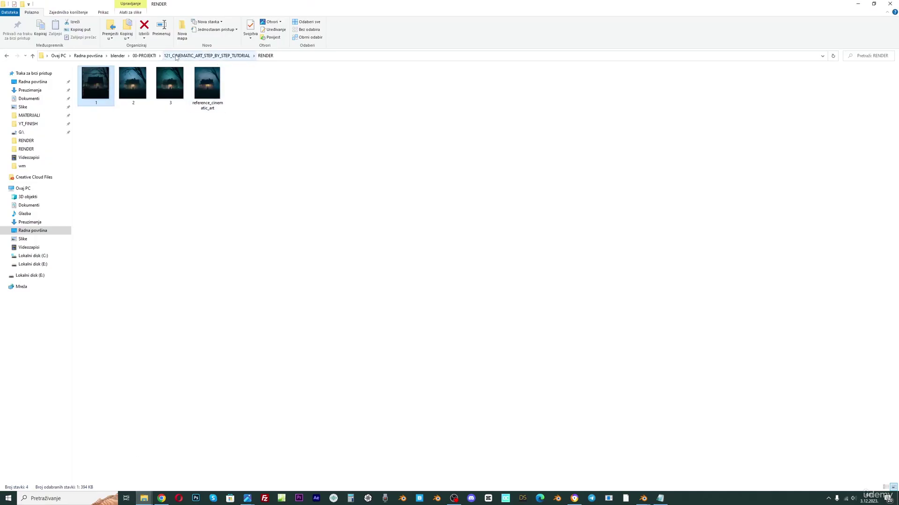
{"action": "left_click", "coordinate": [177, 57]}
{"action": "double_click", "coordinate": [96, 82]}
{"action": "left_click", "coordinate": [93, 105]}
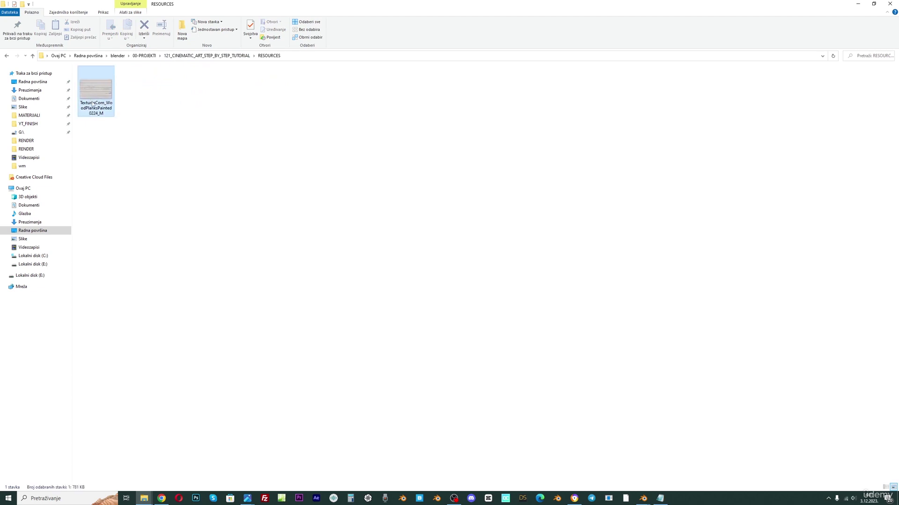
{"action": "right_click", "coordinate": [148, 122]}
{"action": "mouse_move", "coordinate": [159, 127]}
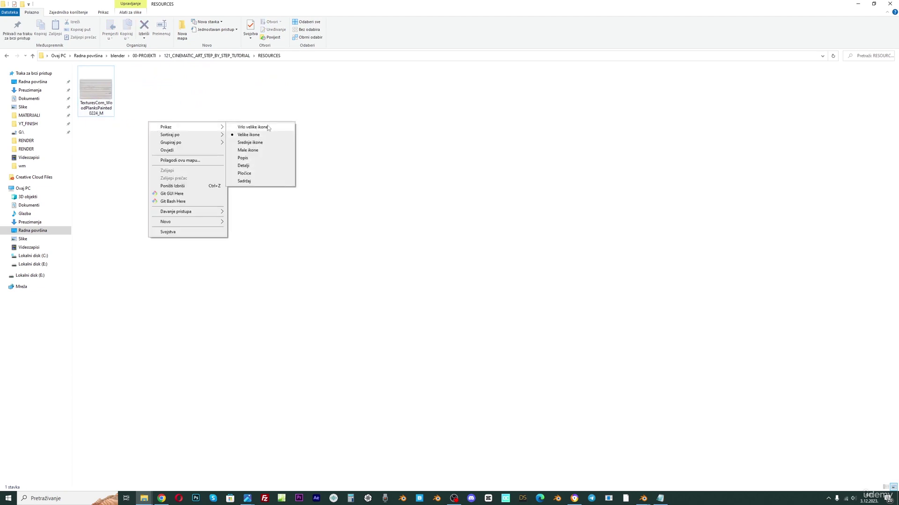
{"action": "left_click", "coordinate": [253, 127]}
{"action": "left_click", "coordinate": [296, 56]}
{"action": "mouse_move", "coordinate": [640, 497]}
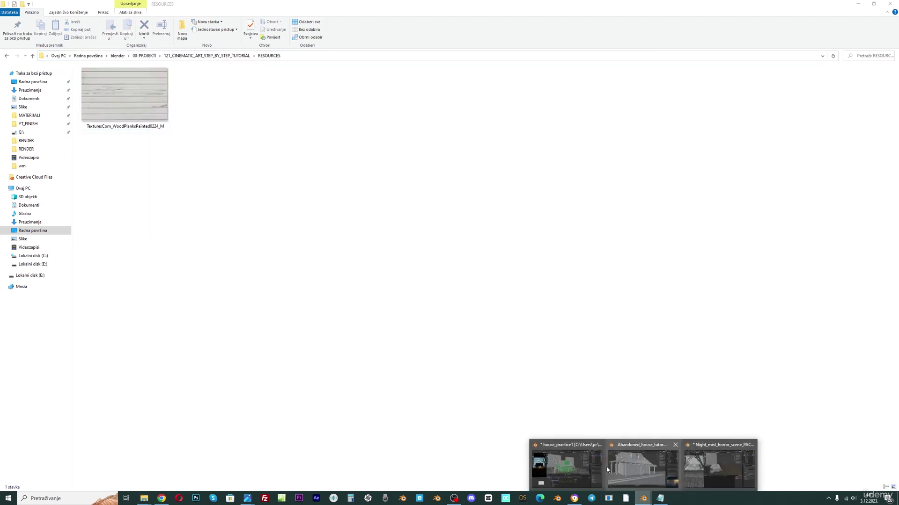
Switch back to Blender, set the 3D cursor near the house wall's front left corner, and add a cube there.
{"action": "left_click", "coordinate": [620, 465]}
{"action": "middle_click_drag", "start_coordinate": [637, 101], "coordinate": [657, 107], "text": "shift"}
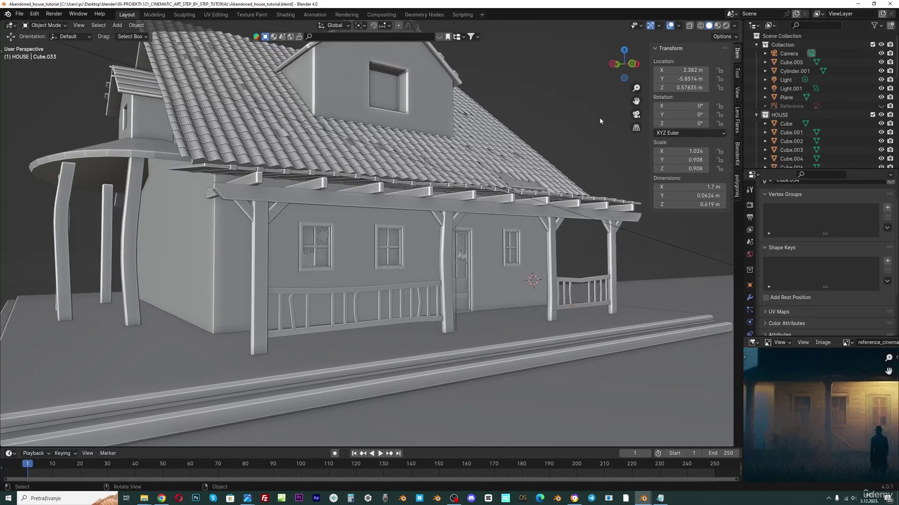
{"action": "middle_click_drag", "start_coordinate": [282, 330], "coordinate": [302, 335]}
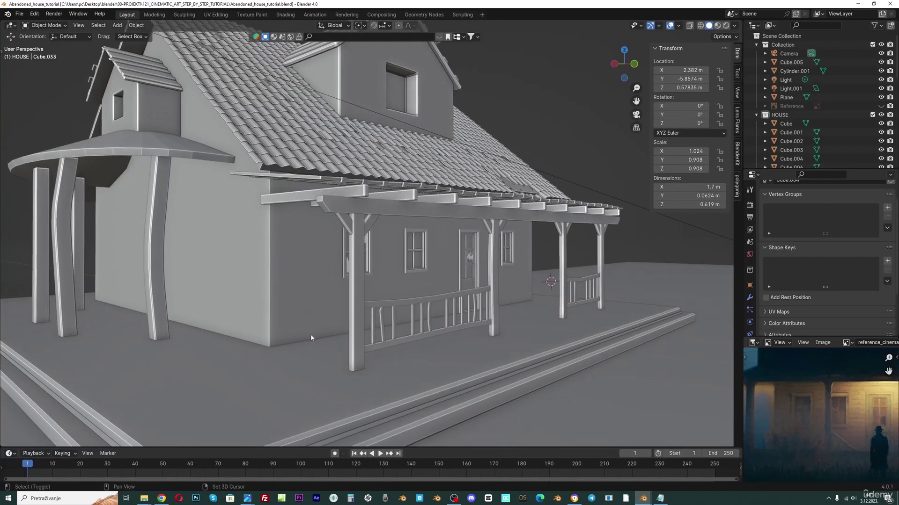
{"action": "key", "text": "shift+a"}
{"action": "mouse_move", "coordinate": [291, 323]}
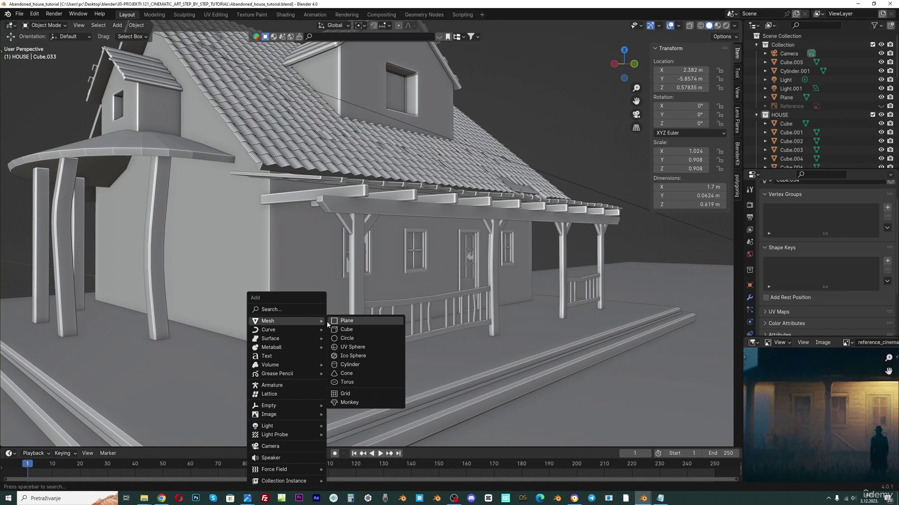
{"action": "left_click", "coordinate": [372, 330]}
{"action": "middle_click_drag", "start_coordinate": [363, 347], "coordinate": [321, 316]}
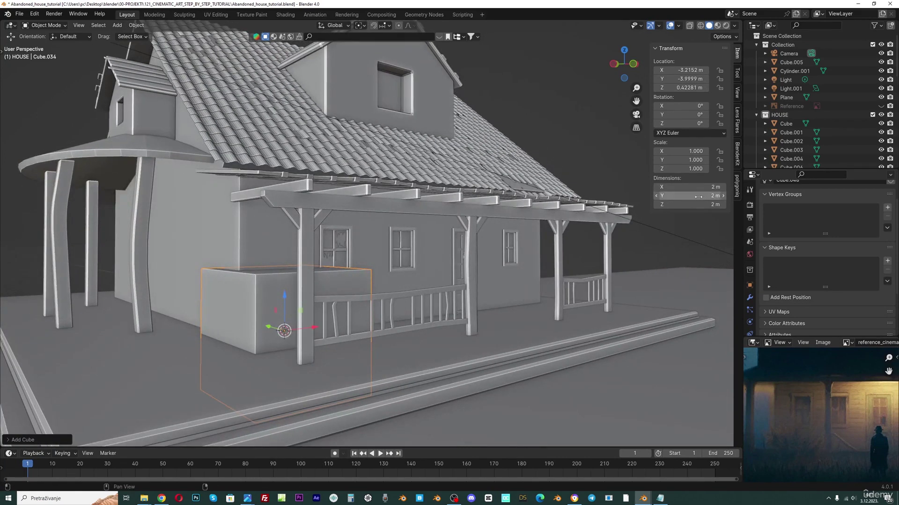
Set the new cube's dimensions to 2 cm in Y and 15 cm in Z to form a plank.
{"action": "left_click_drag", "start_coordinate": [693, 198], "coordinate": [693, 204]}
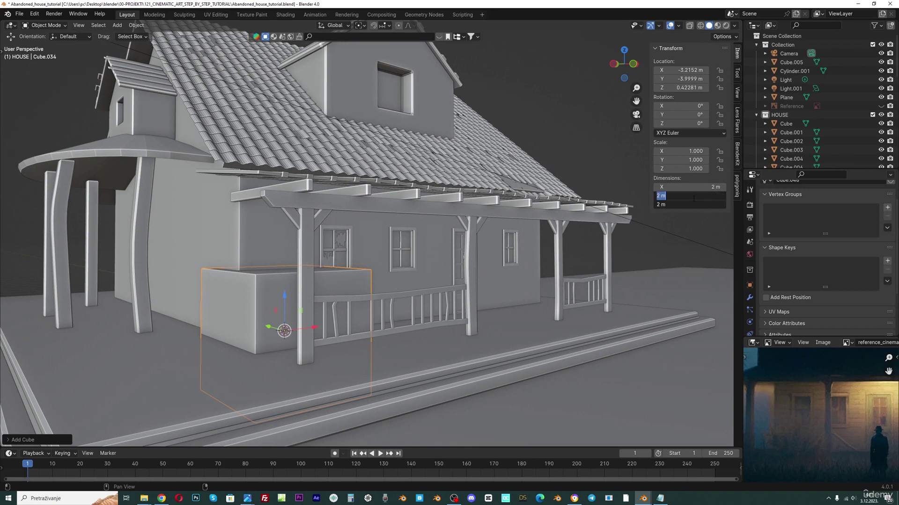
{"action": "left_click", "coordinate": [436, 281]}
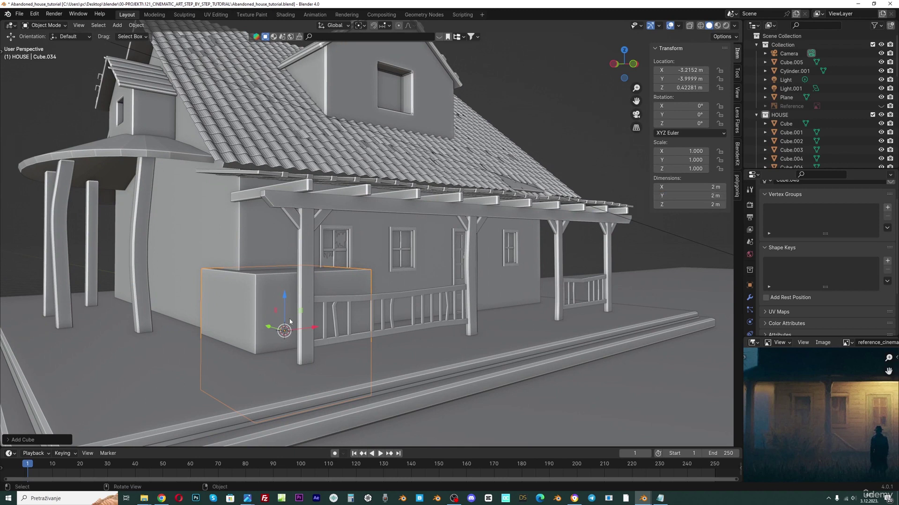
{"action": "left_click", "coordinate": [676, 197]}
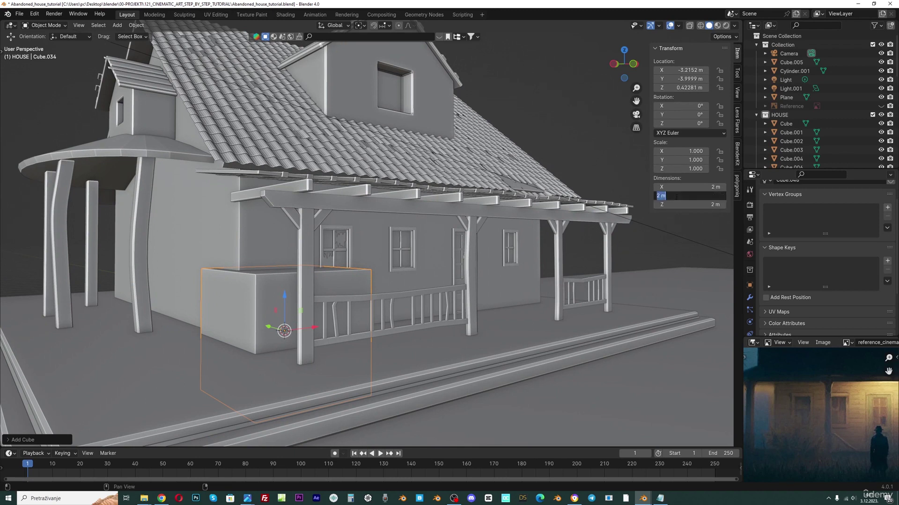
{"action": "type", "text": "2CM"}
{"action": "key", "text": "Return"}
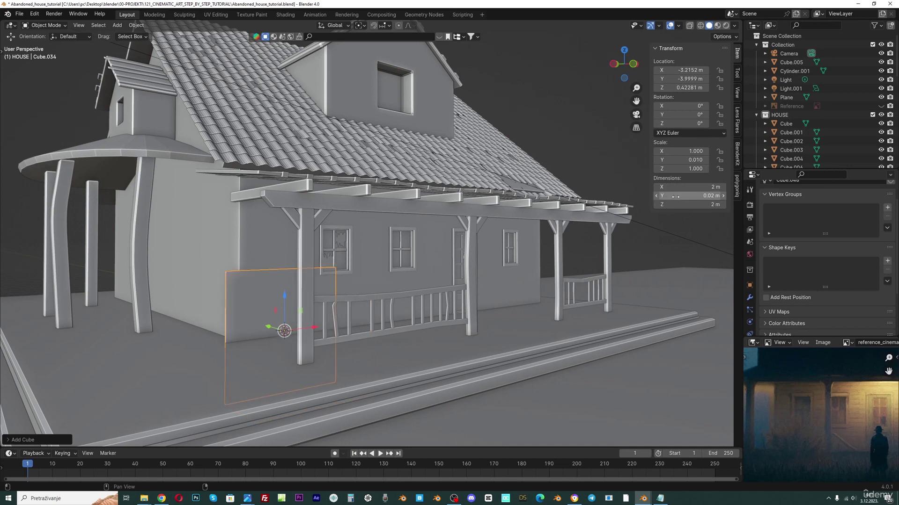
{"action": "left_click", "coordinate": [677, 204]}
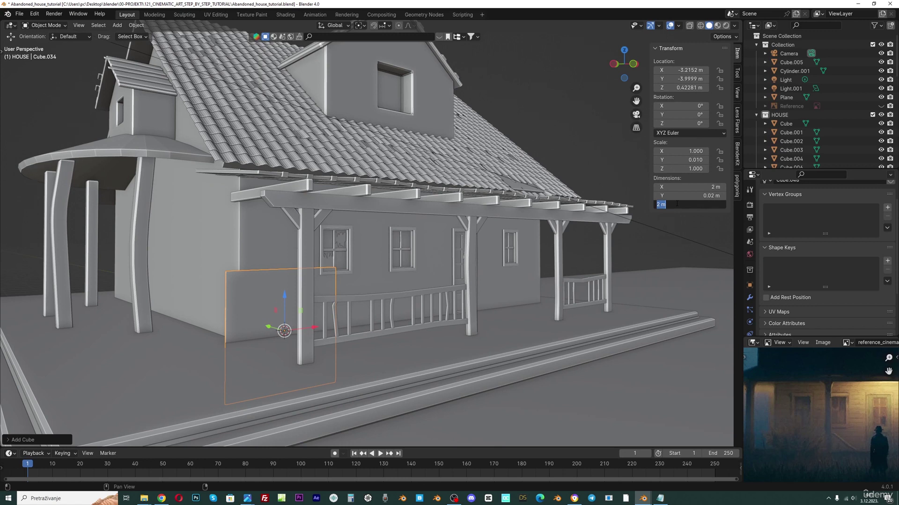
{"action": "type", "text": "15CM"}
{"action": "key", "text": "Return"}
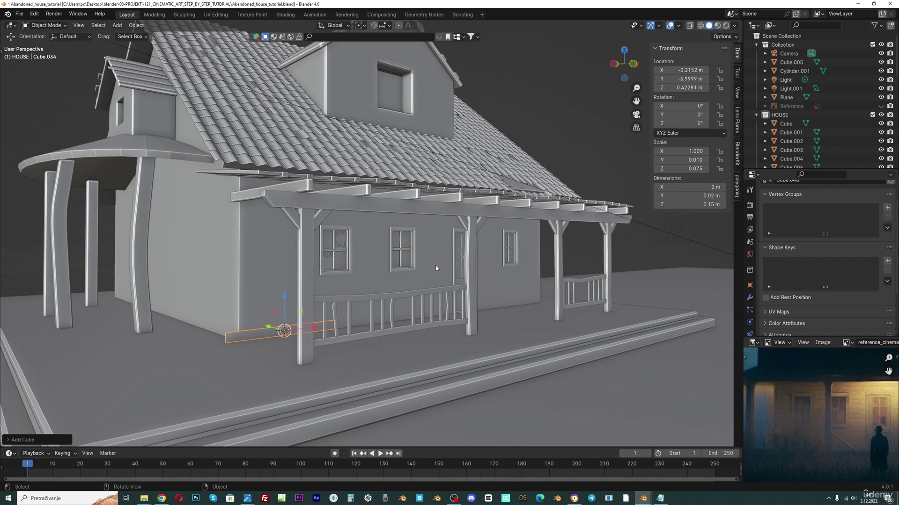
Isolate the plank in local view and apply its scale.
{"action": "key", "text": "KP_Divide"}
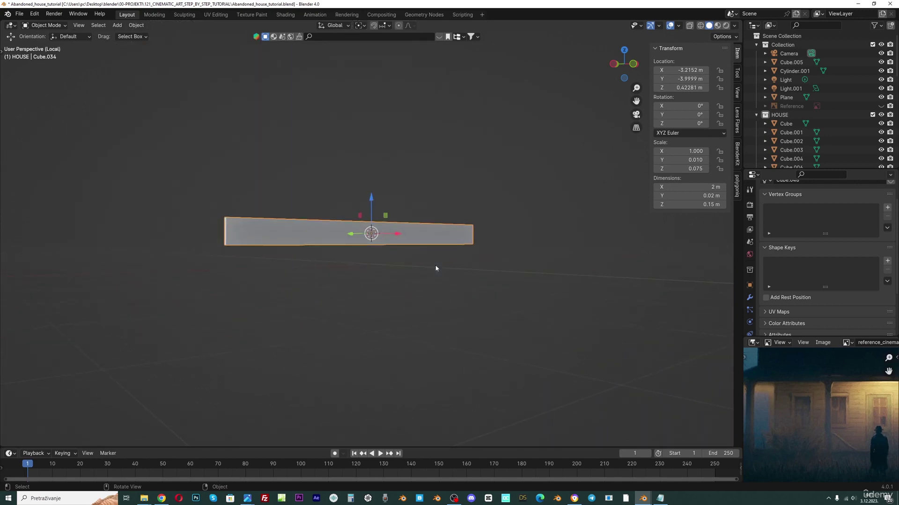
{"action": "middle_click_drag", "start_coordinate": [383, 233], "coordinate": [361, 245]}
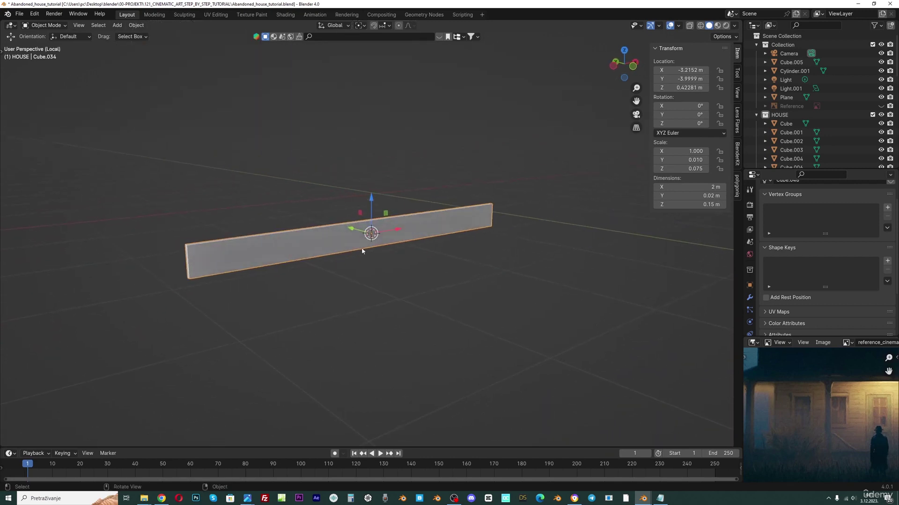
{"action": "key", "text": "ctrl+a"}
{"action": "left_click", "coordinate": [358, 246]}
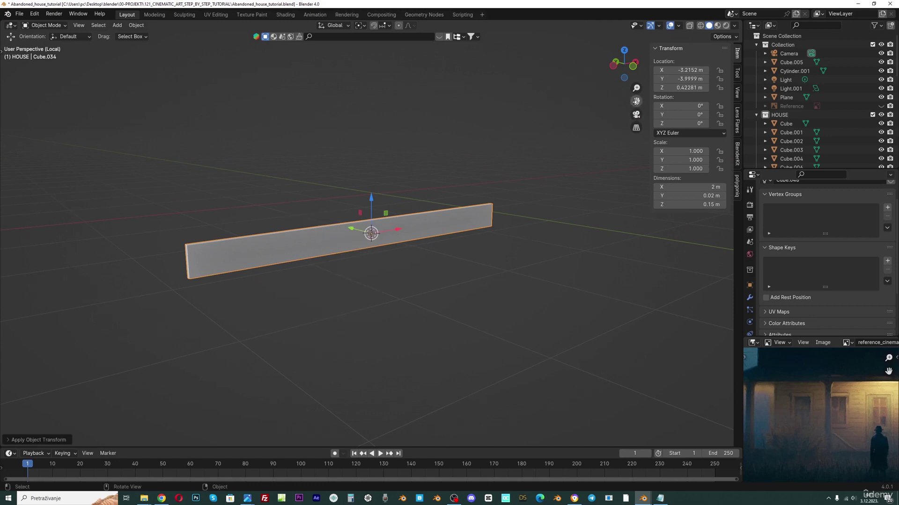
{"action": "left_click_drag", "start_coordinate": [636, 102], "coordinate": [605, 122]}
{"action": "scroll", "coordinate": [365, 241], "scroll_direction": "up", "scroll_amount": 2}
{"action": "scroll", "coordinate": [367, 239], "scroll_direction": "down", "scroll_amount": 1}
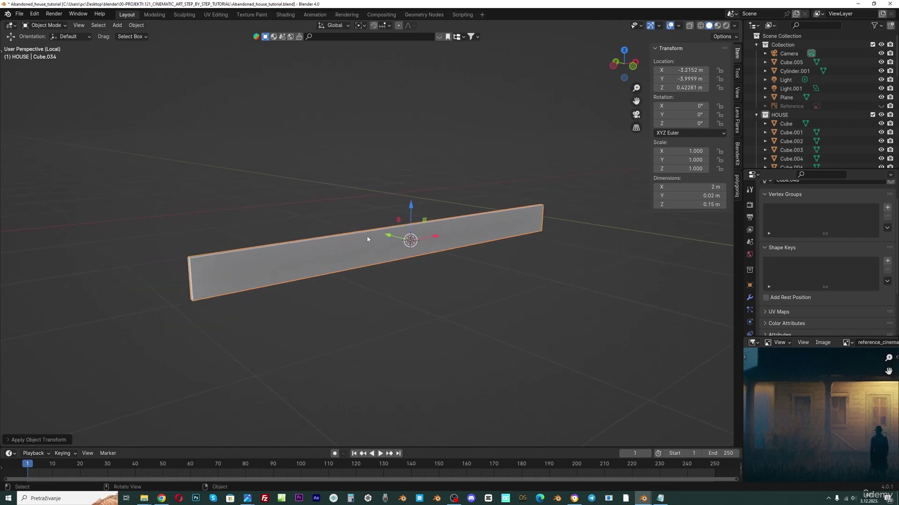
Duplicate the plank upward along Z three times in front view, overlapping each copy slightly with the plank below.
{"action": "key", "text": "KP_1"}
{"action": "key", "text": "shift+d"}
{"action": "key", "text": "z"}
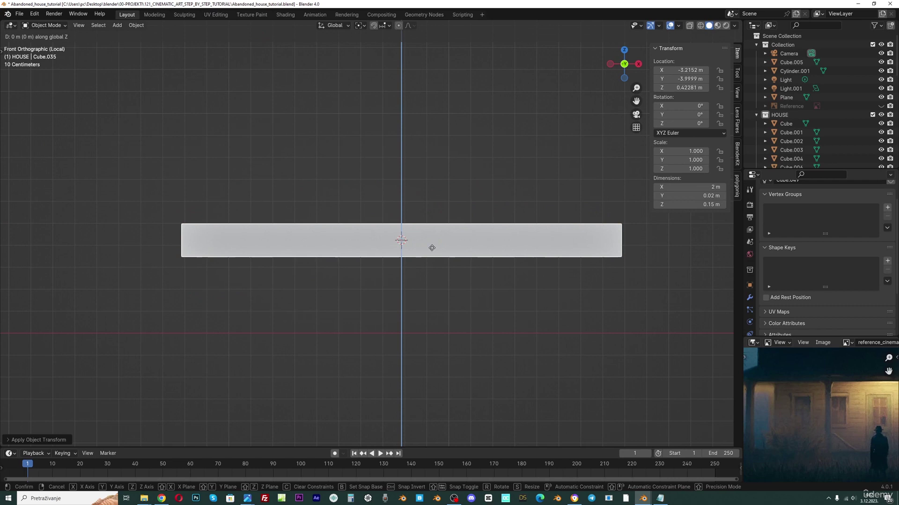
{"action": "left_click", "coordinate": [432, 220]}
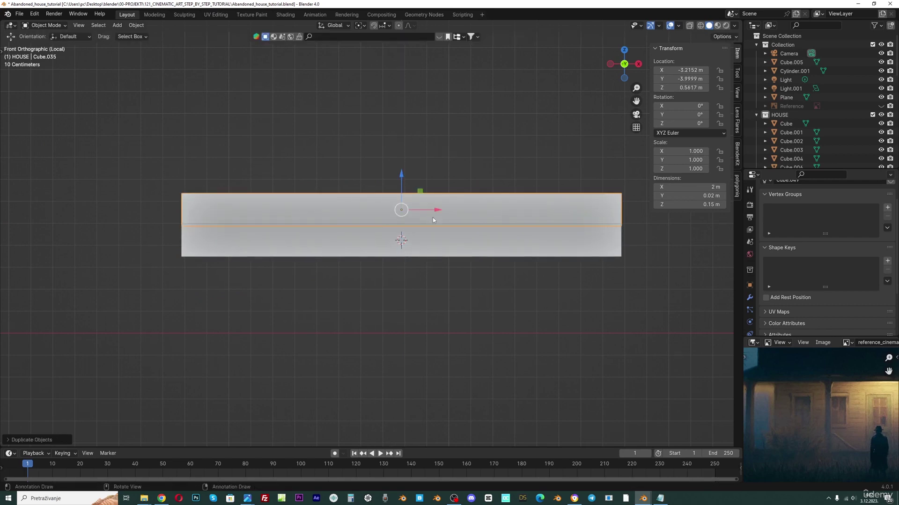
{"action": "key", "text": "shift+d"}
{"action": "key", "text": "z"}
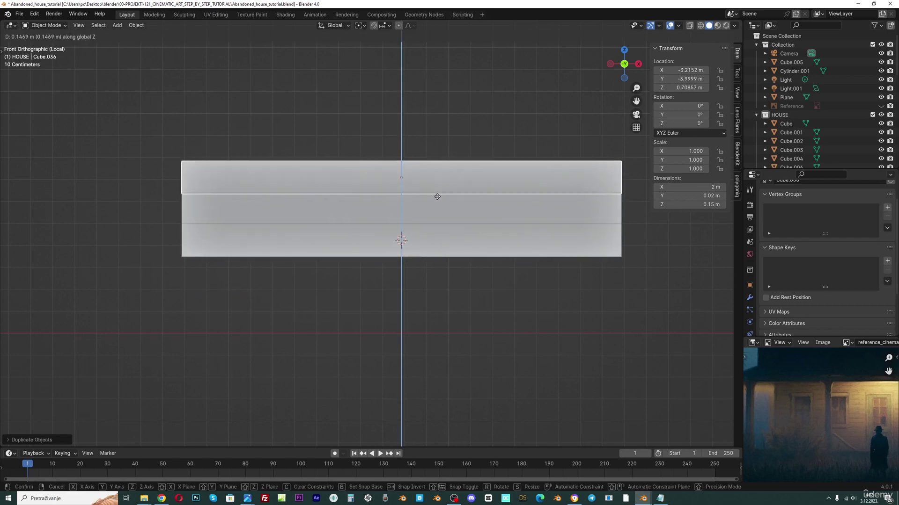
{"action": "left_click", "coordinate": [436, 201]}
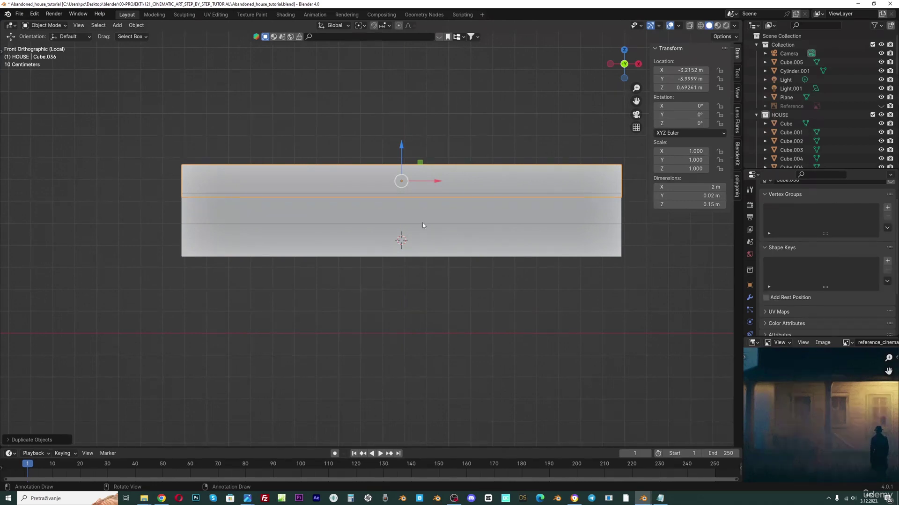
{"action": "key", "text": "shift+d"}
{"action": "key", "text": "z"}
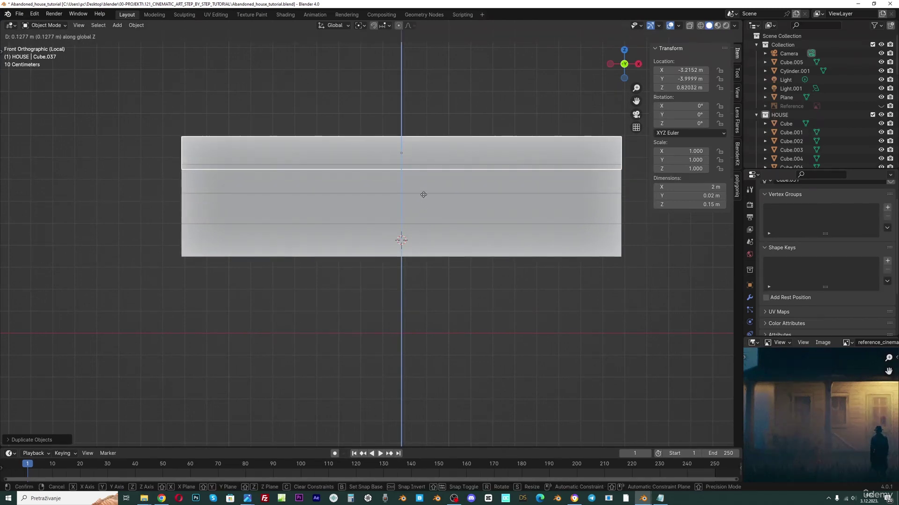
{"action": "left_click", "coordinate": [424, 196]}
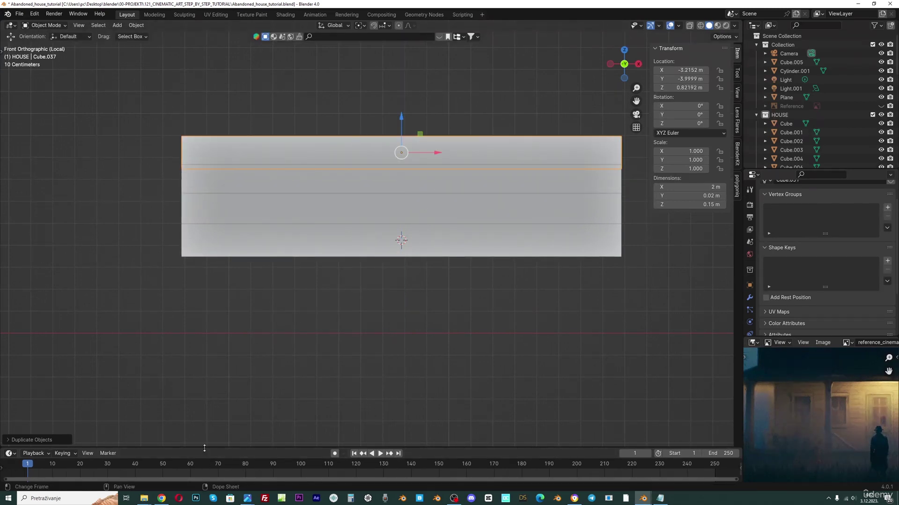
Enlarge the timeline area and turn it into a Shader Editor.
{"action": "left_click_drag", "start_coordinate": [204, 447], "coordinate": [204, 358]}
{"action": "left_click", "coordinate": [10, 363]}
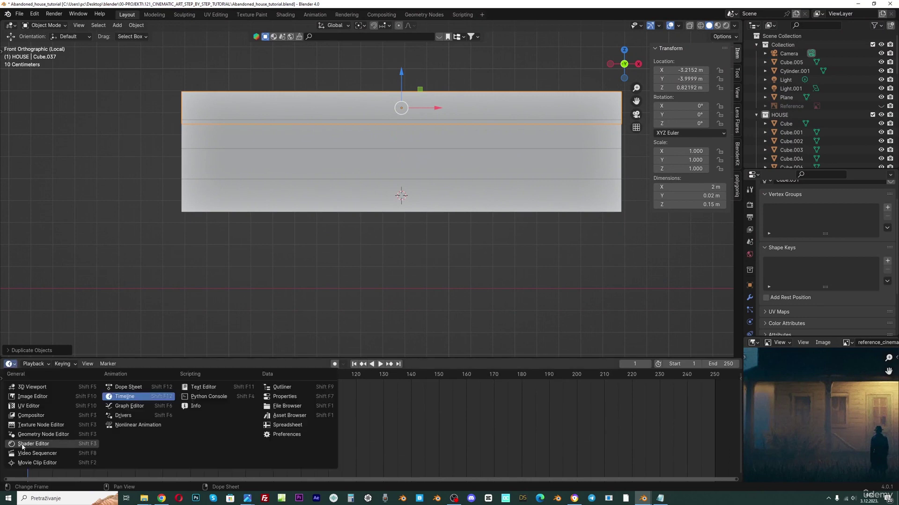
{"action": "left_click", "coordinate": [21, 444]}
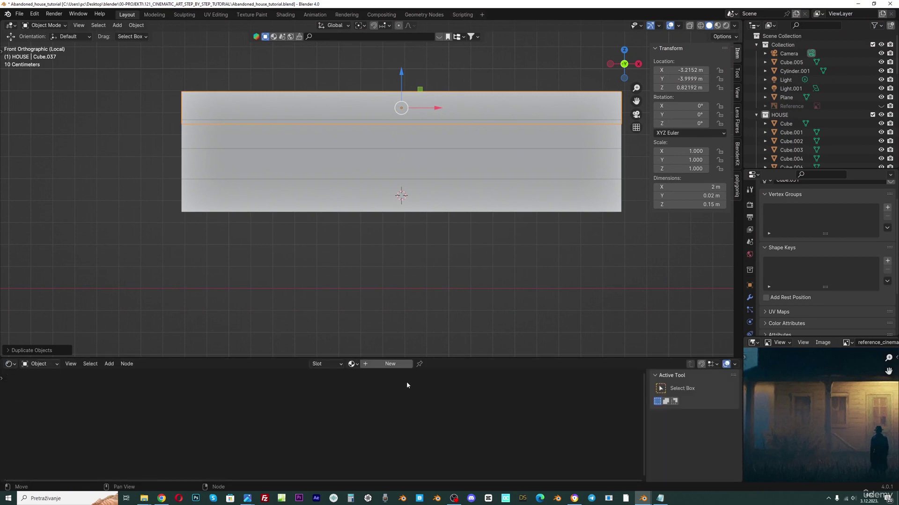
Create a new material on the uppermost plank and name it Planks.
{"action": "left_click", "coordinate": [390, 365]}
{"action": "left_click", "coordinate": [383, 368]}
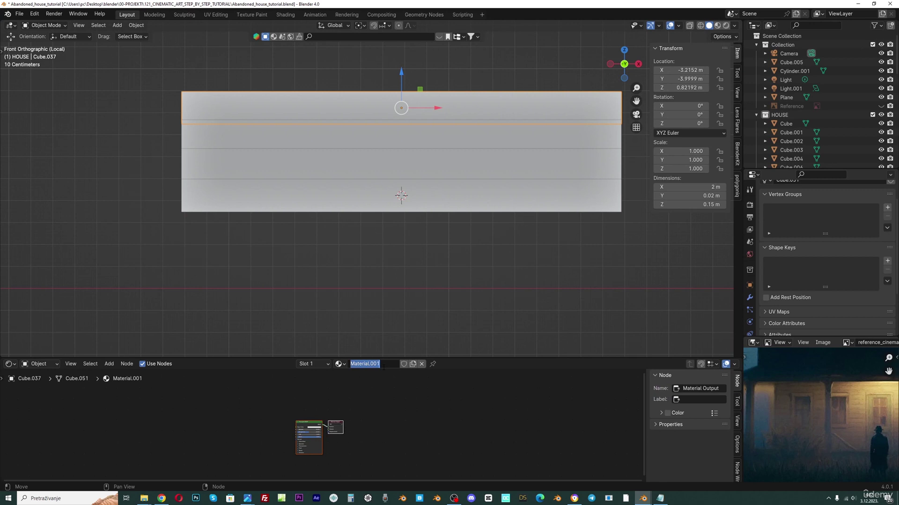
{"action": "type", "text": "pLANKS"}
{"action": "key", "text": "Return"}
{"action": "left_click", "coordinate": [383, 366]}
{"action": "type", "text": "Planks"}
{"action": "key", "text": "Return"}
Bring the TexturesCom_WoodPlanksPainted0224_M image from the RESOURCES folder into the Planks material's node tree.
{"action": "mouse_move", "coordinate": [144, 499]}
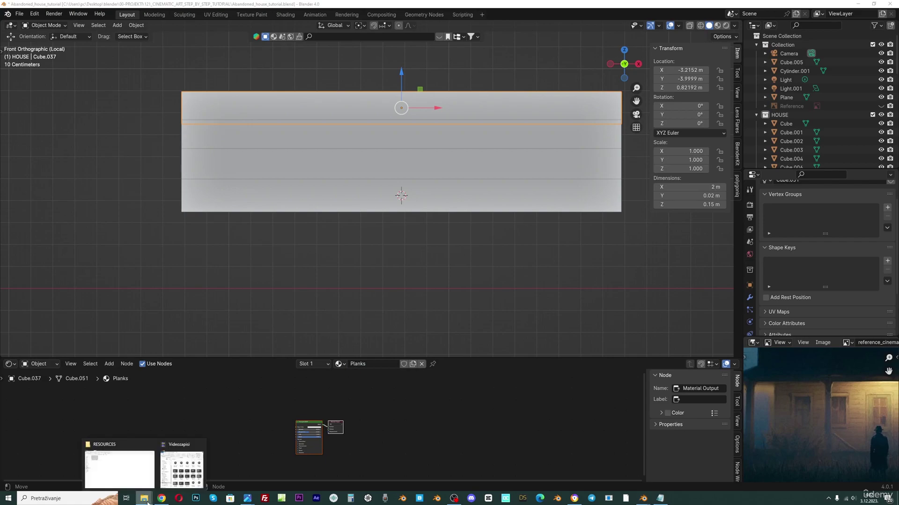
{"action": "left_click", "coordinate": [150, 446]}
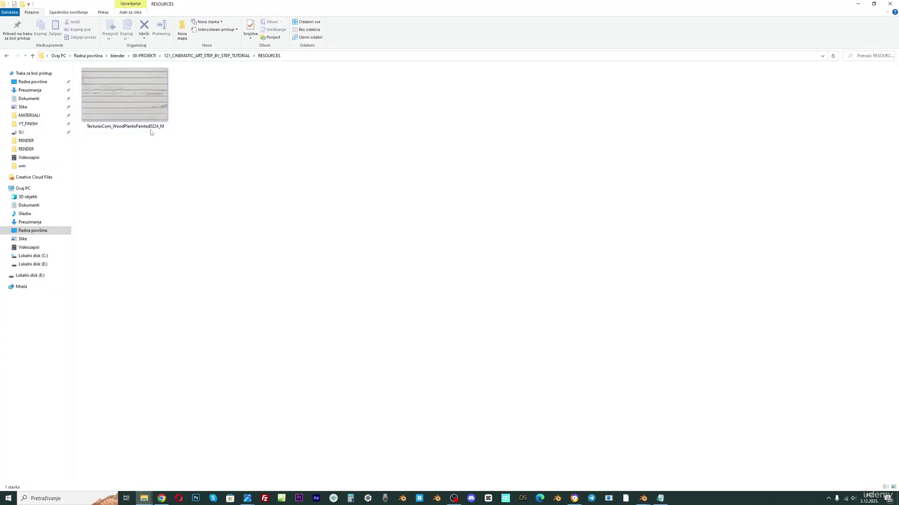
{"action": "left_click_drag", "start_coordinate": [113, 101], "coordinate": [255, 444]}
Examine the planks in the reference artwork and the house_practice1 scene, and return to the Abandoned_house_tutorial file in Blender.
{"action": "mouse_move", "coordinate": [247, 500]}
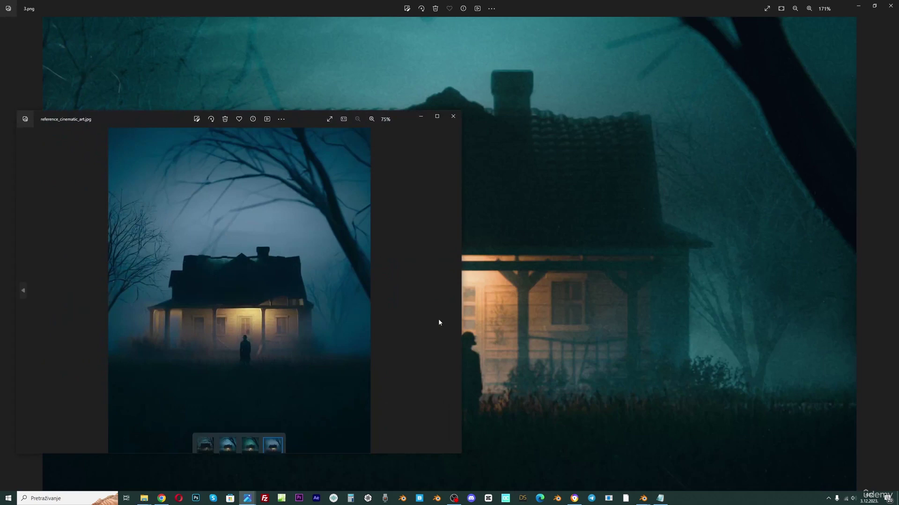
{"action": "left_click", "coordinate": [437, 117]}
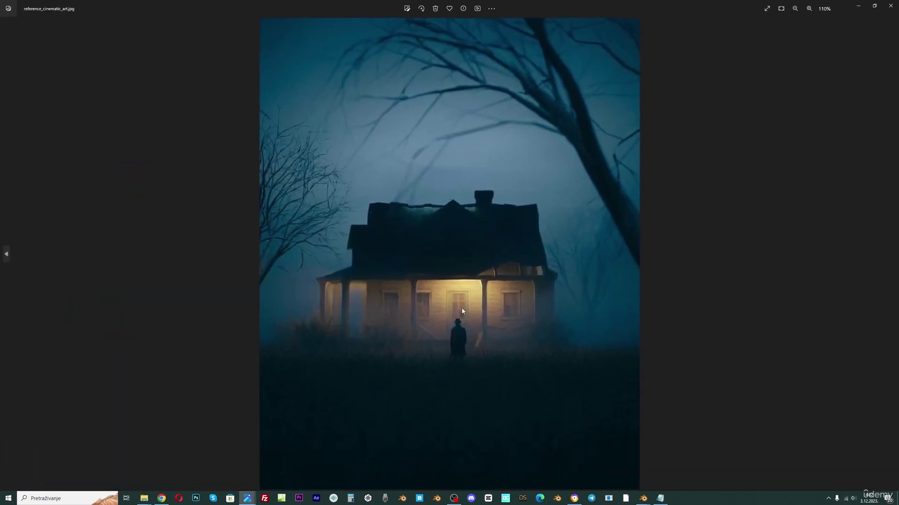
{"action": "left_click", "coordinate": [858, 5]}
{"action": "mouse_move", "coordinate": [643, 499]}
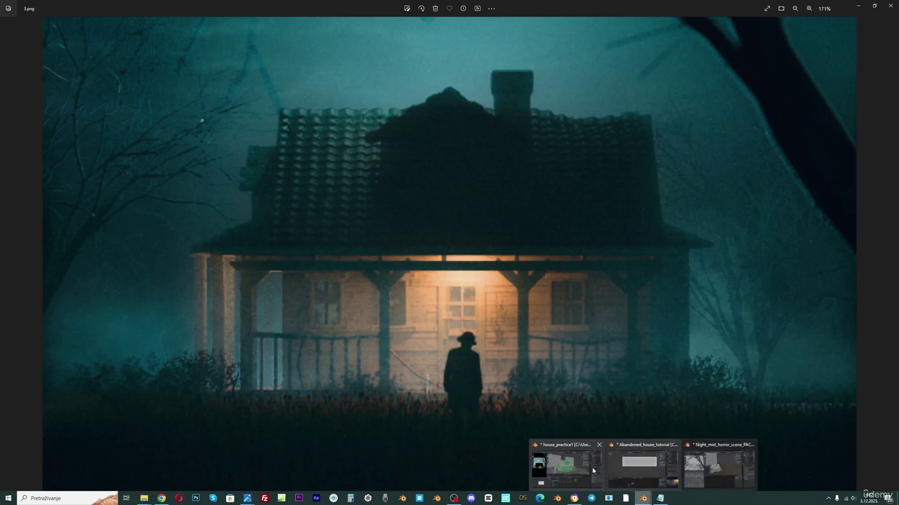
{"action": "left_click", "coordinate": [592, 471]}
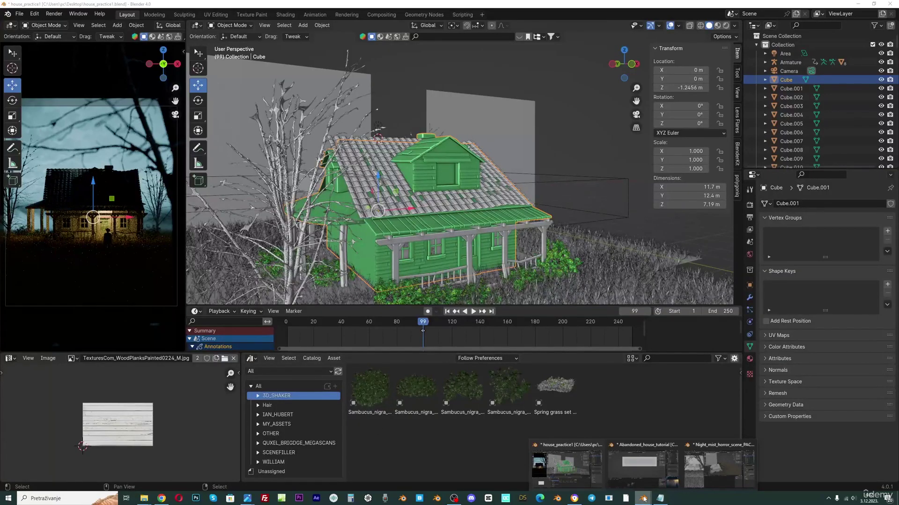
{"action": "left_click", "coordinate": [643, 466]}
Connect the wood texture's Color to the Principled BSDF's Base Color and show the viewport in Material Preview.
{"action": "scroll", "coordinate": [296, 429], "scroll_direction": "up", "scroll_amount": 3}
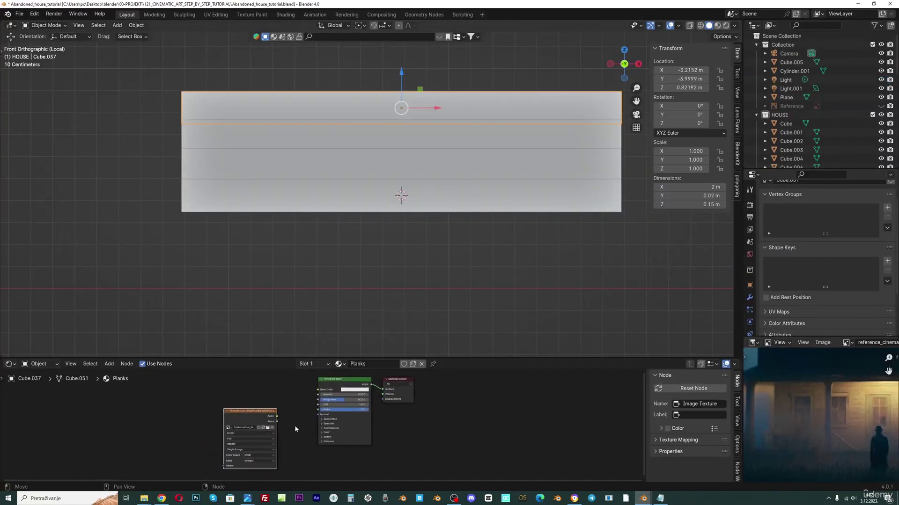
{"action": "left_click_drag", "start_coordinate": [265, 416], "coordinate": [322, 391]}
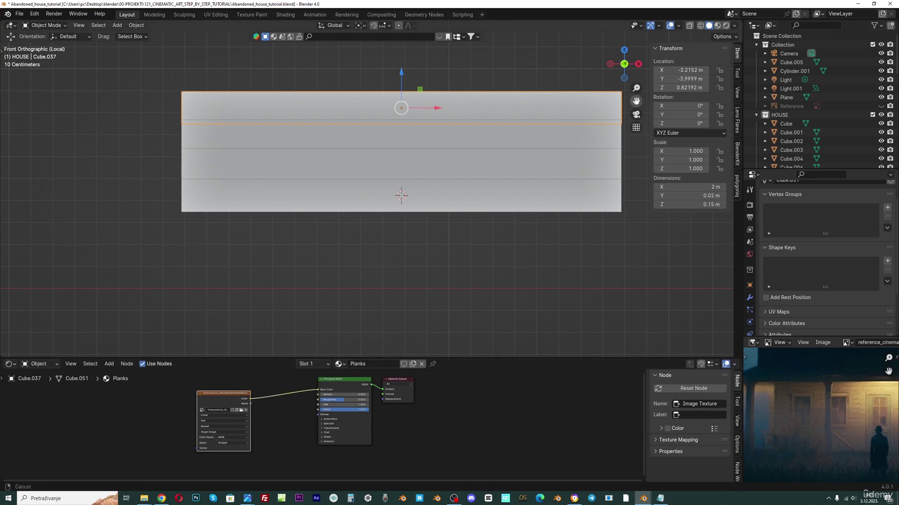
{"action": "left_click_drag", "start_coordinate": [636, 101], "coordinate": [570, 182]}
{"action": "left_click", "coordinate": [717, 26]}
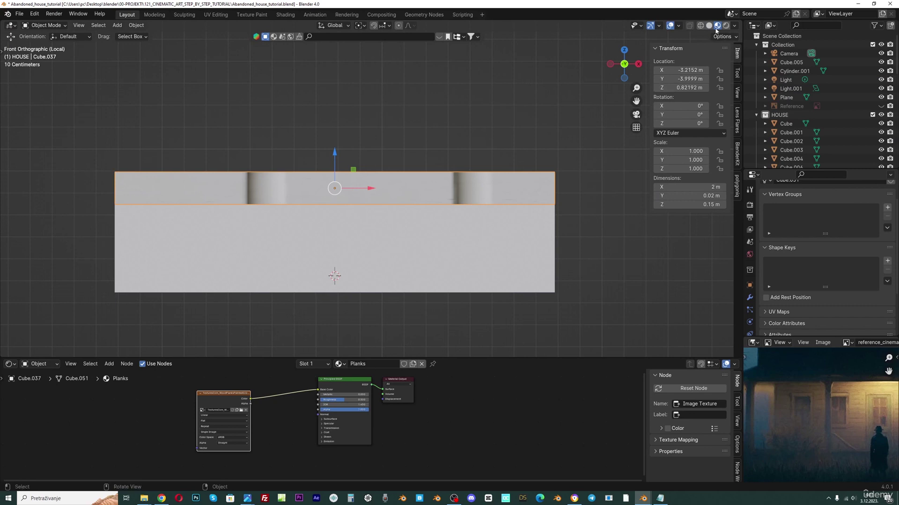
Select all four planks from the uppermost to the lowest and try to link materials with the lowest plank active.
{"action": "scroll", "coordinate": [590, 131], "scroll_direction": "down", "scroll_amount": 1}
{"action": "middle_click_drag", "start_coordinate": [329, 261], "coordinate": [368, 257], "text": "shift"}
{"action": "left_click", "coordinate": [367, 257]}
{"action": "left_click", "coordinate": [293, 187]}
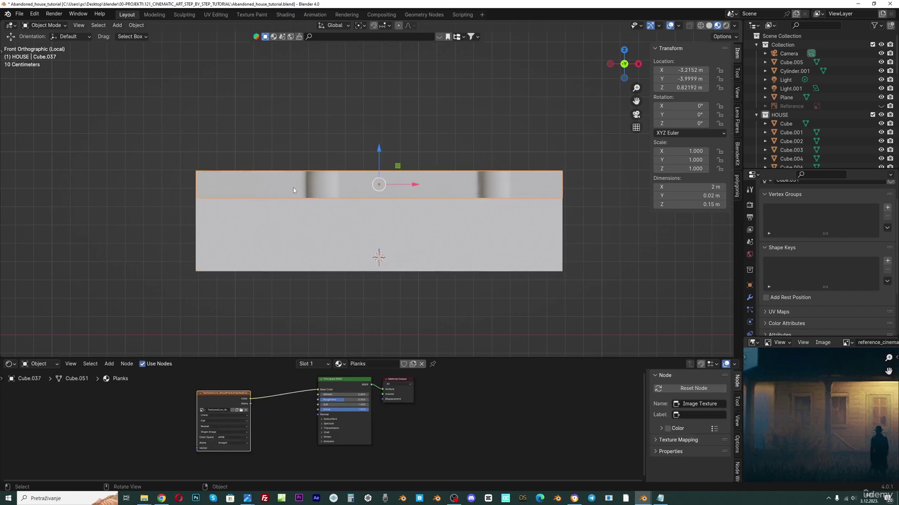
{"action": "scroll", "coordinate": [389, 170], "scroll_direction": "up", "scroll_amount": 1}
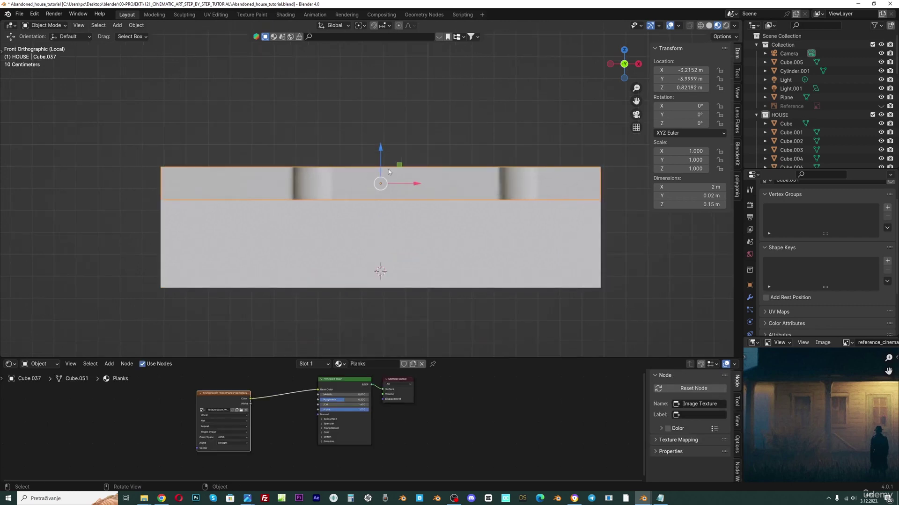
{"action": "left_click", "coordinate": [356, 206], "text": "shift"}
{"action": "left_click", "coordinate": [324, 239], "text": "shift"}
{"action": "left_click", "coordinate": [314, 273], "text": "shift"}
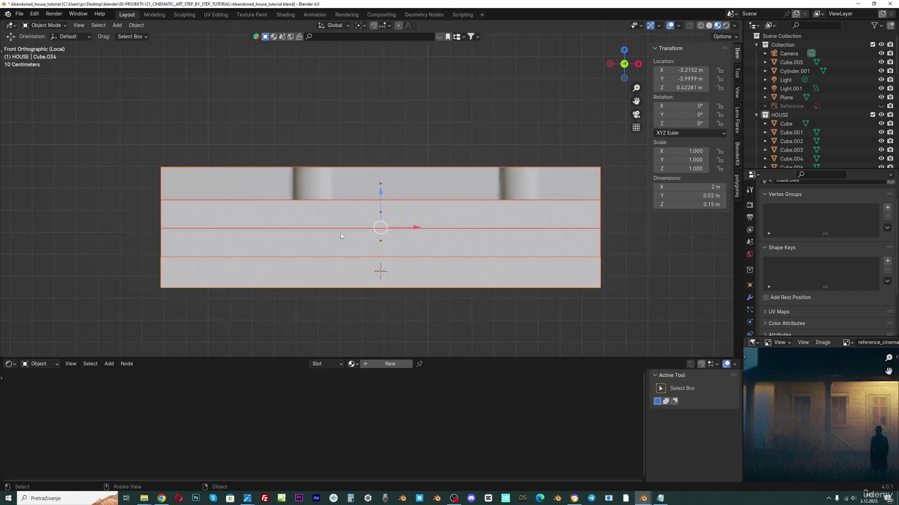
{"action": "key", "text": "ctrl+l"}
{"action": "key", "text": "Escape"}
{"action": "key", "text": "ctrl+l"}
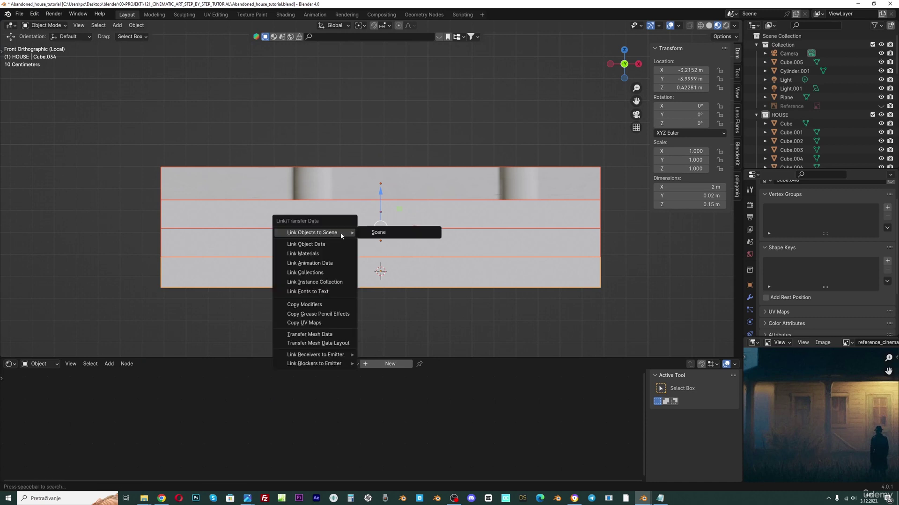
{"action": "left_click", "coordinate": [309, 254]}
{"action": "scroll", "coordinate": [201, 287], "scroll_direction": "up", "scroll_amount": 1}
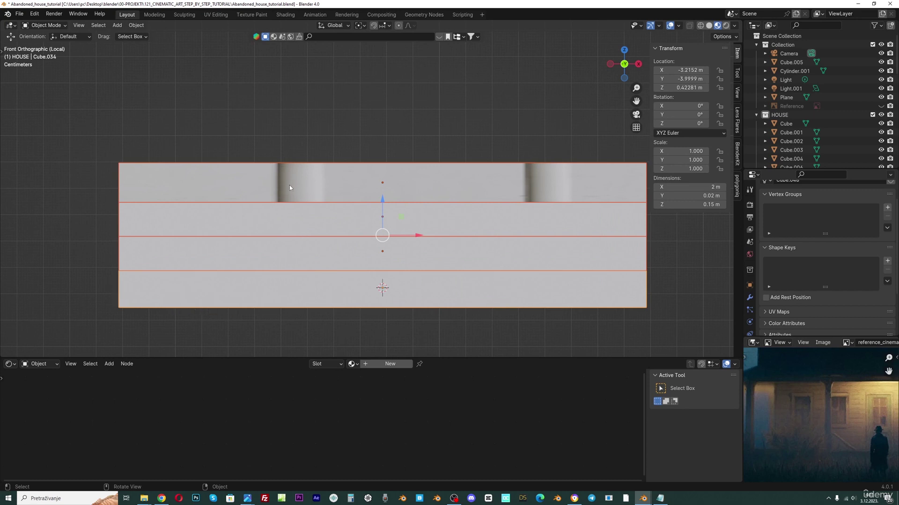
Make the uppermost plank active, link its Planks material to the other selected planks, and undo the linking.
{"action": "left_click", "coordinate": [264, 171], "text": "shift"}
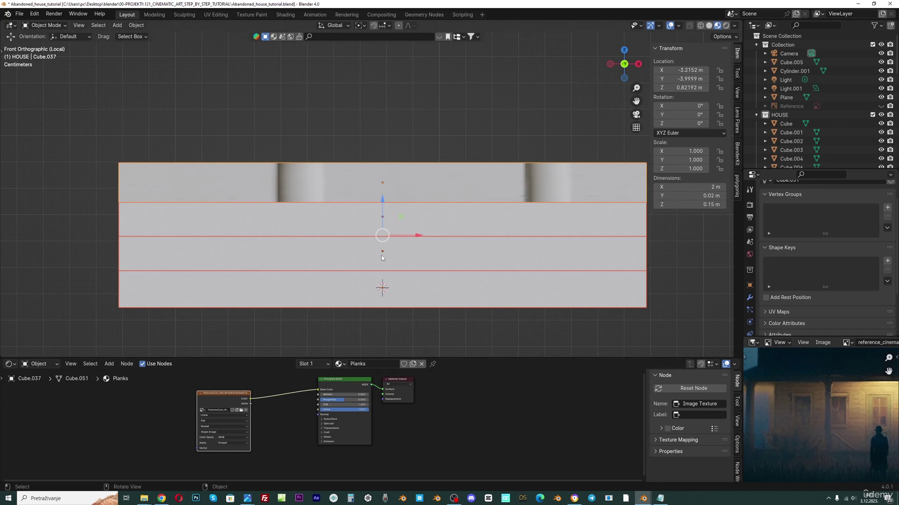
{"action": "key", "text": "ctrl+l"}
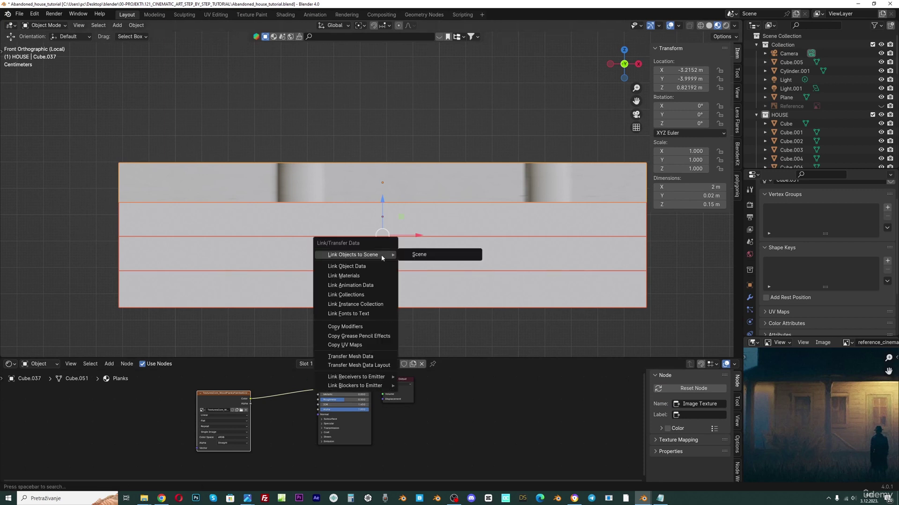
{"action": "left_click", "coordinate": [366, 278]}
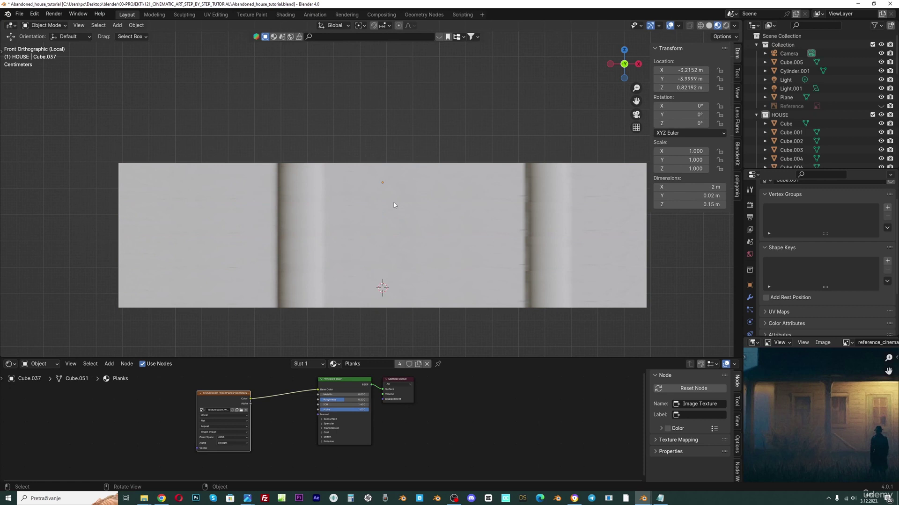
{"action": "key", "text": "a"}
{"action": "key", "text": "ctrl+z"}
{"action": "key", "text": "ctrl+z"}
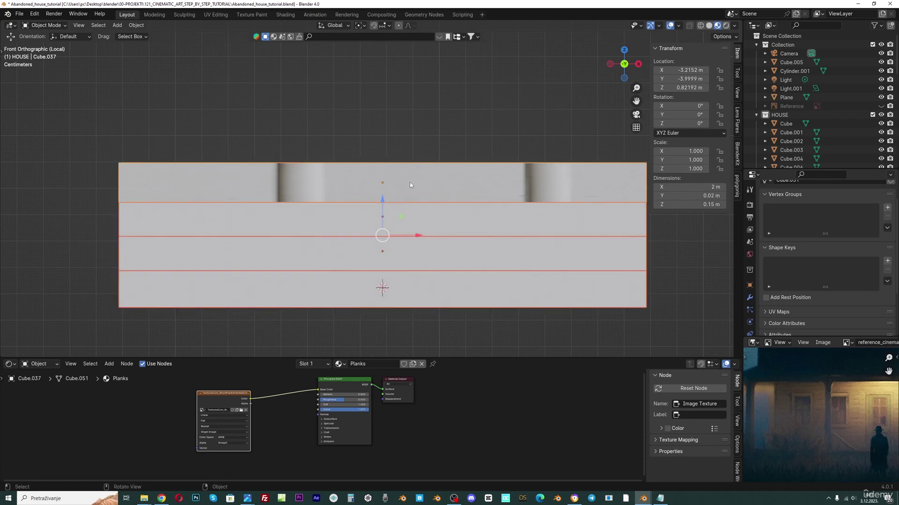
Show the uppermost plank's material properties and assign the Planks material to each of the three planks below it.
{"action": "scroll", "coordinate": [753, 302], "scroll_direction": "down", "scroll_amount": 3}
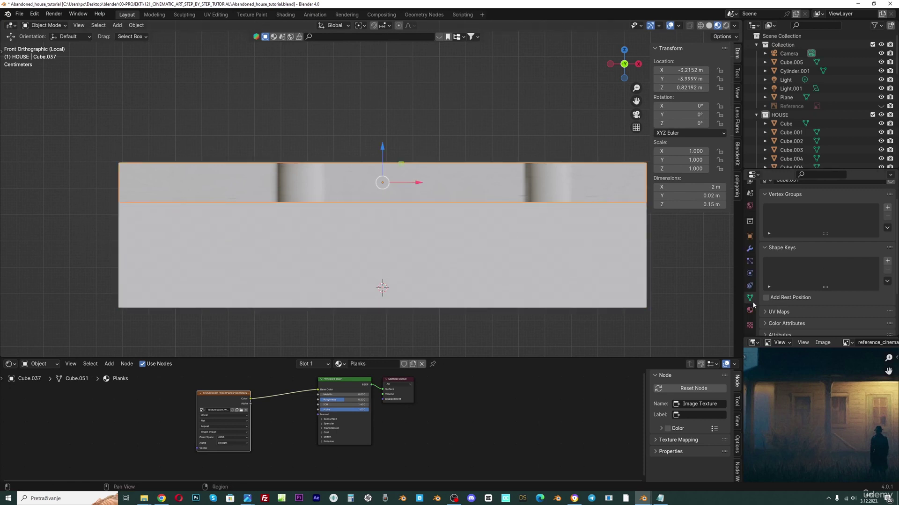
{"action": "left_click", "coordinate": [750, 309]}
{"action": "scroll", "coordinate": [769, 293], "scroll_direction": "up", "scroll_amount": 2}
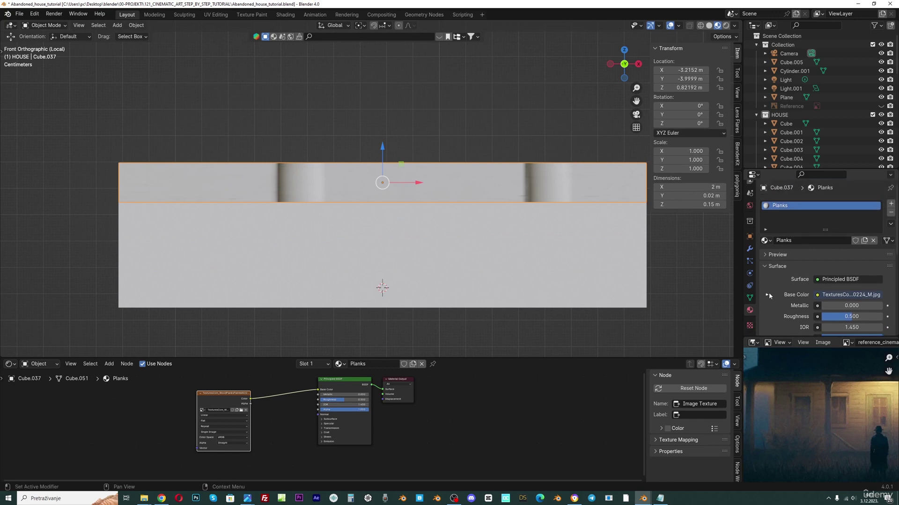
{"action": "left_click_drag", "start_coordinate": [765, 240], "coordinate": [558, 229]}
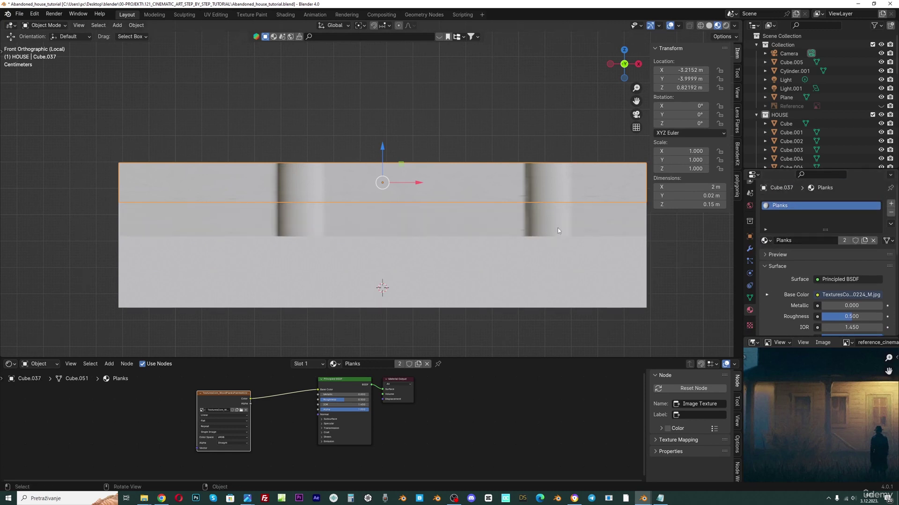
{"action": "left_click_drag", "start_coordinate": [764, 240], "coordinate": [556, 260]}
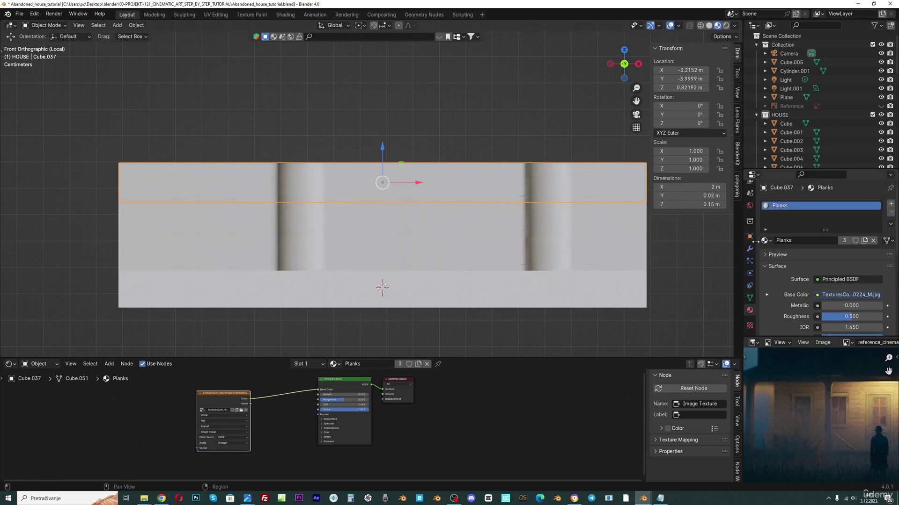
{"action": "left_click_drag", "start_coordinate": [764, 240], "coordinate": [574, 283]}
Select all four planks, enter Edit Mode on them together, and unwrap their UVs with Cube Projection.
{"action": "middle_click_drag", "start_coordinate": [574, 282], "coordinate": [333, 215]}
{"action": "left_click", "coordinate": [317, 209], "text": "shift"}
{"action": "left_click", "coordinate": [316, 234], "text": "shift"}
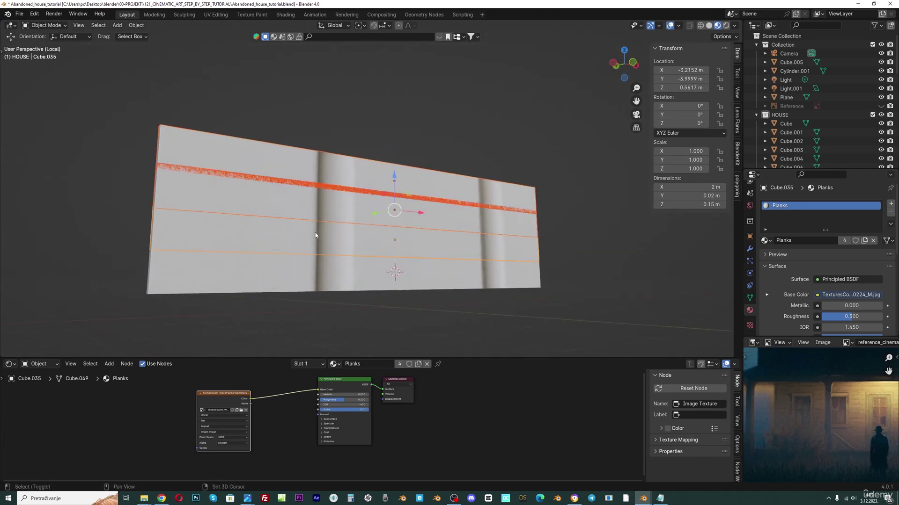
{"action": "left_click", "coordinate": [316, 264], "text": "shift"}
{"action": "key", "text": "Tab"}
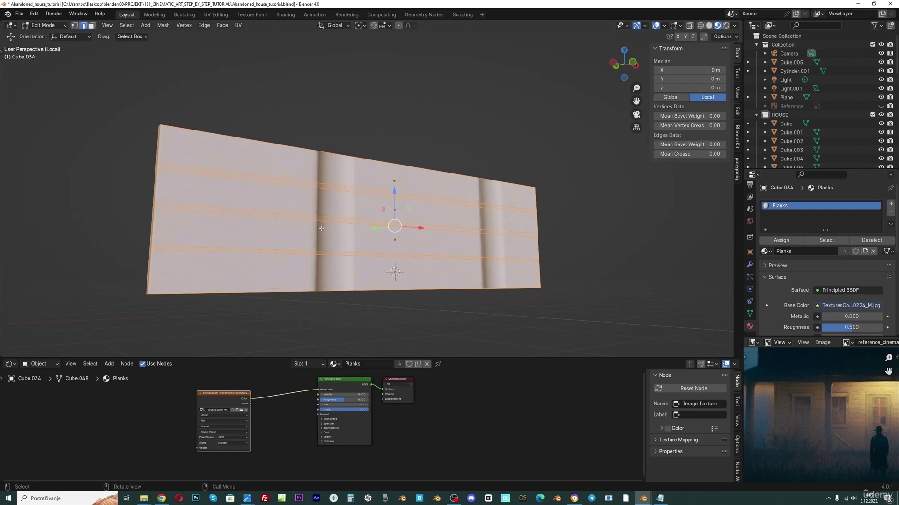
{"action": "key", "text": "u"}
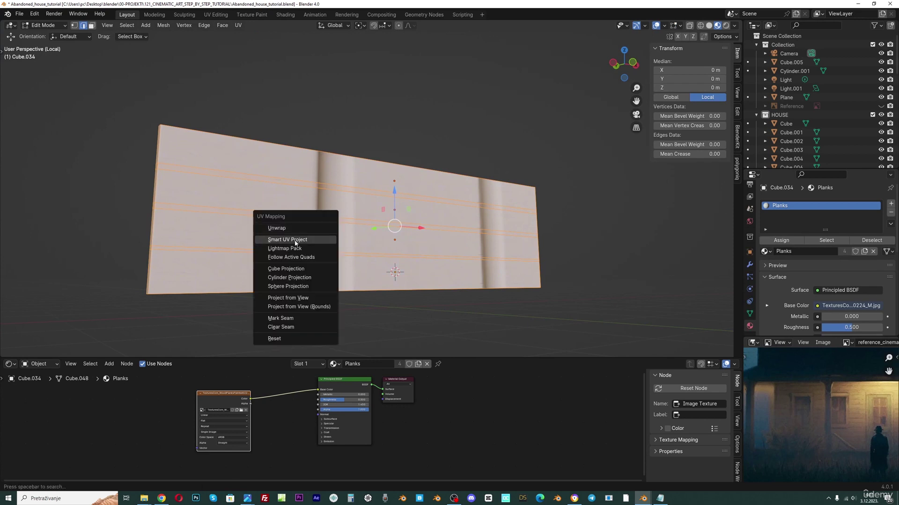
{"action": "left_click", "coordinate": [285, 269]}
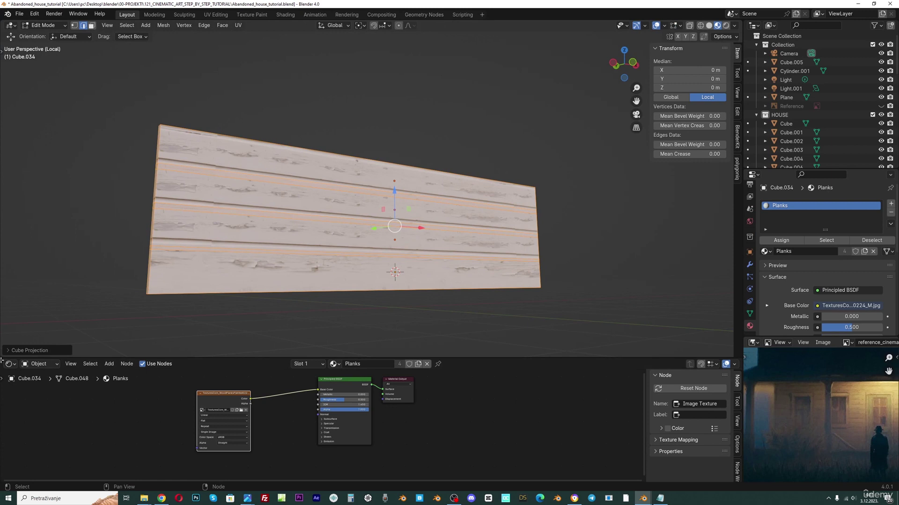
Split the node editor area into two side by side and switch the new area to the UV Editor.
{"action": "left_click_drag", "start_coordinate": [1, 360], "coordinate": [305, 369]}
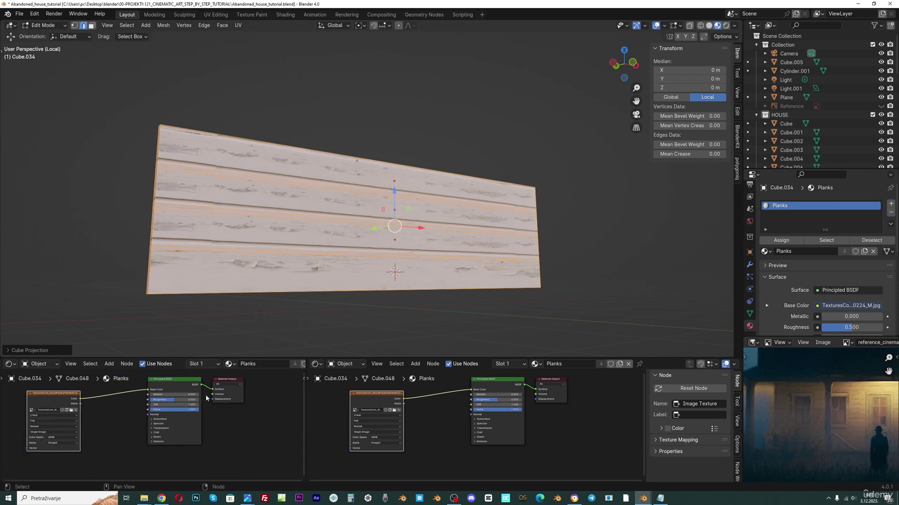
{"action": "left_click", "coordinate": [8, 364]}
{"action": "left_click", "coordinate": [28, 409]}
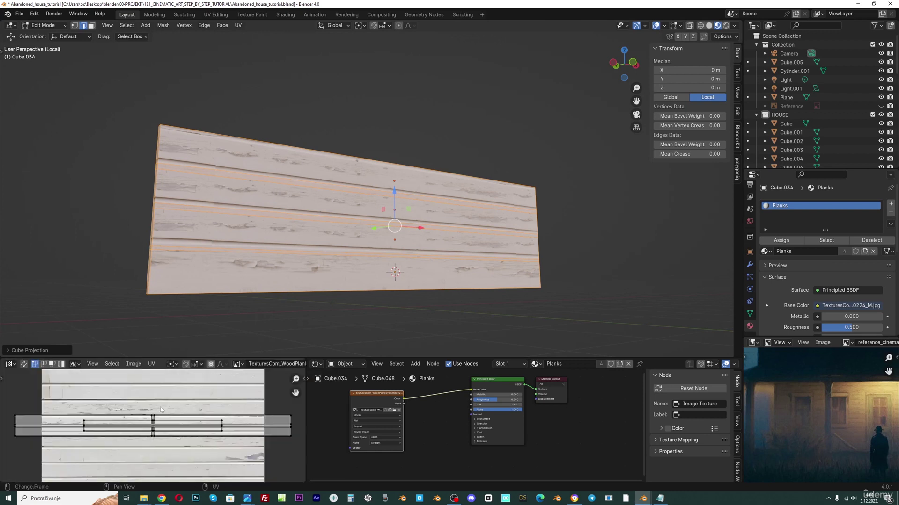
{"action": "scroll", "coordinate": [161, 407], "scroll_direction": "down", "scroll_amount": 1}
Switch to face selection and select the front face of the lowest plank.
{"action": "left_click", "coordinate": [304, 268]}
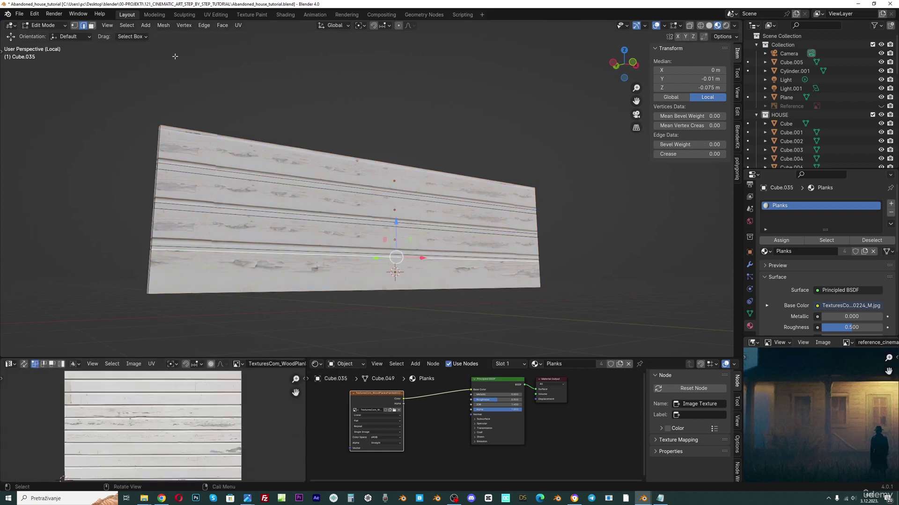
{"action": "left_click", "coordinate": [91, 26]}
{"action": "left_click", "coordinate": [187, 276]}
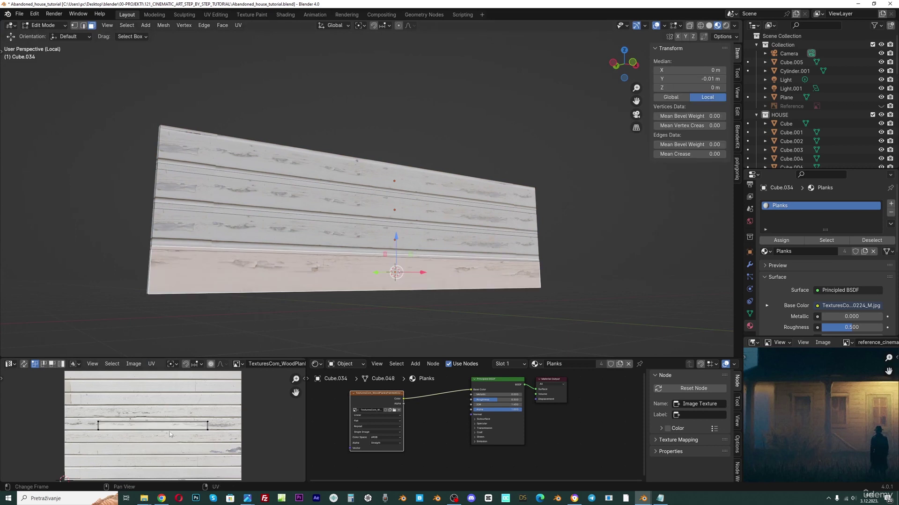
{"action": "left_click", "coordinate": [324, 231], "text": "shift"}
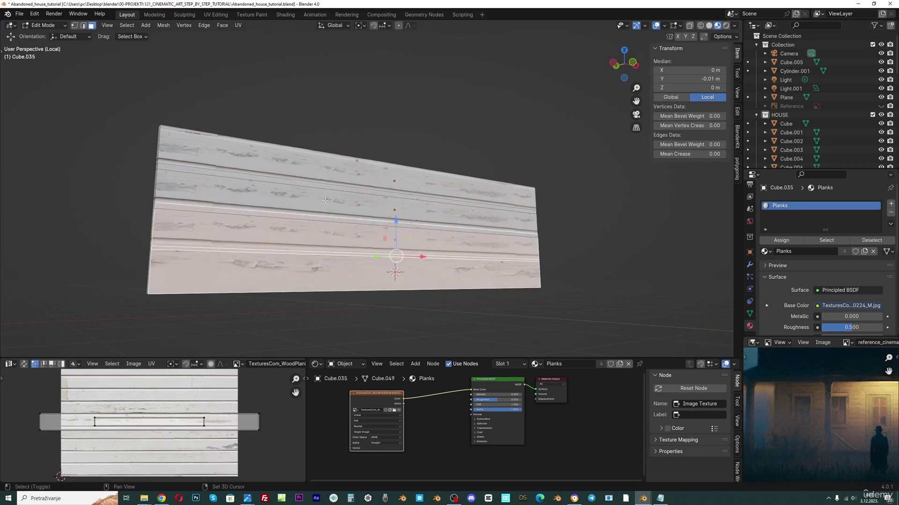
{"action": "left_click", "coordinate": [323, 202], "text": "shift"}
{"action": "left_click", "coordinate": [323, 166], "text": "shift"}
{"action": "key", "text": "ctrl+z"}
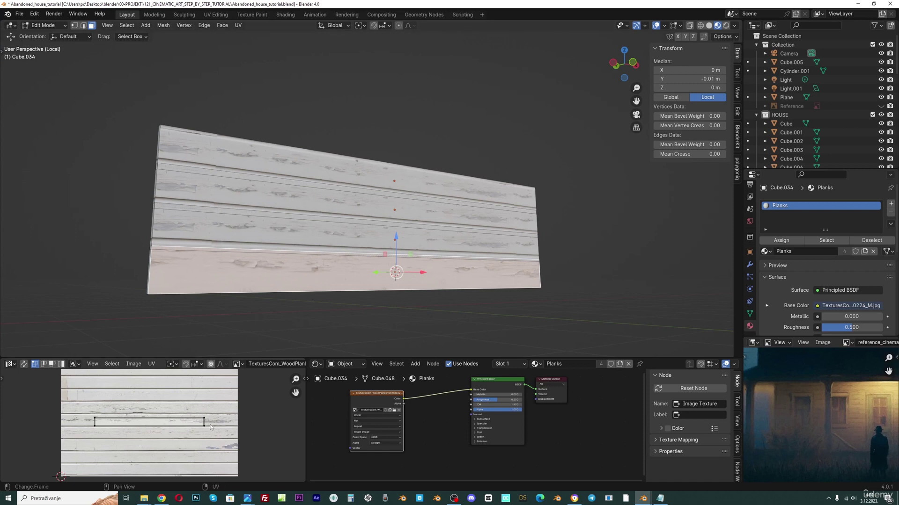
Scale up the UVs of the lowest plank's front face and move them to fit within a single board of the texture.
{"action": "scroll", "coordinate": [210, 426], "scroll_direction": "up", "scroll_amount": 1}
{"action": "key", "text": "a"}
{"action": "key", "text": "s"}
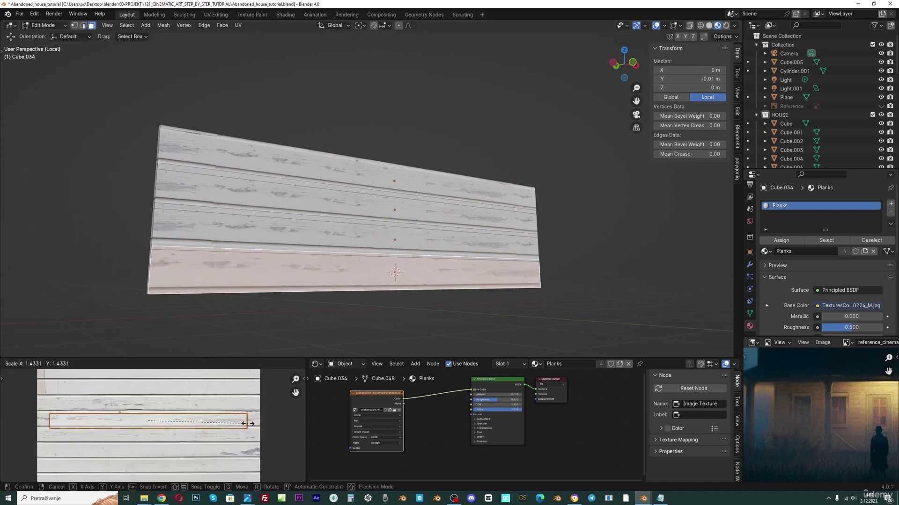
{"action": "left_click", "coordinate": [247, 418]}
{"action": "key", "text": "g"}
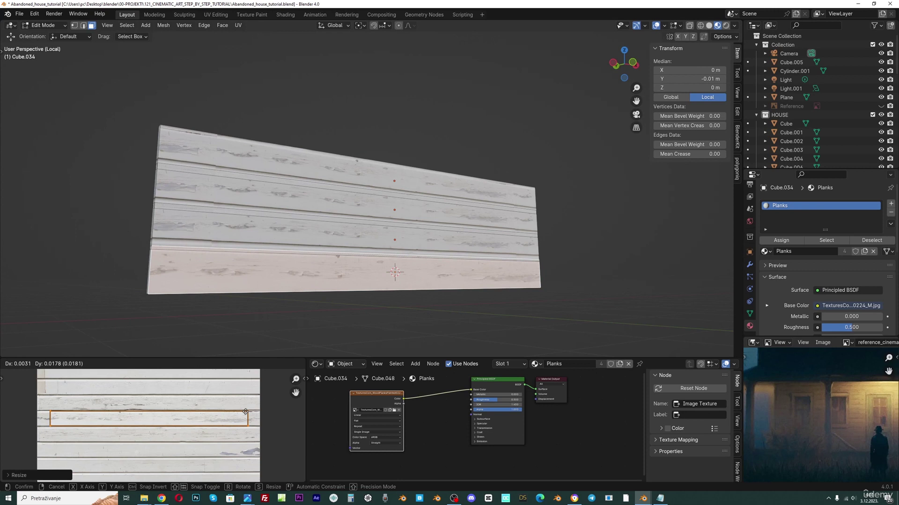
{"action": "left_click", "coordinate": [249, 415]}
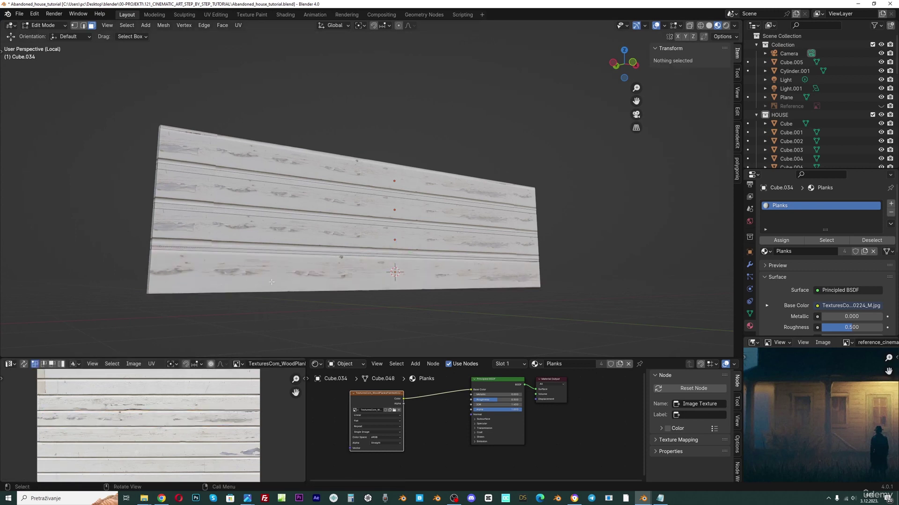
Select the front face of the second plank from below, shrink its UVs, and move them onto a lower board of the texture.
{"action": "left_click", "coordinate": [266, 230]}
{"action": "scroll", "coordinate": [199, 423], "scroll_direction": "down", "scroll_amount": 2}
{"action": "key", "text": "a"}
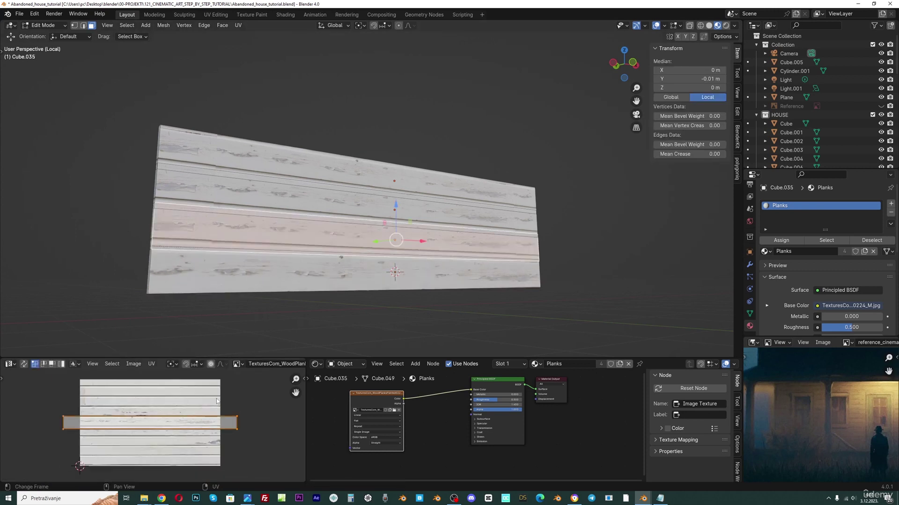
{"action": "key", "text": "s"}
{"action": "left_click", "coordinate": [220, 430]}
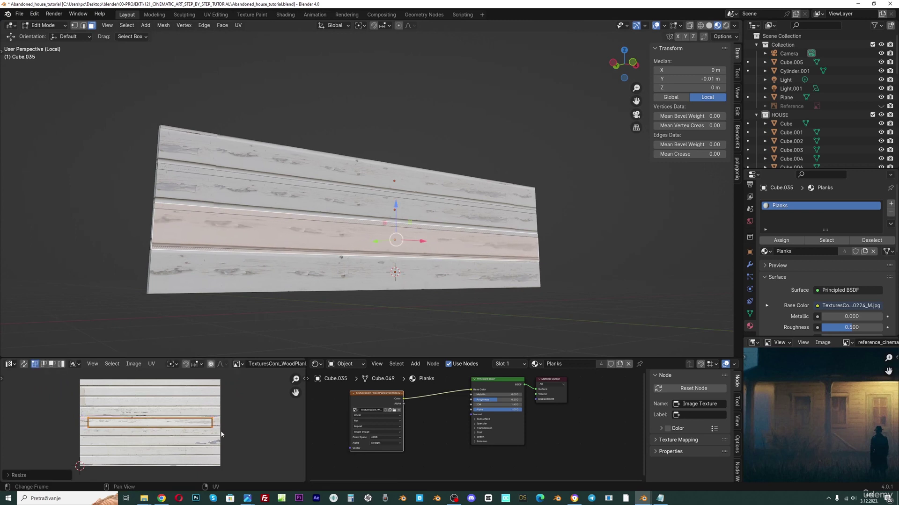
{"action": "key", "text": "g"}
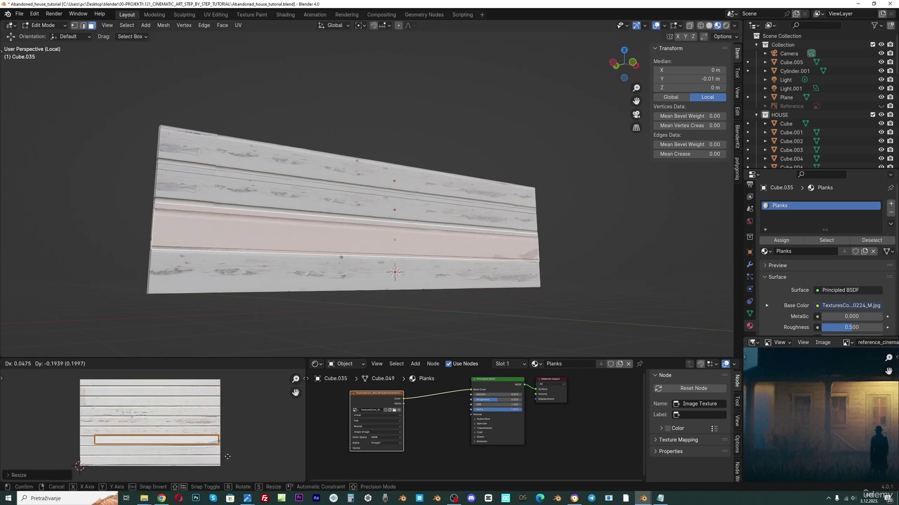
{"action": "left_click", "coordinate": [228, 458]}
Select the front face of the third plank from below, move its UVs onto an upper texture board, and scale them to the texture's width.
{"action": "left_click", "coordinate": [211, 195]}
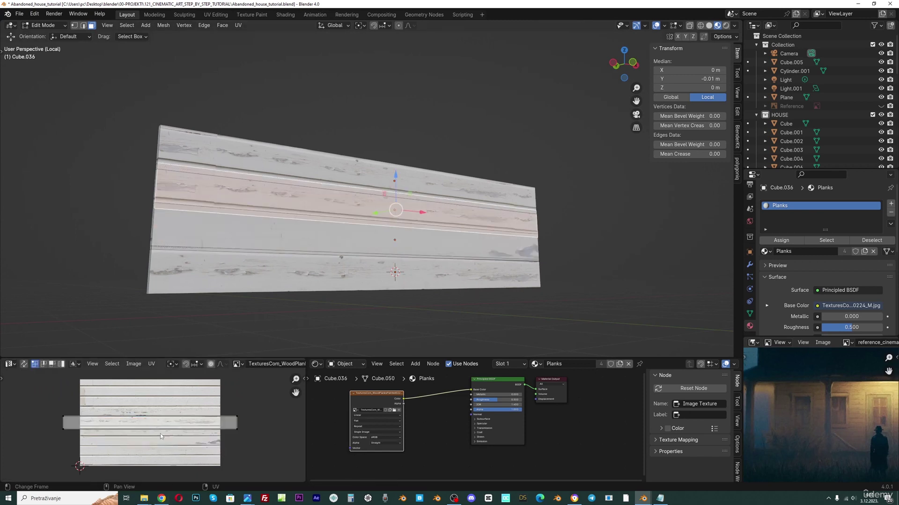
{"action": "scroll", "coordinate": [160, 434], "scroll_direction": "up", "scroll_amount": 1}
{"action": "key", "text": "a"}
{"action": "key", "text": "g"}
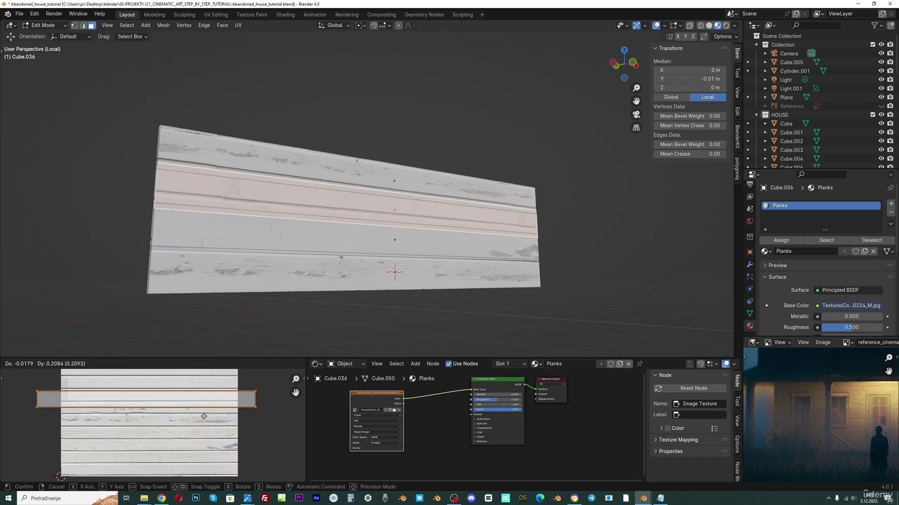
{"action": "left_click", "coordinate": [204, 410]}
{"action": "key", "text": "s"}
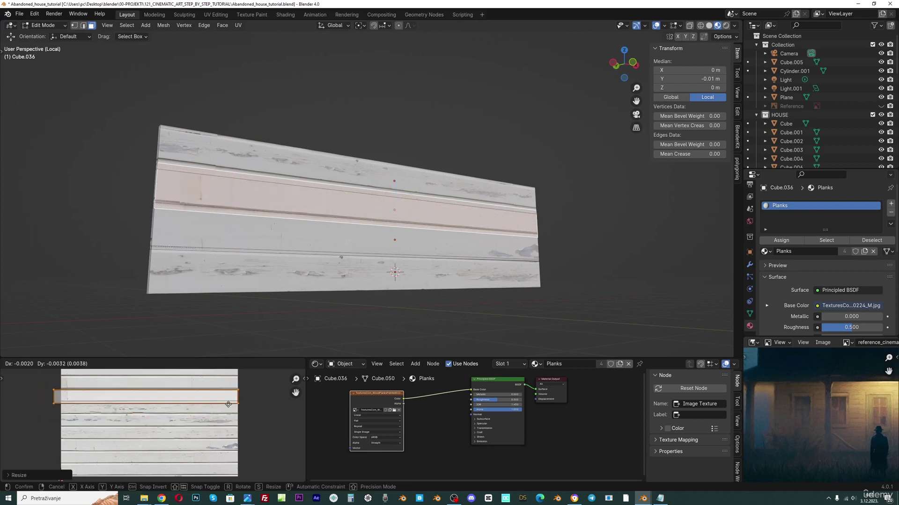
{"action": "left_click", "coordinate": [229, 403]}
{"action": "key", "text": "g"}
{"action": "left_click", "coordinate": [237, 402]}
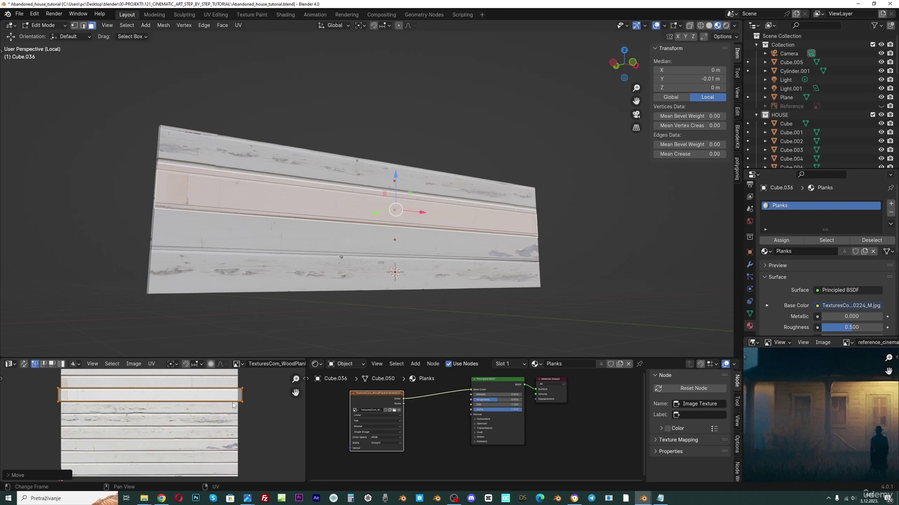
{"action": "key", "text": "s"}
{"action": "left_click", "coordinate": [260, 397]}
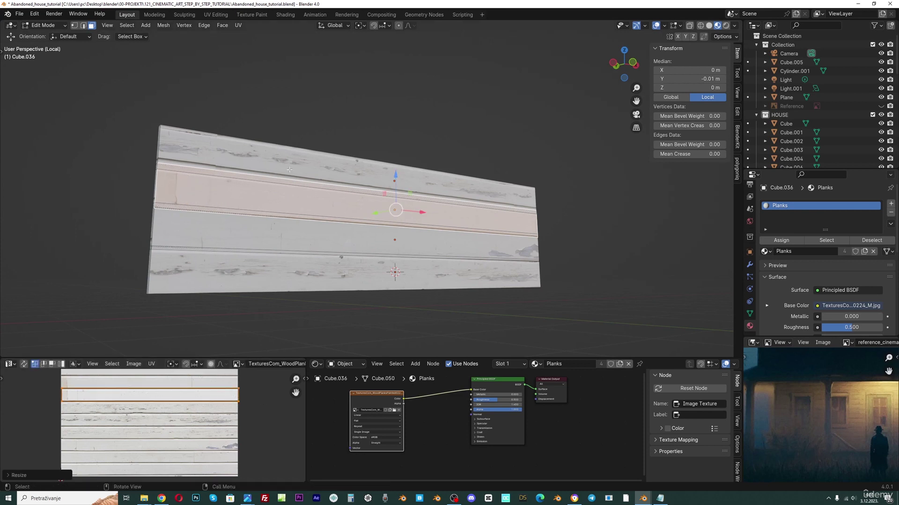
Select the uppermost plank's front face, move its UVs onto a lower texture board, and scale them down to fit that board.
{"action": "left_click", "coordinate": [167, 415]}
{"action": "middle_click_drag", "start_coordinate": [167, 416], "coordinate": [168, 435]}
{"action": "key", "text": "a"}
{"action": "key", "text": "s"}
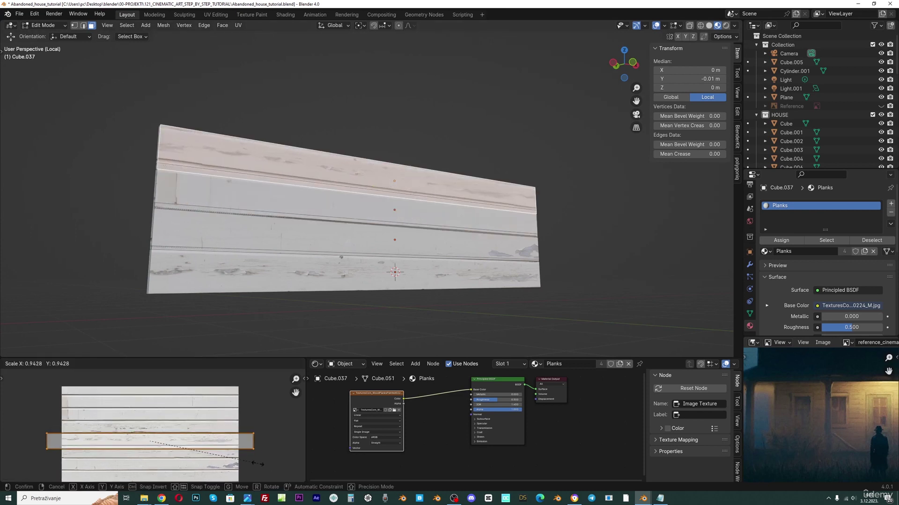
{"action": "left_click", "coordinate": [249, 463]}
{"action": "key", "text": "g"}
{"action": "left_click", "coordinate": [251, 474]}
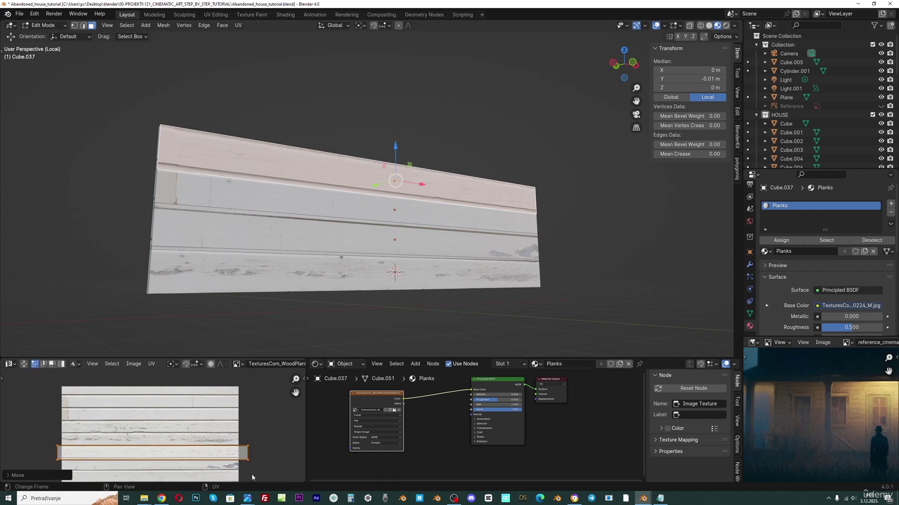
{"action": "left_click", "coordinate": [276, 268]}
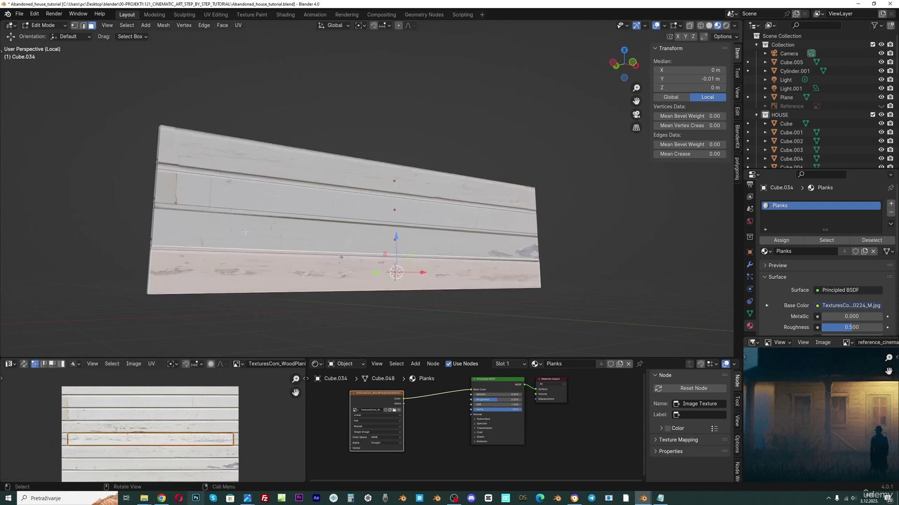
{"action": "left_click", "coordinate": [234, 164]}
{"action": "key", "text": "s"}
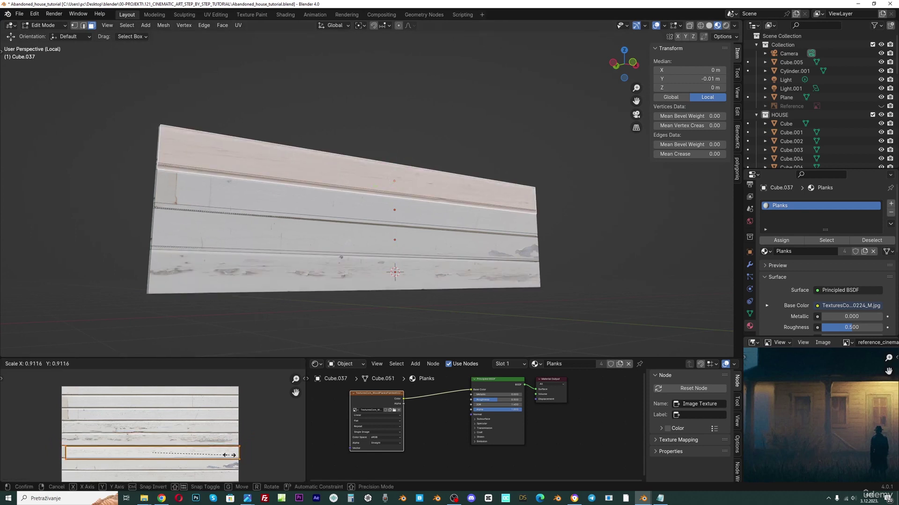
{"action": "left_click", "coordinate": [187, 451]}
Return to Object Mode and select all four planks from the uppermost to the lowest.
{"action": "middle_click_drag", "start_coordinate": [323, 190], "coordinate": [352, 203]}
{"action": "left_click", "coordinate": [44, 24]}
{"action": "left_click", "coordinate": [37, 31]}
{"action": "scroll", "coordinate": [396, 179], "scroll_direction": "up", "scroll_amount": 2}
{"action": "left_click", "coordinate": [343, 189]}
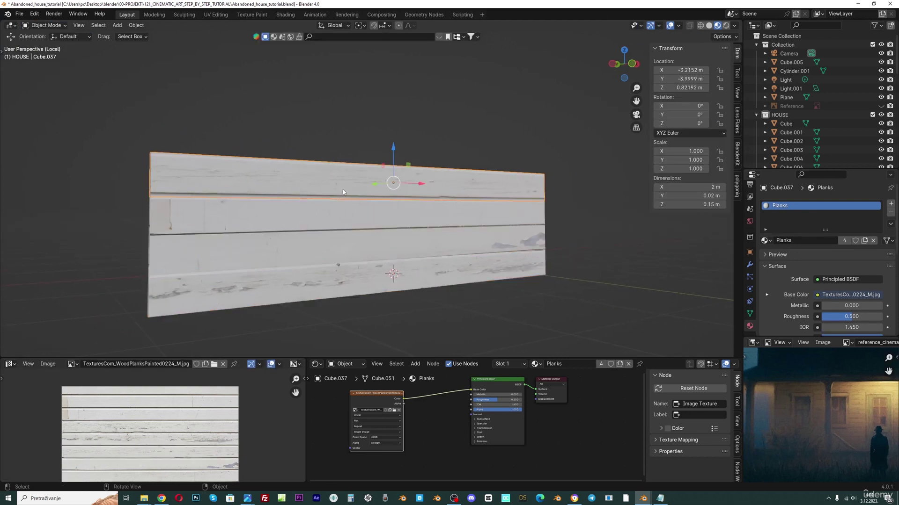
{"action": "left_click", "coordinate": [344, 213], "text": "shift"}
{"action": "left_click", "coordinate": [347, 246], "text": "shift"}
{"action": "left_click", "coordinate": [352, 274], "text": "shift"}
Set the pivot point to Individual Origins and rotate the four planks about -9.9° around the X axis.
{"action": "middle_click_drag", "start_coordinate": [352, 274], "coordinate": [432, 132]}
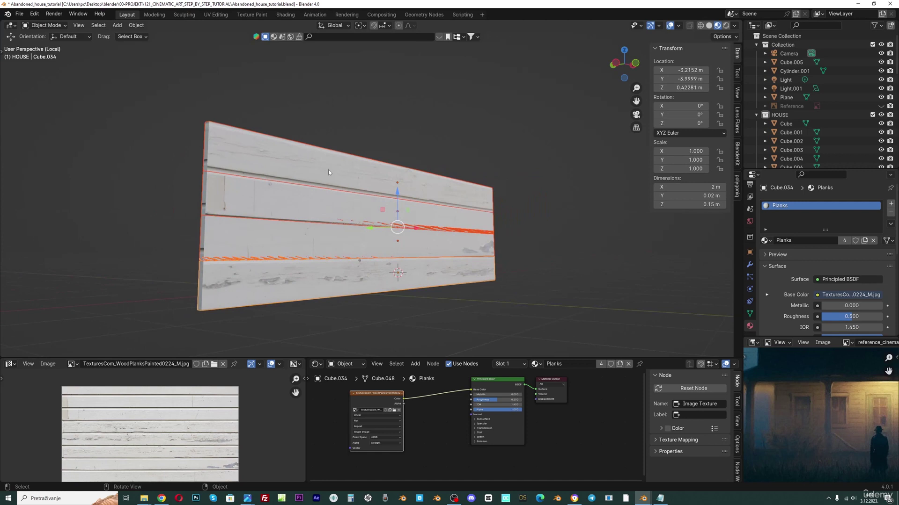
{"action": "middle_click_drag", "start_coordinate": [331, 195], "coordinate": [396, 45]}
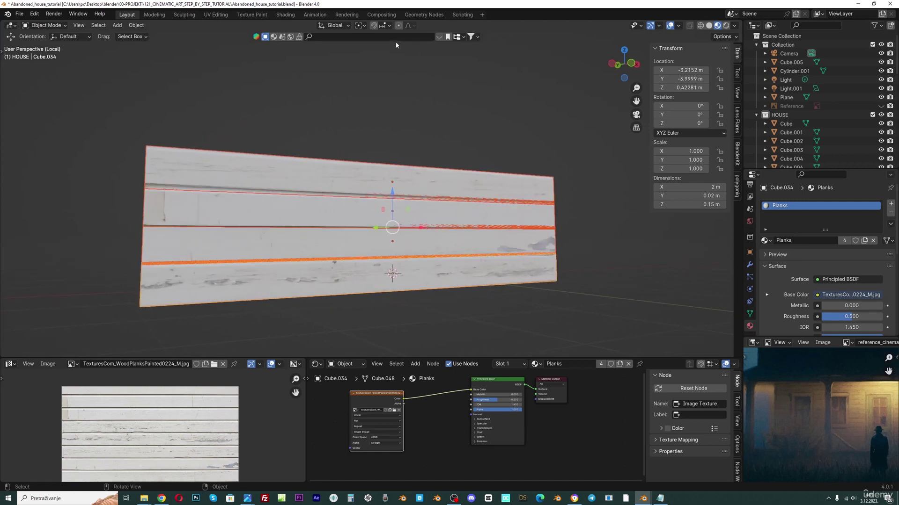
{"action": "left_click", "coordinate": [365, 27]}
{"action": "left_click", "coordinate": [382, 67]}
{"action": "middle_click_drag", "start_coordinate": [452, 237], "coordinate": [528, 218]}
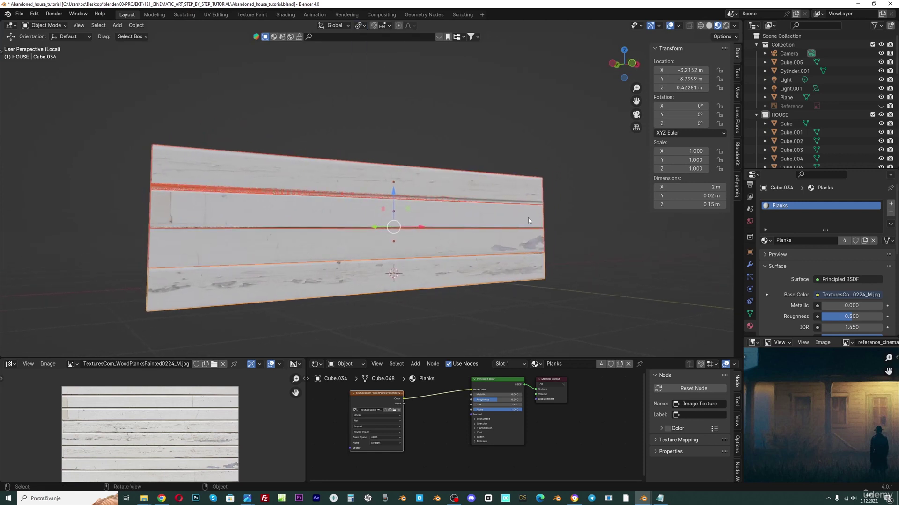
{"action": "middle_click_drag", "start_coordinate": [496, 184], "coordinate": [518, 243]}
{"action": "key", "text": "r"}
{"action": "key", "text": "x"}
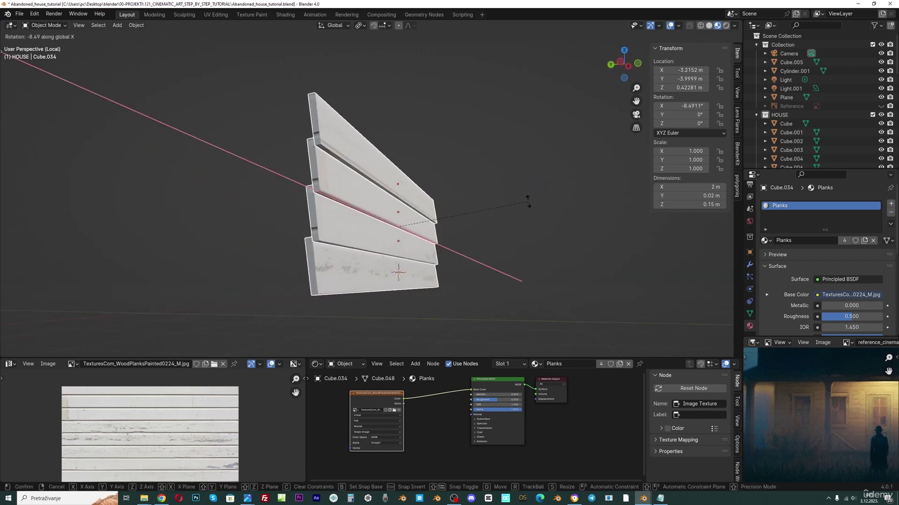
{"action": "left_click", "coordinate": [452, 227]}
{"action": "middle_click_drag", "start_coordinate": [452, 228], "coordinate": [511, 178]}
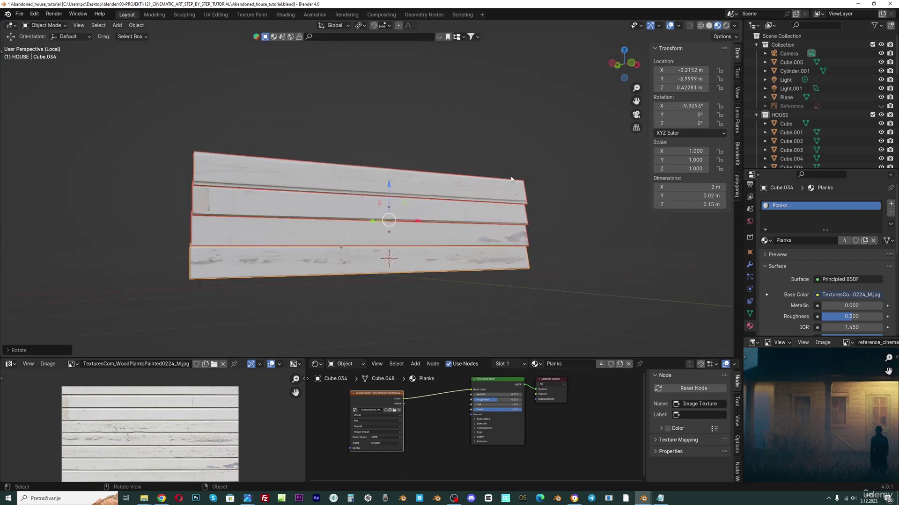
Enter Edit Mode on the planks and add two evenly spaced vertical loop cuts across the lowest plank.
{"action": "key", "text": "Tab"}
{"action": "middle_click_drag", "start_coordinate": [428, 278], "coordinate": [445, 283]}
{"action": "left_click", "coordinate": [448, 297]}
{"action": "left_click_drag", "start_coordinate": [636, 101], "coordinate": [657, 94]}
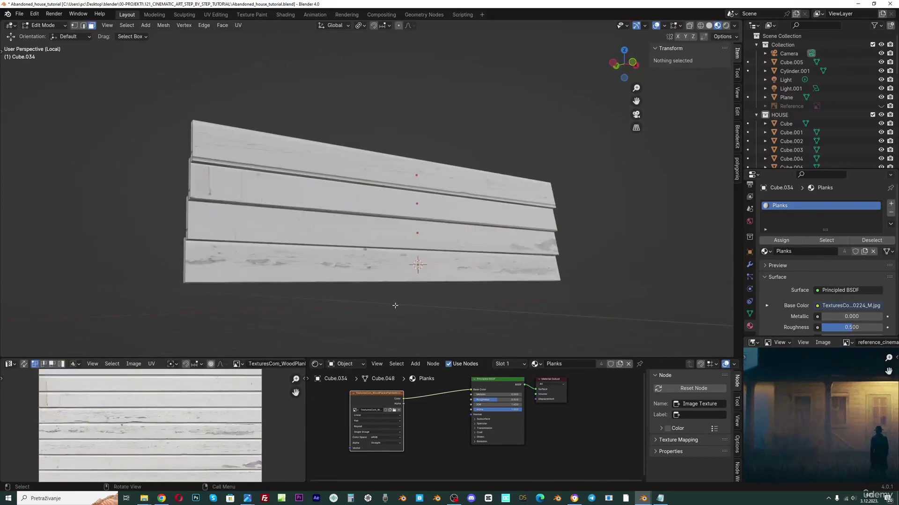
{"action": "key", "text": "ctrl+r"}
{"action": "scroll", "coordinate": [384, 269], "scroll_direction": "up", "scroll_amount": 1}
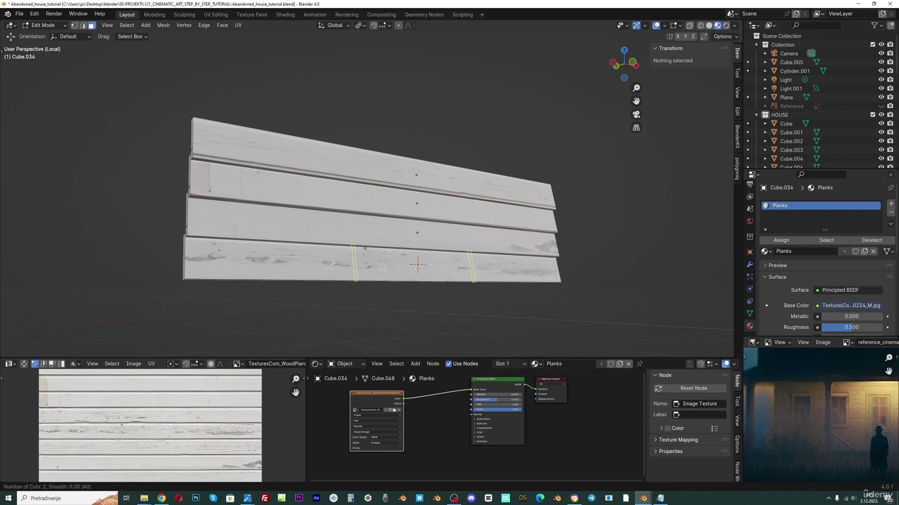
{"action": "left_click", "coordinate": [384, 269]}
{"action": "right_click", "coordinate": [385, 270]}
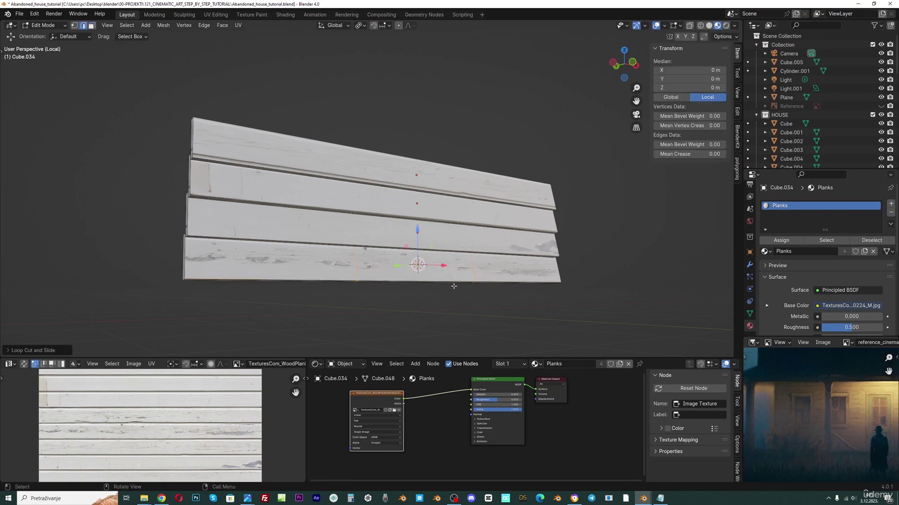
Bevel the lowest plank's two loop cuts to about 0.006 m and extrude the resulting strips inward along their normals to form grooves.
{"action": "scroll", "coordinate": [456, 288], "scroll_direction": "up", "scroll_amount": 2}
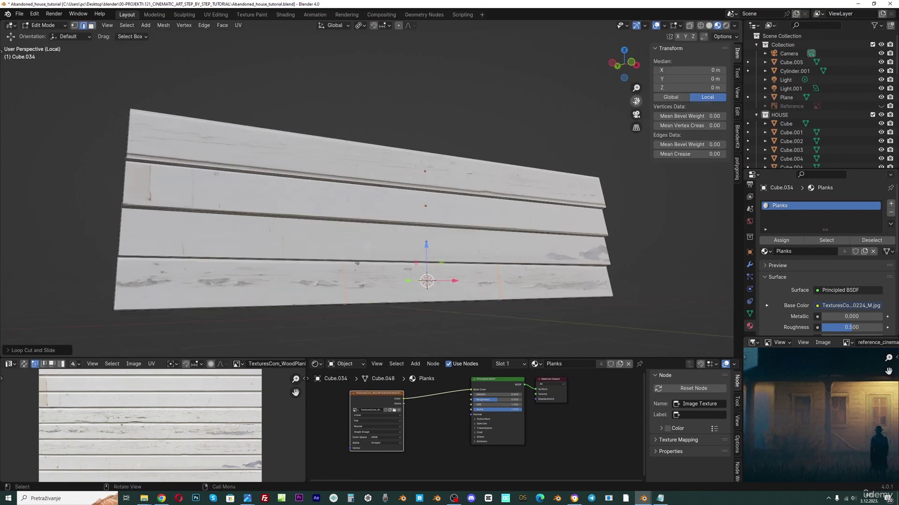
{"action": "left_click_drag", "start_coordinate": [636, 101], "coordinate": [618, 74]}
{"action": "key", "text": "ctrl+b"}
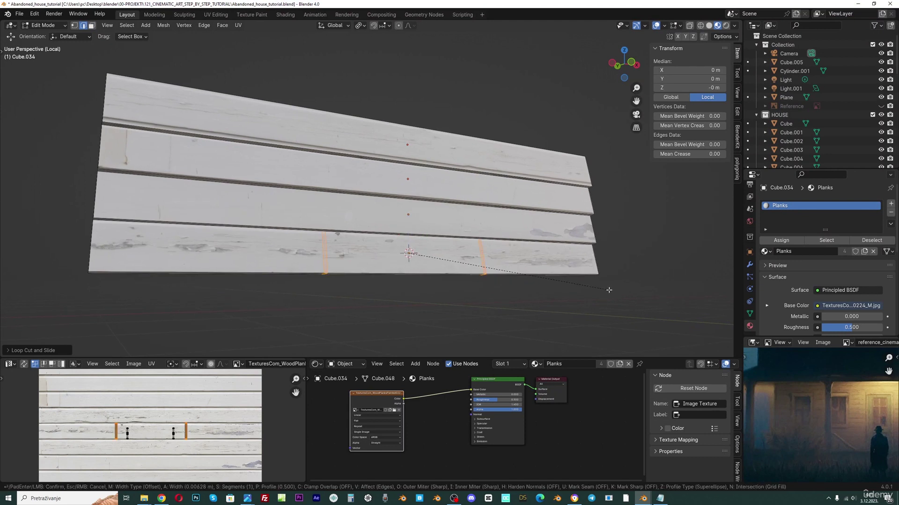
{"action": "left_click", "coordinate": [608, 291]}
{"action": "key", "text": "alt+e"}
{"action": "left_click", "coordinate": [609, 290]}
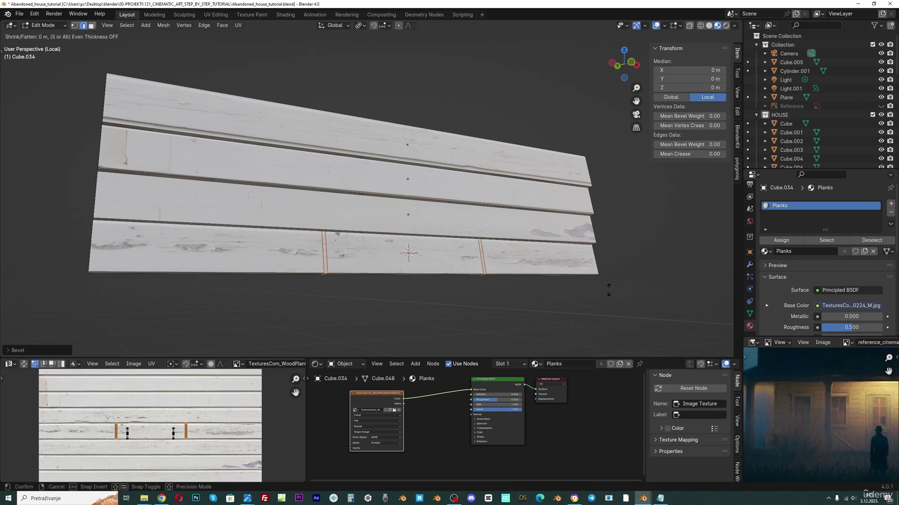
{"action": "left_click", "coordinate": [563, 303]}
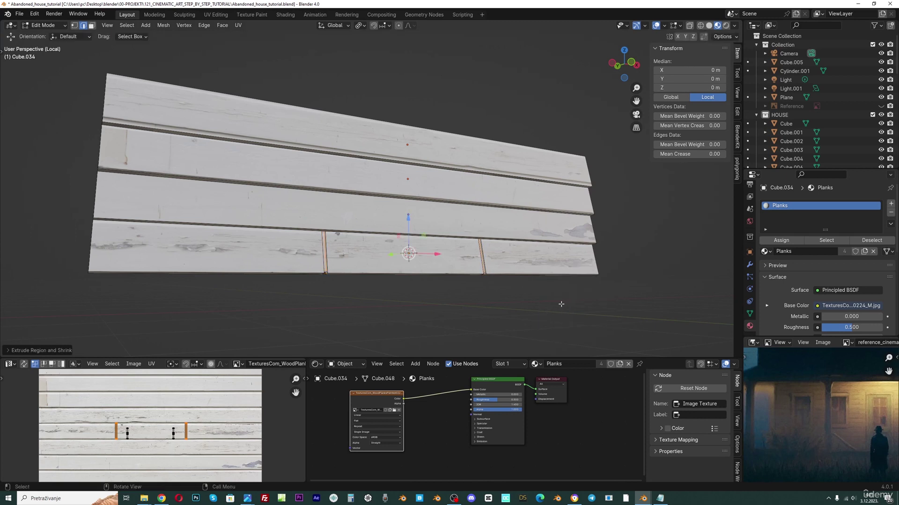
Bevel the outer edges of both grooves on the lowest plank by about 0.006 m and return to Object Mode.
{"action": "scroll", "coordinate": [304, 266], "scroll_direction": "up", "scroll_amount": 2}
{"action": "left_click", "coordinate": [311, 265]}
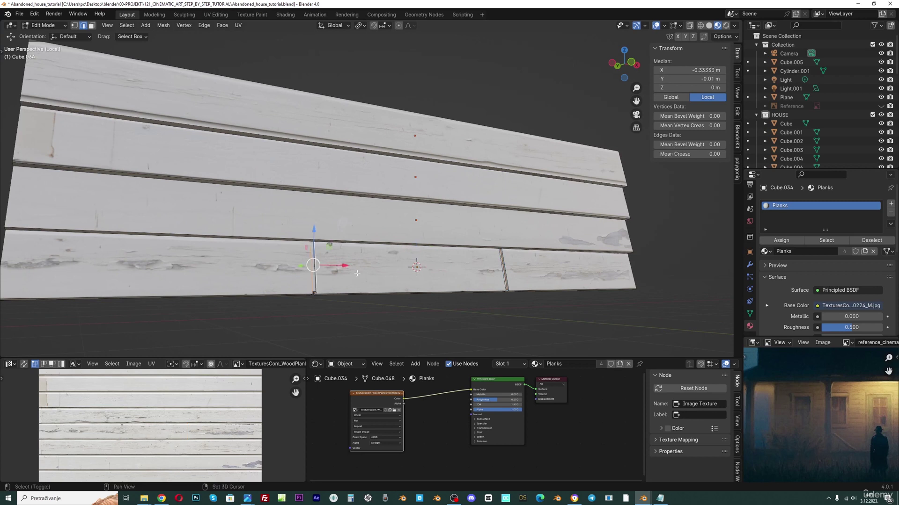
{"action": "left_click", "coordinate": [501, 267], "text": "shift"}
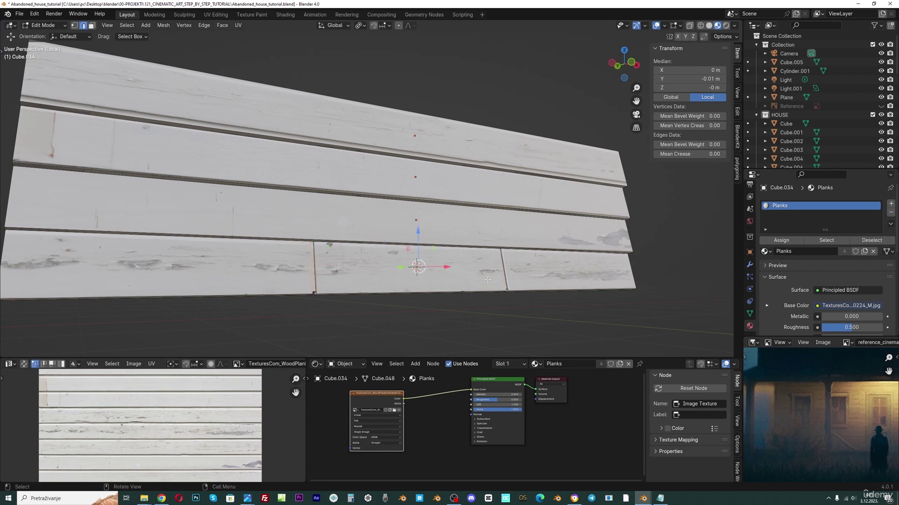
{"action": "key", "text": "ctrl+b"}
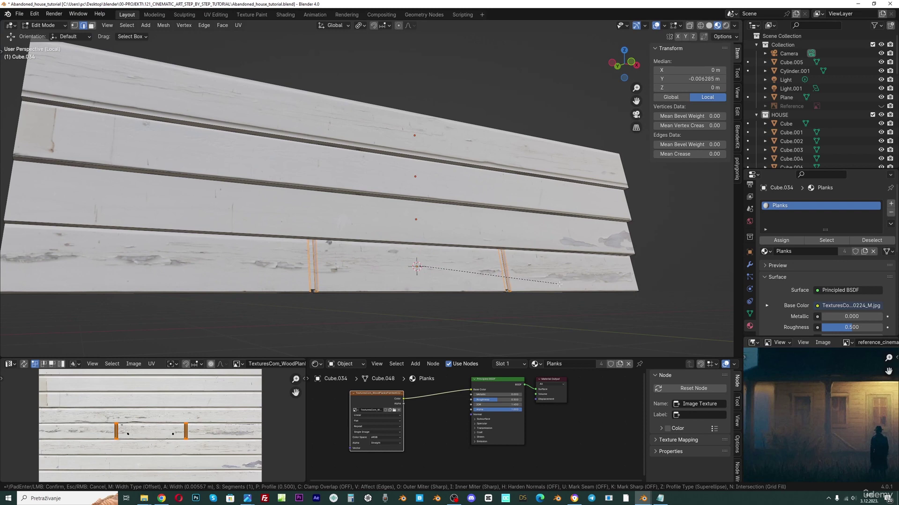
{"action": "left_click", "coordinate": [559, 284]}
{"action": "scroll", "coordinate": [505, 127], "scroll_direction": "down", "scroll_amount": 3}
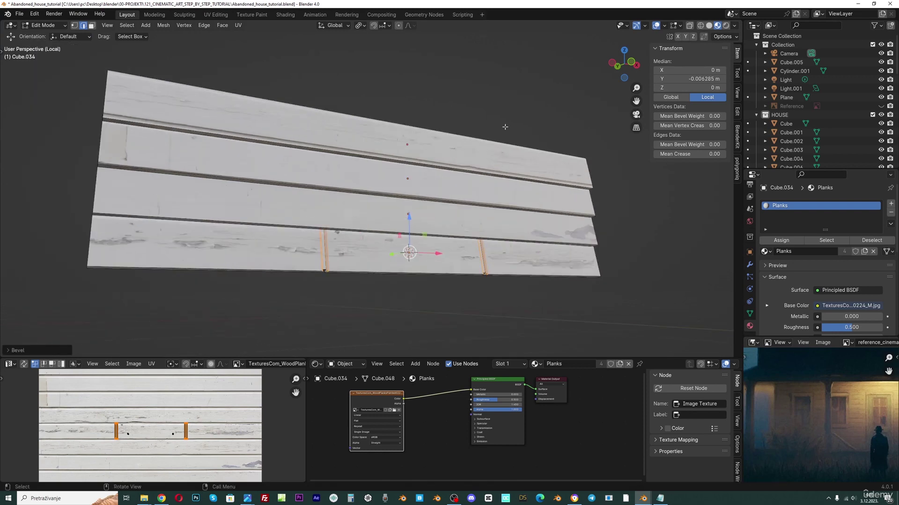
{"action": "key", "text": "Tab"}
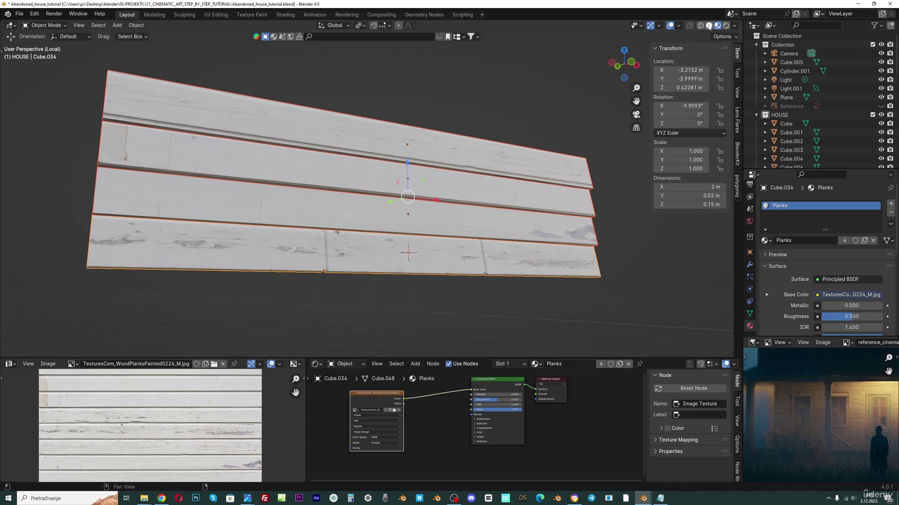
{"action": "left_click", "coordinate": [709, 26]}
{"action": "mouse_move", "coordinate": [458, 220]}
{"action": "middle_mouse_down"}
{"action": "mouse_move", "coordinate": [463, 215]}
{"action": "mouse_move", "coordinate": [441, 216]}
{"action": "mouse_move", "coordinate": [476, 212]}
{"action": "mouse_move", "coordinate": [464, 218]}
{"action": "middle_mouse_up"}
{"action": "left_click", "coordinate": [717, 25]}
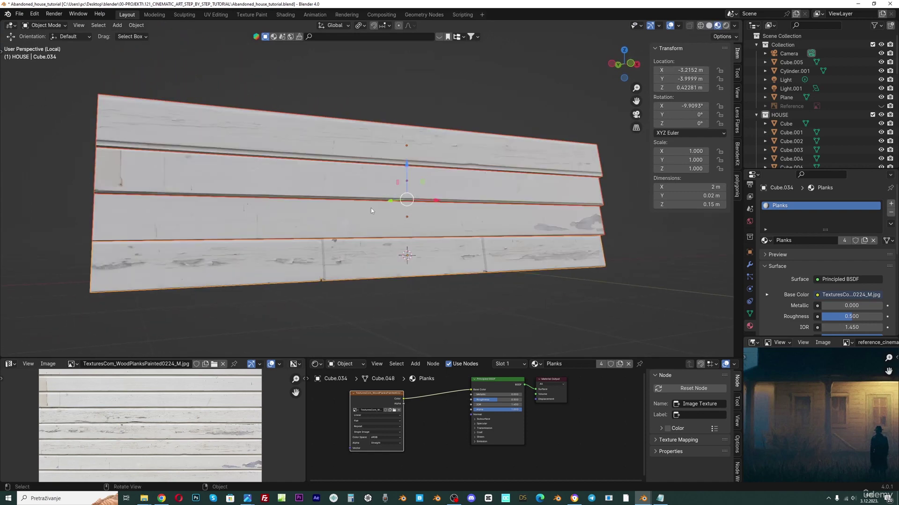
Add a centred vertical loop cut to the second-lowest plank in Edit Mode and bevel it to about 0.009 m with two segments.
{"action": "left_click", "coordinate": [371, 210]}
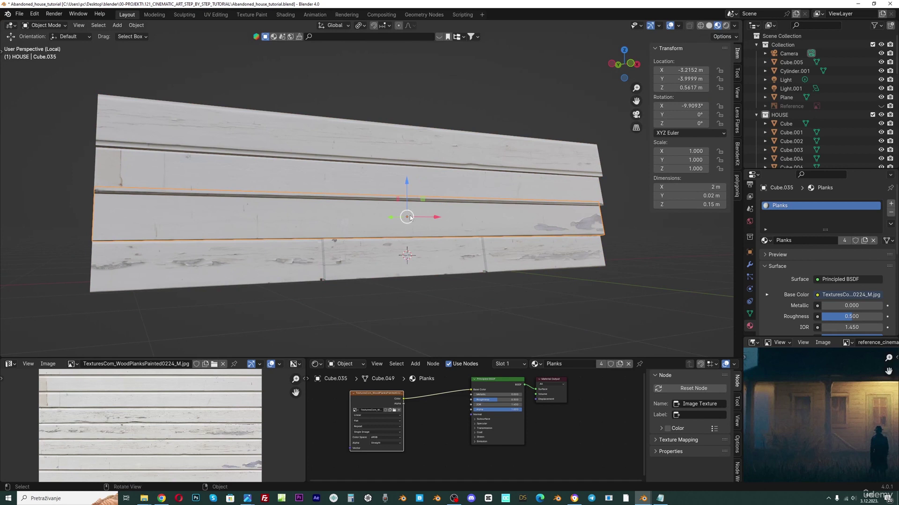
{"action": "key", "text": "Tab"}
{"action": "key", "text": "ctrl+e"}
{"action": "key", "text": "Escape"}
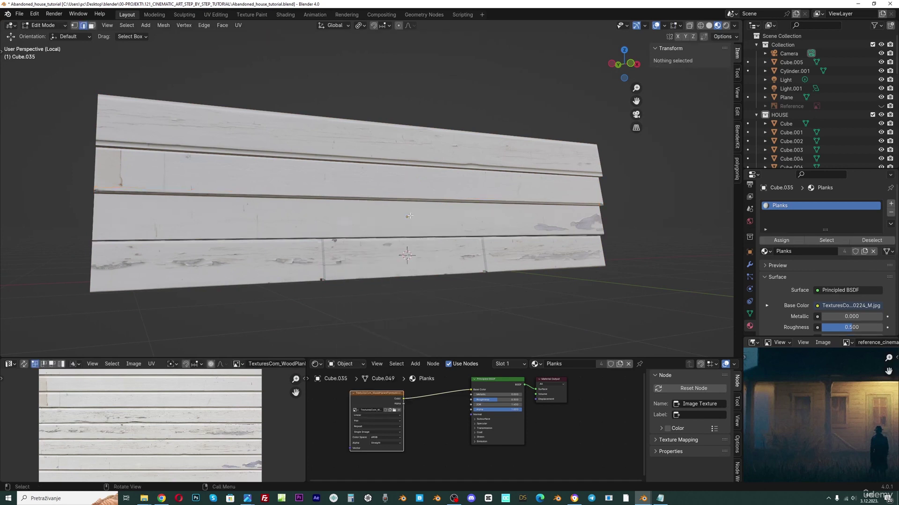
{"action": "key", "text": "ctrl+r"}
{"action": "left_click", "coordinate": [407, 216]}
{"action": "right_click", "coordinate": [407, 217]}
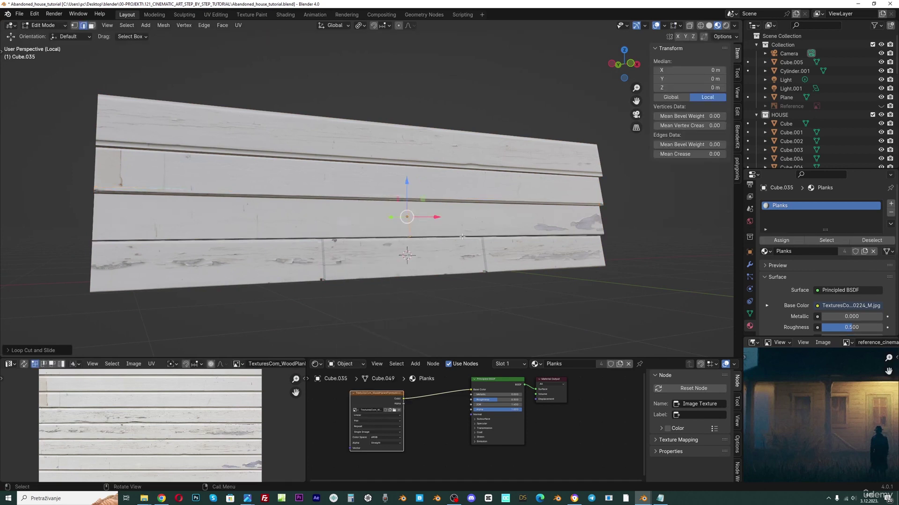
{"action": "scroll", "coordinate": [462, 237], "scroll_direction": "up", "scroll_amount": 2}
{"action": "key", "text": "ctrl+b"}
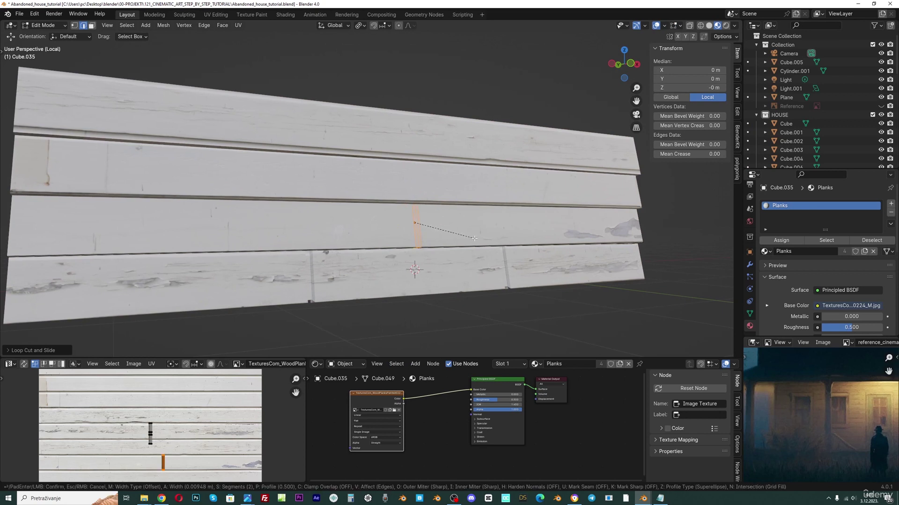
{"action": "left_click", "coordinate": [474, 238]}
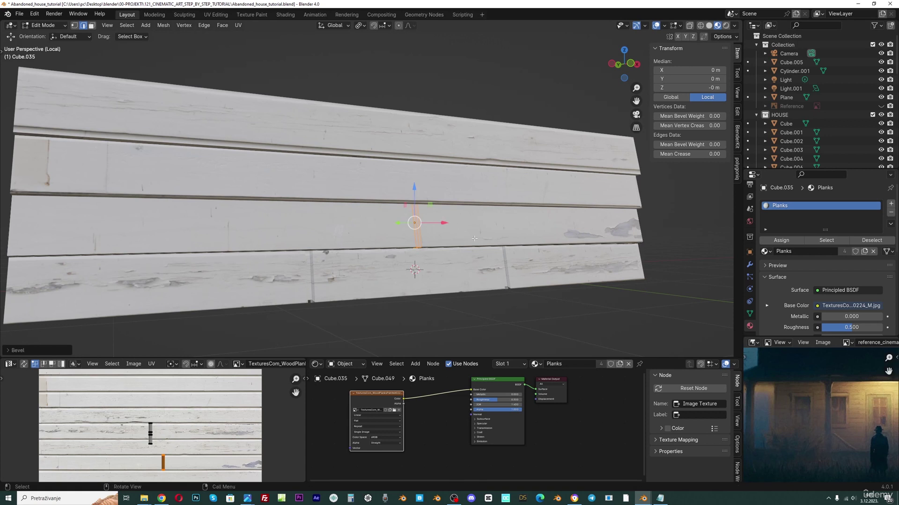
Reduce the selection to the middle of the second-lowest plank's bevelled strip and push it inward about 0.01 m along Y to form a groove.
{"action": "key", "text": "ctrl+KP_Subtract"}
{"action": "scroll", "coordinate": [440, 260], "scroll_direction": "up", "scroll_amount": 2}
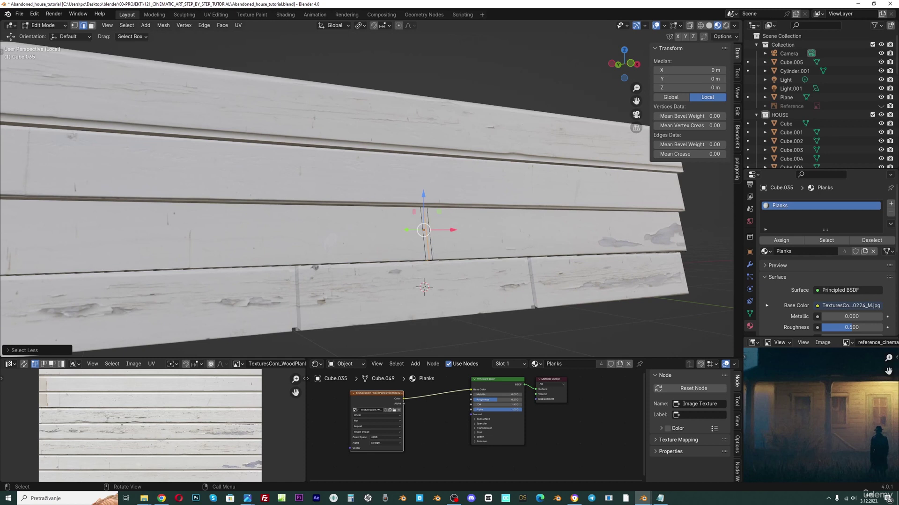
{"action": "key", "text": "s"}
{"action": "left_click", "coordinate": [521, 244]}
{"action": "key", "text": "g"}
{"action": "key", "text": "y"}
{"action": "left_click", "coordinate": [424, 243]}
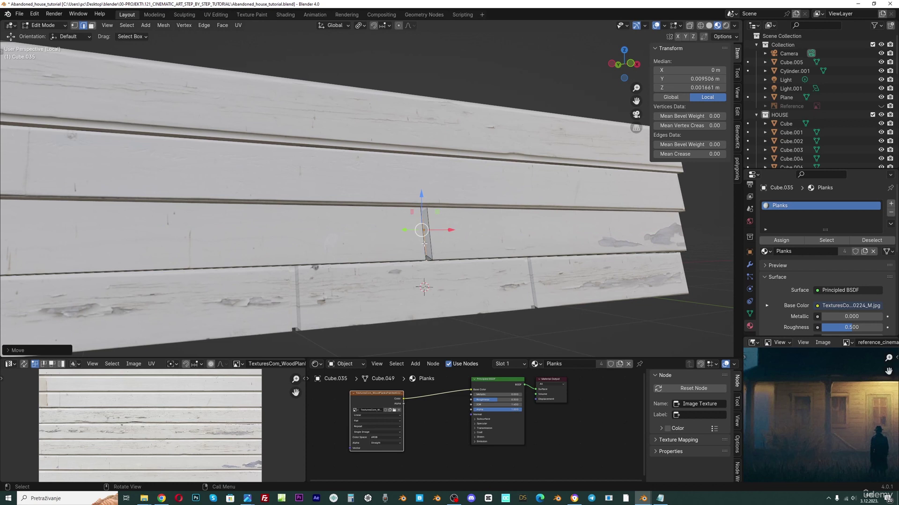
{"action": "key", "text": "ctrl+KP_Add"}
Bevel the uppermost plank's two vertical loop cuts to about 0.016 m and extrude the strips inward along their normals to form grooves.
{"action": "key", "text": "ctrl+b"}
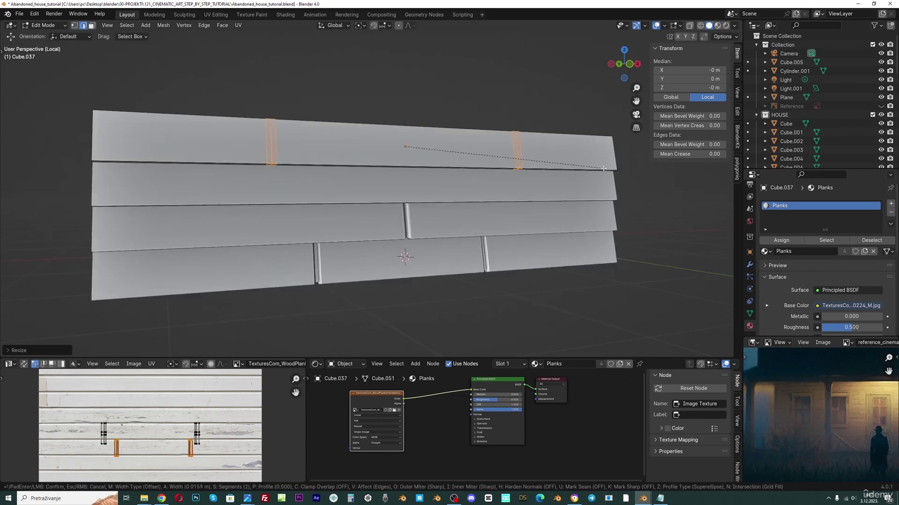
{"action": "left_click", "coordinate": [602, 168]}
{"action": "key", "text": "alt+e"}
{"action": "left_click", "coordinate": [602, 168]}
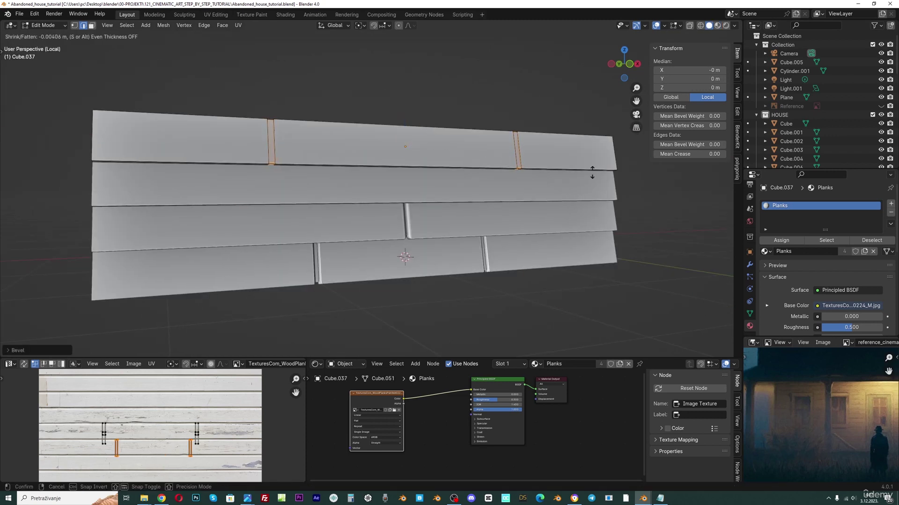
{"action": "left_click", "coordinate": [584, 180]}
Bevel the outer edges of both grooves on the uppermost plank by about 0.011 m and return to Object Mode.
{"action": "left_click", "coordinate": [272, 147], "text": "shift"}
{"action": "left_click", "coordinate": [274, 146], "text": "shift"}
{"action": "left_click", "coordinate": [268, 146]}
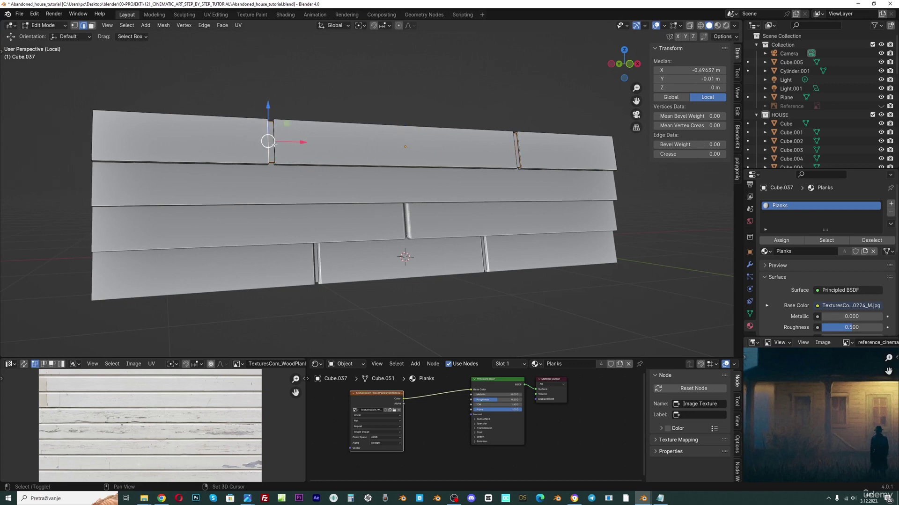
{"action": "left_click", "coordinate": [274, 146], "text": "shift"}
{"action": "left_click", "coordinate": [517, 147], "text": "shift"}
{"action": "key", "text": "ctrl+b"}
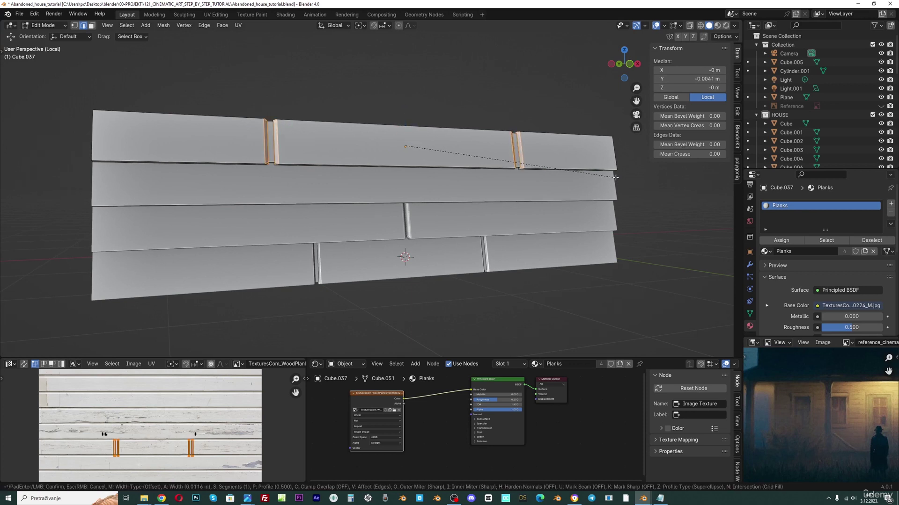
{"action": "left_click", "coordinate": [615, 177]}
{"action": "left_click", "coordinate": [44, 26]}
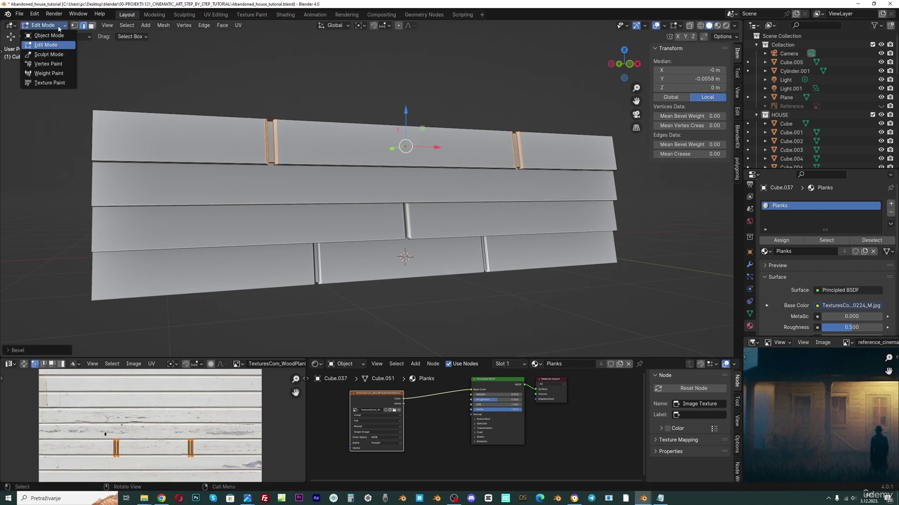
{"action": "left_click", "coordinate": [42, 35]}
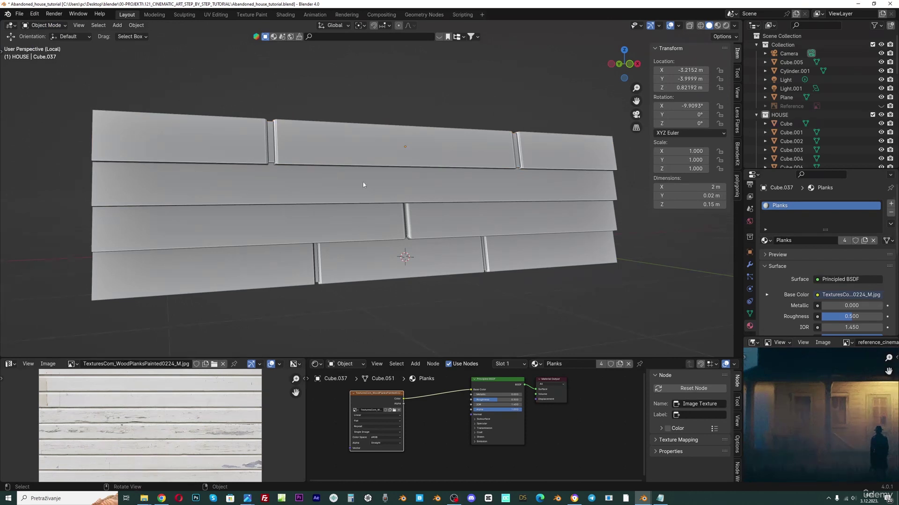
Duplicate all four planks and place the copies about 2.46 m away along the X axis.
{"action": "scroll", "coordinate": [799, 421], "scroll_direction": "up", "scroll_amount": 2}
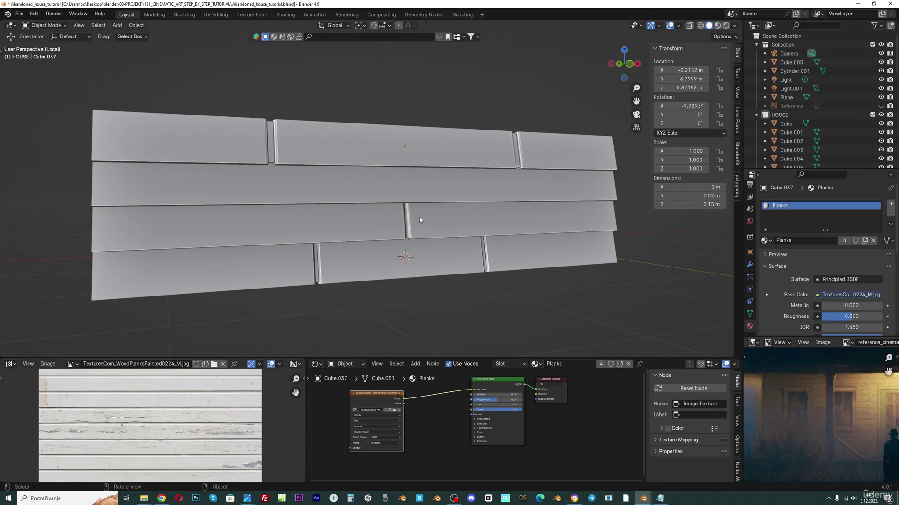
{"action": "scroll", "coordinate": [421, 219], "scroll_direction": "down", "scroll_amount": 5}
{"action": "key", "text": "a"}
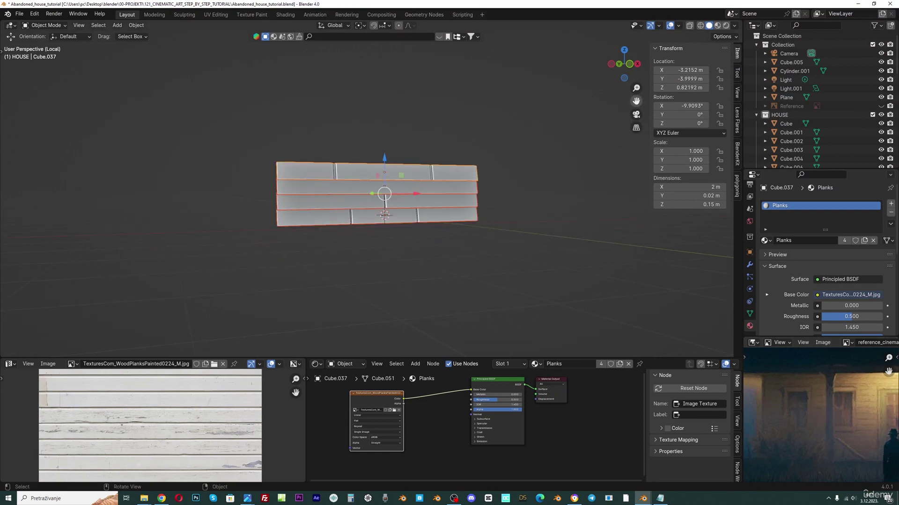
{"action": "left_click_drag", "start_coordinate": [636, 101], "coordinate": [594, 113]}
{"action": "key", "text": "shift+d"}
{"action": "key", "text": "x"}
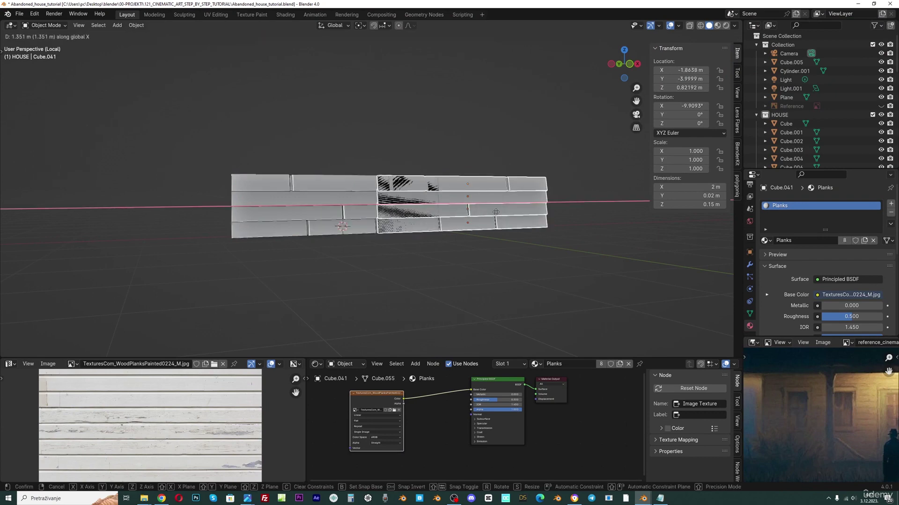
{"action": "left_click", "coordinate": [560, 210]}
Enter Edit Mode on the duplicated planks in front view, with Material Preview shading and X-Ray on, and select their right ends.
{"action": "middle_click_drag", "start_coordinate": [529, 230], "coordinate": [506, 230]}
{"action": "left_click_drag", "start_coordinate": [636, 101], "coordinate": [462, 89]}
{"action": "scroll", "coordinate": [423, 191], "scroll_direction": "up", "scroll_amount": 1}
{"action": "key", "text": "KP_1"}
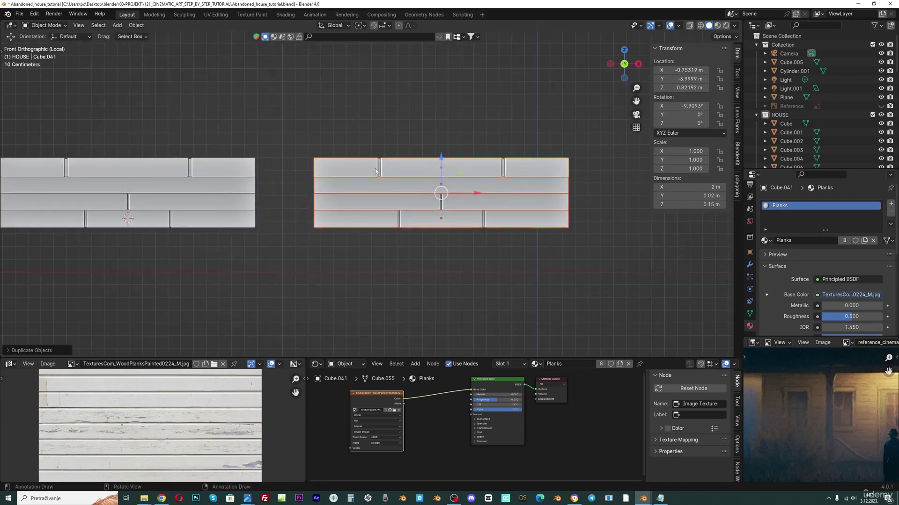
{"action": "scroll", "coordinate": [422, 187], "scroll_direction": "down", "scroll_amount": 1}
{"action": "left_click", "coordinate": [45, 25]}
{"action": "left_click", "coordinate": [48, 45]}
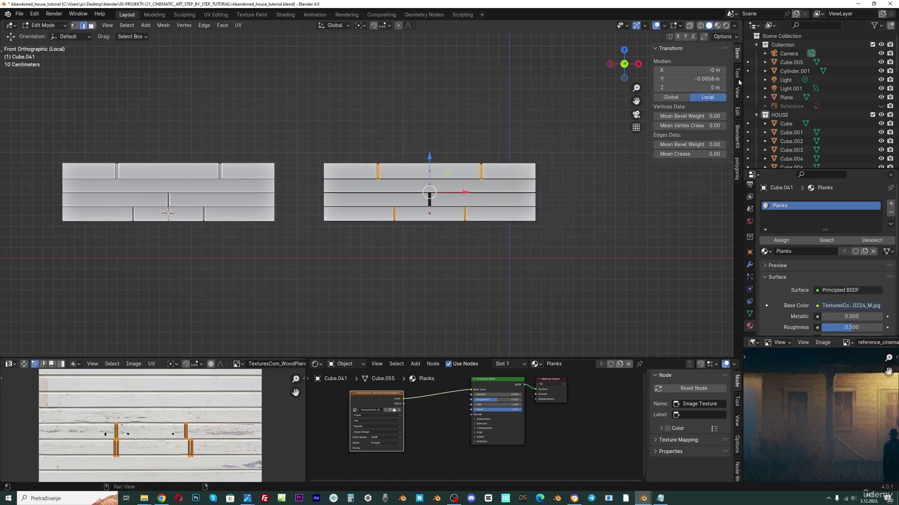
{"action": "left_click", "coordinate": [717, 26]}
{"action": "scroll", "coordinate": [556, 143], "scroll_direction": "up", "scroll_amount": 1}
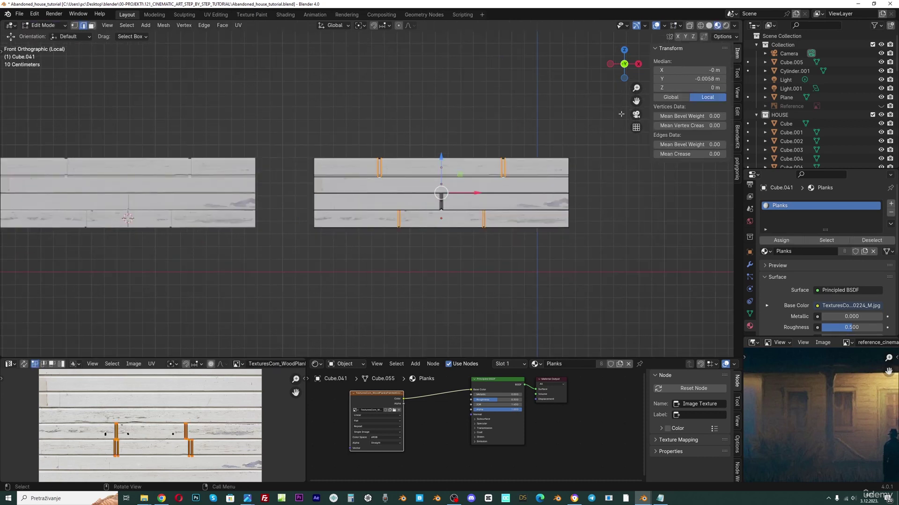
{"action": "middle_click_drag", "start_coordinate": [632, 104], "coordinate": [572, 130], "text": "shift"}
{"action": "scroll", "coordinate": [572, 135], "scroll_direction": "up", "scroll_amount": 1}
{"action": "left_click_drag", "start_coordinate": [581, 307], "coordinate": [507, 144]}
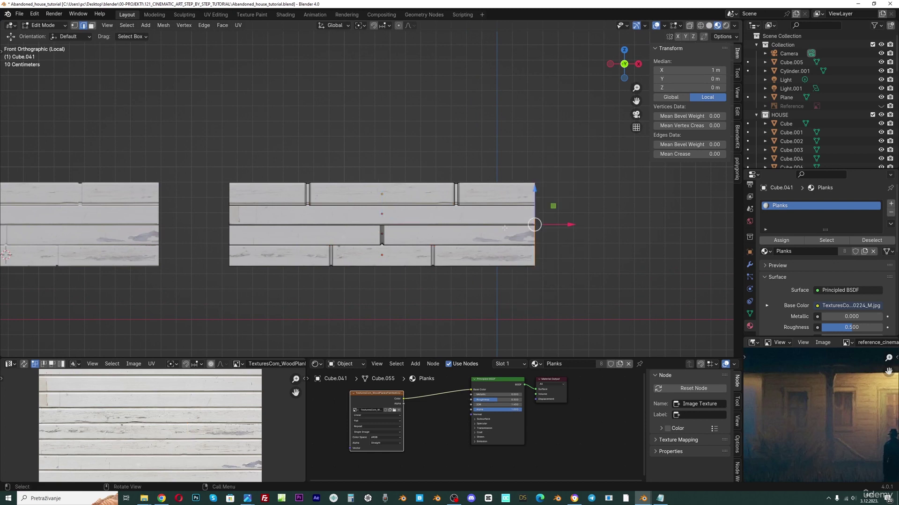
{"action": "left_click", "coordinate": [701, 25]}
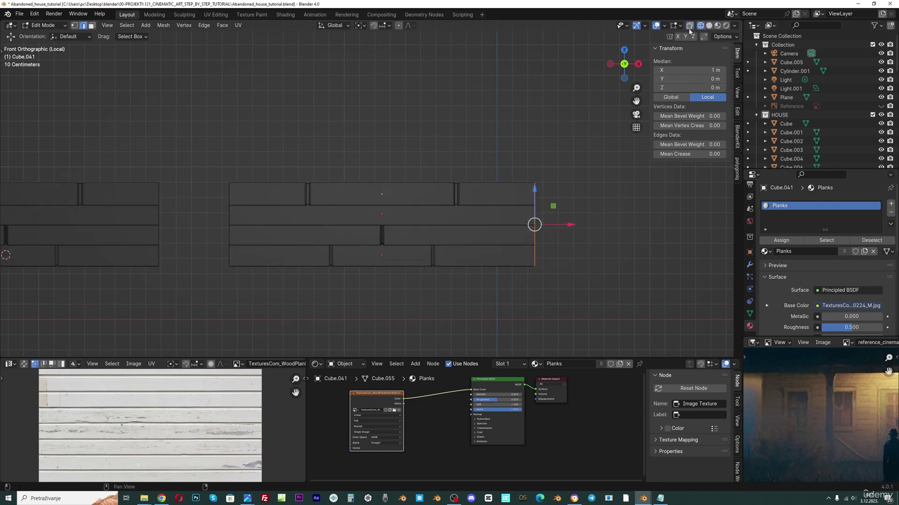
{"action": "left_click", "coordinate": [718, 26]}
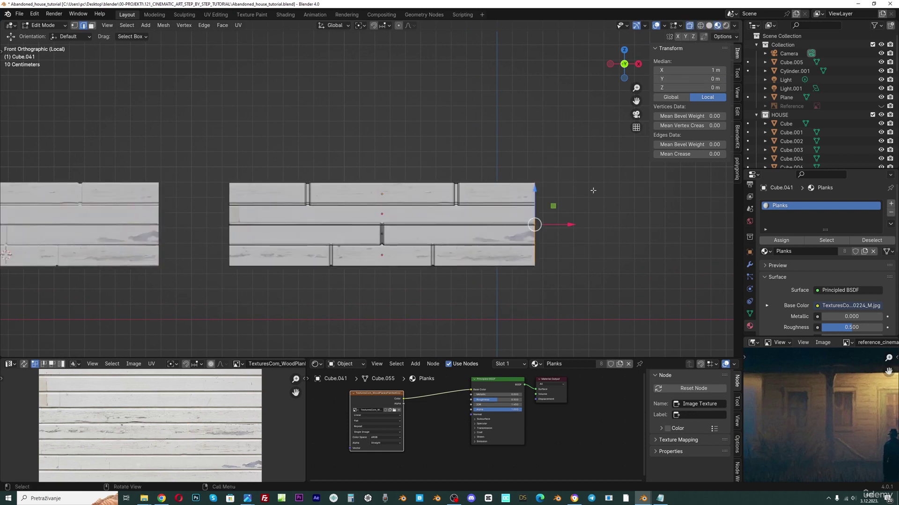
Try to delete the selected right-end geometry of the duplicated planks.
{"action": "key", "text": "x"}
{"action": "left_click", "coordinate": [549, 208]}
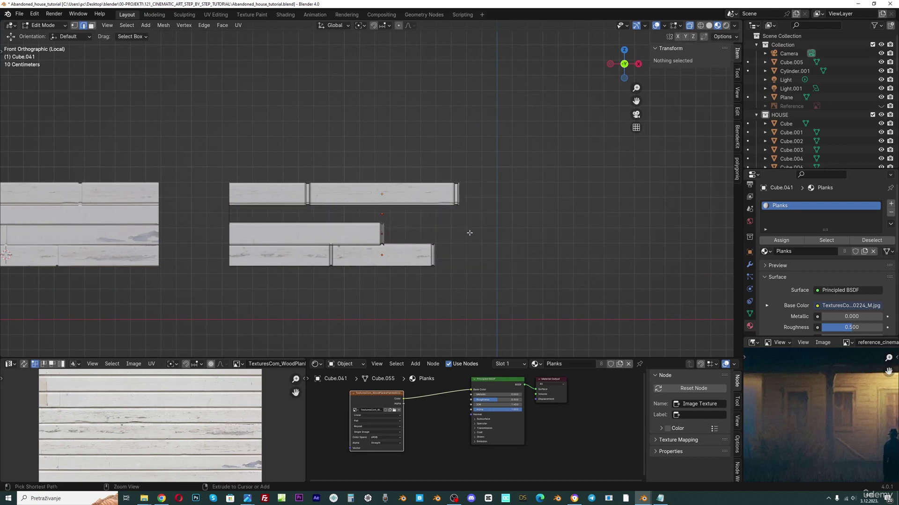
{"action": "key", "text": "ctrl+z"}
Clear the selection and reselect the right ends of all four duplicated planks.
{"action": "scroll", "coordinate": [534, 191], "scroll_direction": "up", "scroll_amount": 1}
{"action": "key", "text": "alt+a"}
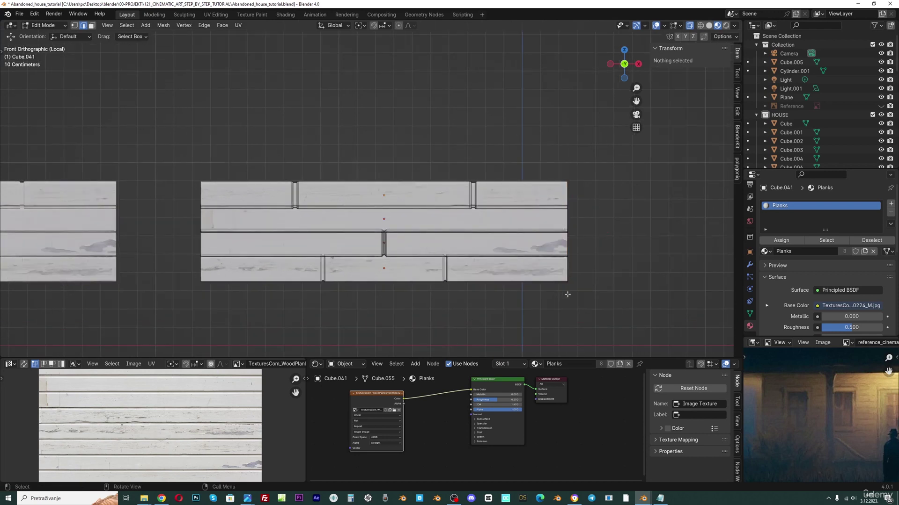
{"action": "left_click_drag", "start_coordinate": [599, 313], "coordinate": [532, 113]}
{"action": "key", "text": "g"}
{"action": "key", "text": "x"}
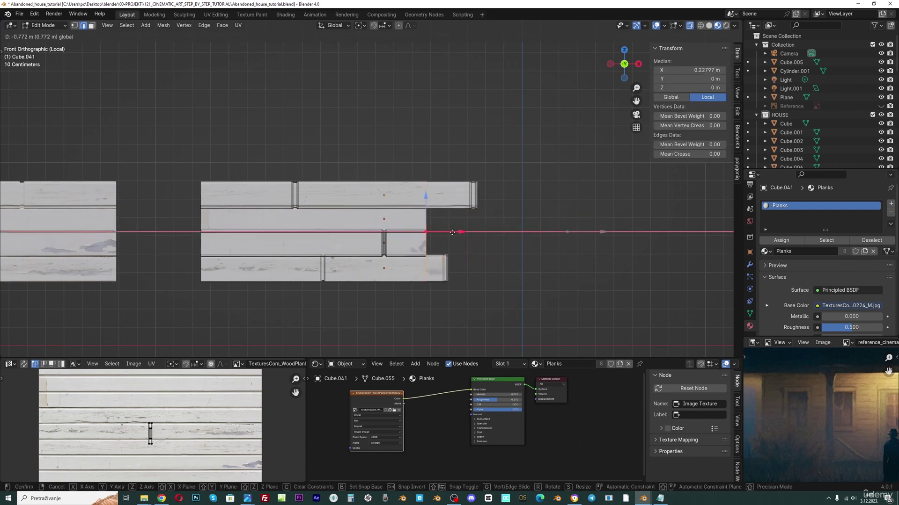
{"action": "key", "text": "Escape"}
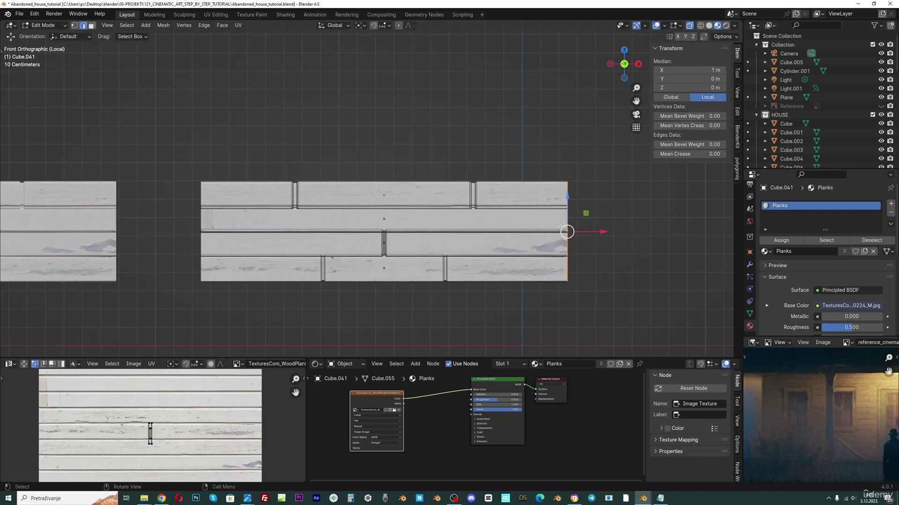
Enable Correct Face Attributes and move the duplicated planks' right ends about 0.25 m inward along X.
{"action": "left_click", "coordinate": [724, 37]}
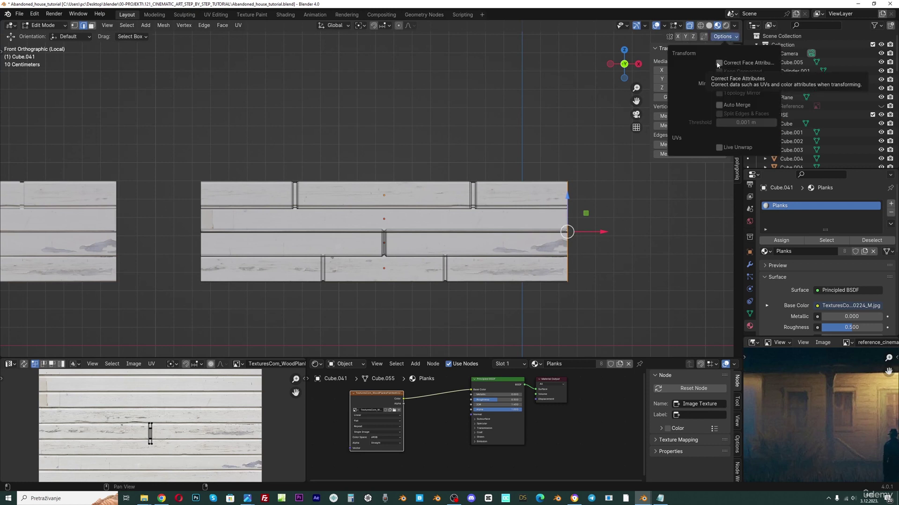
{"action": "left_click_drag", "start_coordinate": [588, 232], "coordinate": [545, 225]}
Box-select the left ends of the duplicated planks and move them inward along X.
{"action": "left_click_drag", "start_coordinate": [195, 168], "coordinate": [220, 295]}
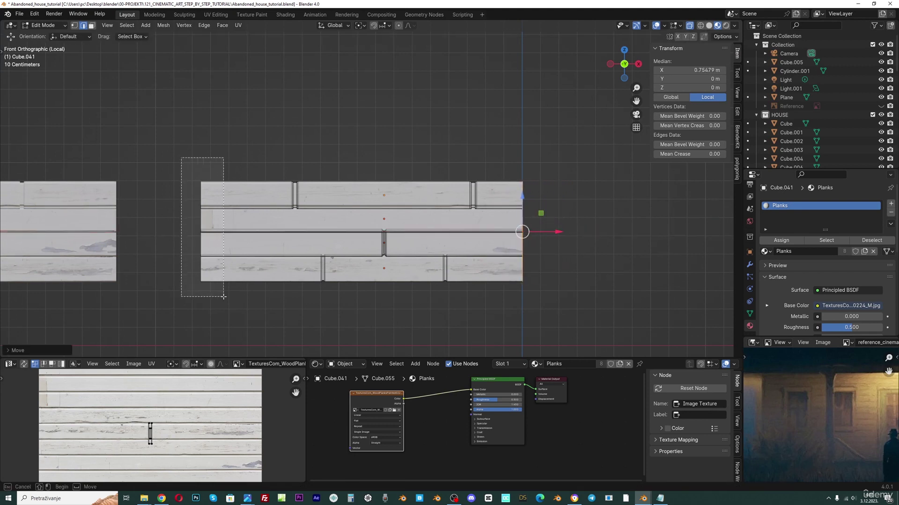
{"action": "scroll", "coordinate": [220, 290], "scroll_direction": "down", "scroll_amount": 2}
{"action": "key", "text": "g"}
{"action": "key", "text": "x"}
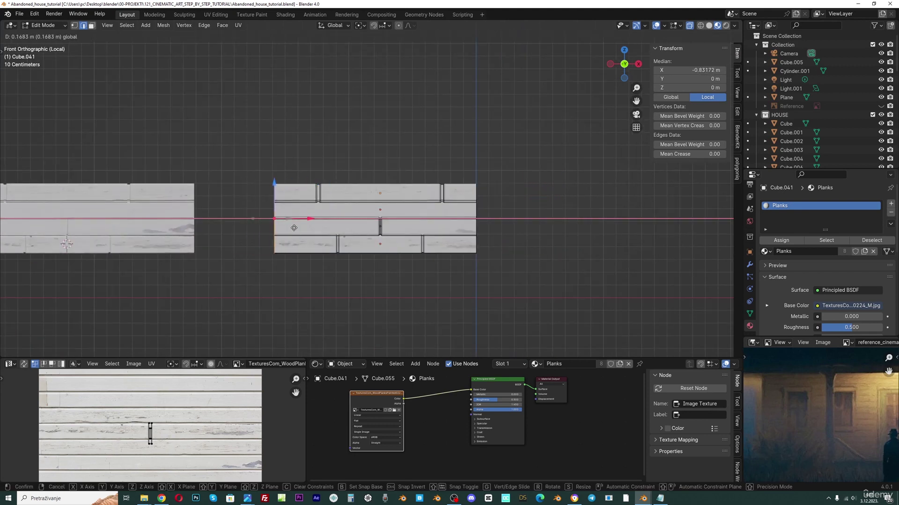
{"action": "left_click", "coordinate": [353, 218]}
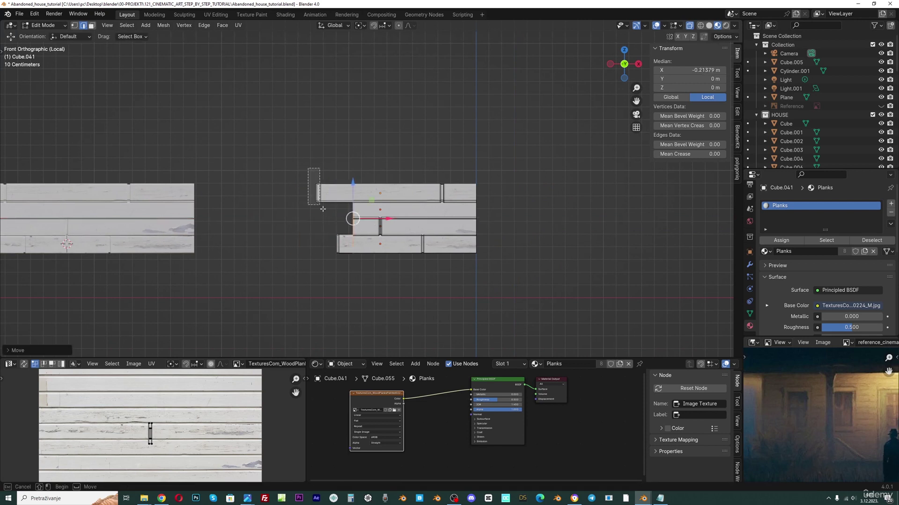
Move the protruding left ends of the top and bottom duplicated planks inward along X to line up with the middle planks.
{"action": "left_click", "coordinate": [317, 193]}
{"action": "key", "text": "g"}
{"action": "key", "text": "x"}
{"action": "left_click", "coordinate": [335, 220]}
{"action": "left_click_drag", "start_coordinate": [328, 224], "coordinate": [348, 275]}
{"action": "key", "text": "g"}
{"action": "key", "text": "x"}
{"action": "left_click", "coordinate": [483, 176]}
Move the right ends of the duplicated planks inward along X, making the short planks about 0.84 m long.
{"action": "left_click_drag", "start_coordinate": [467, 163], "coordinate": [513, 298]}
{"action": "key", "text": "g"}
{"action": "key", "text": "x"}
{"action": "left_click", "coordinate": [484, 224]}
{"action": "scroll", "coordinate": [484, 224], "scroll_direction": "down", "scroll_amount": 2}
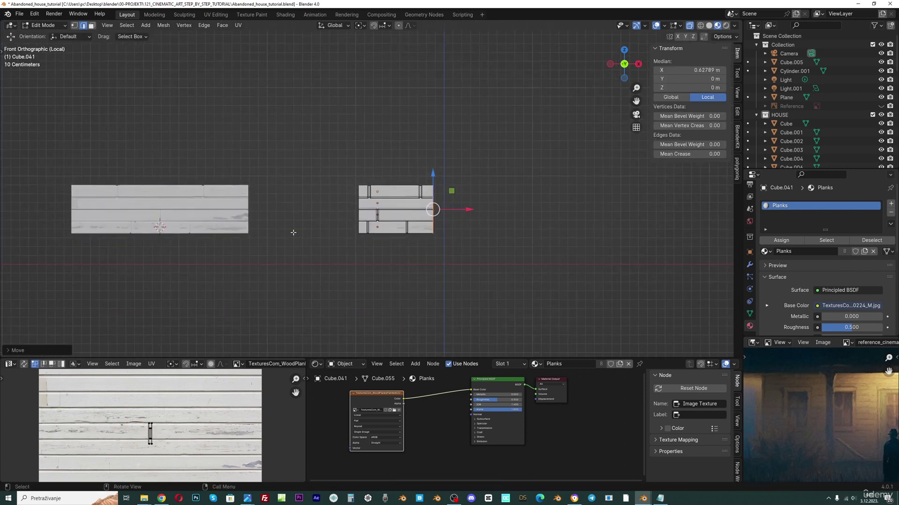
{"action": "scroll", "coordinate": [388, 248], "scroll_direction": "down", "scroll_amount": 1}
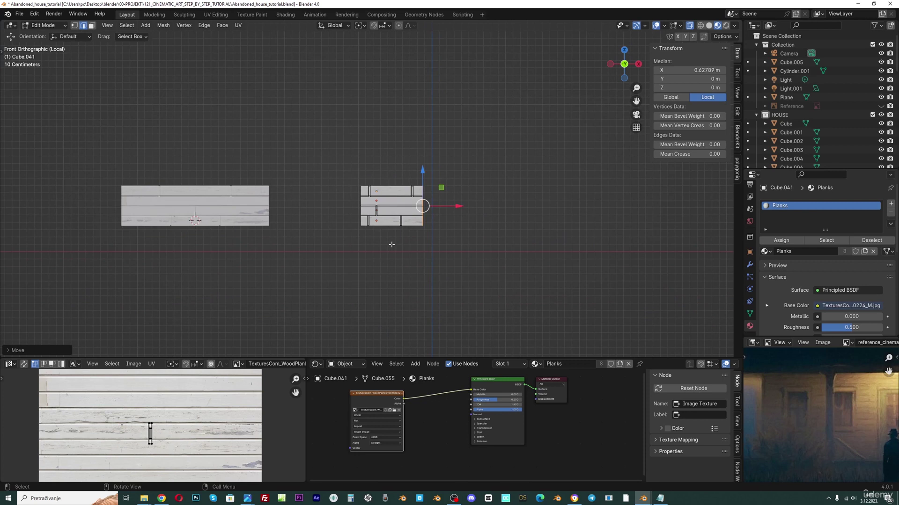
Return to Object Mode, leave Local View and turn off X-Ray to inspect the planks against the house.
{"action": "left_click", "coordinate": [43, 26]}
{"action": "left_click", "coordinate": [38, 36]}
{"action": "scroll", "coordinate": [389, 167], "scroll_direction": "down", "scroll_amount": 2}
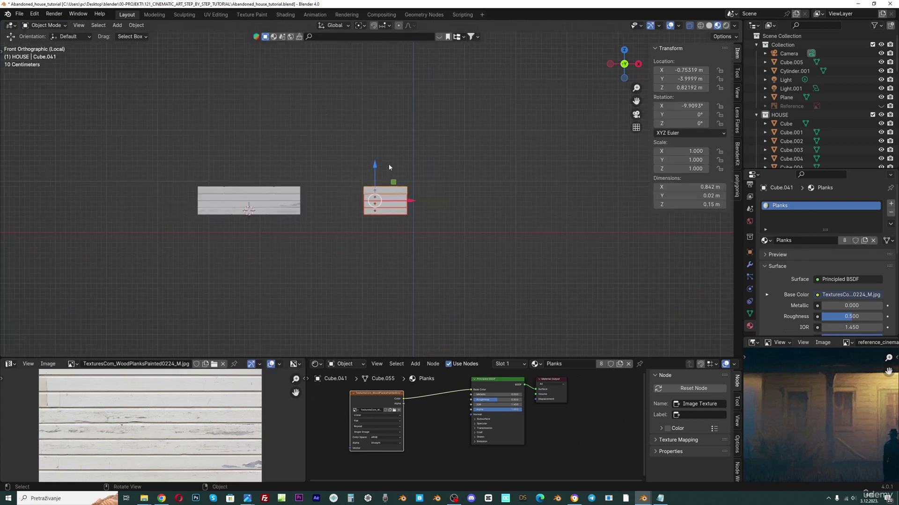
{"action": "key", "text": "KP_Divide"}
{"action": "middle_click_drag", "start_coordinate": [441, 256], "coordinate": [473, 257]}
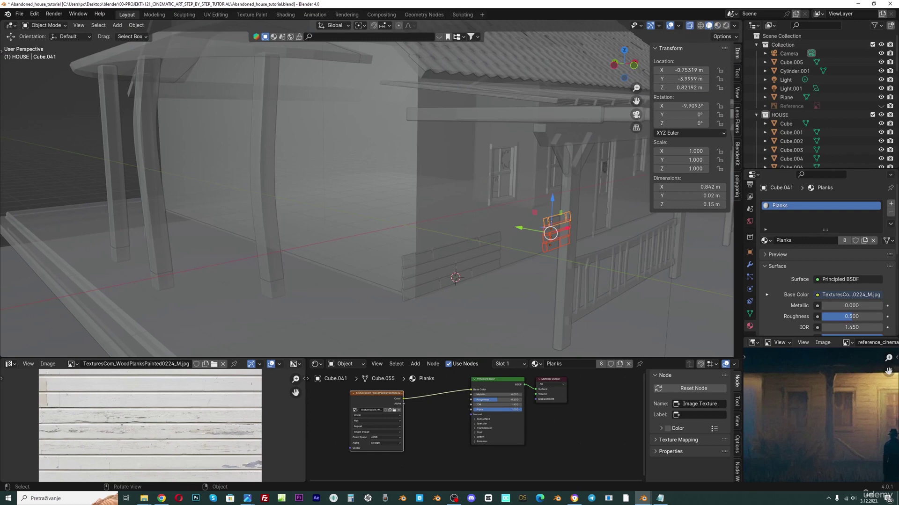
{"action": "left_click", "coordinate": [690, 25]}
{"action": "middle_click_drag", "start_coordinate": [564, 146], "coordinate": [520, 156]}
{"action": "scroll", "coordinate": [403, 282], "scroll_direction": "up", "scroll_amount": 3}
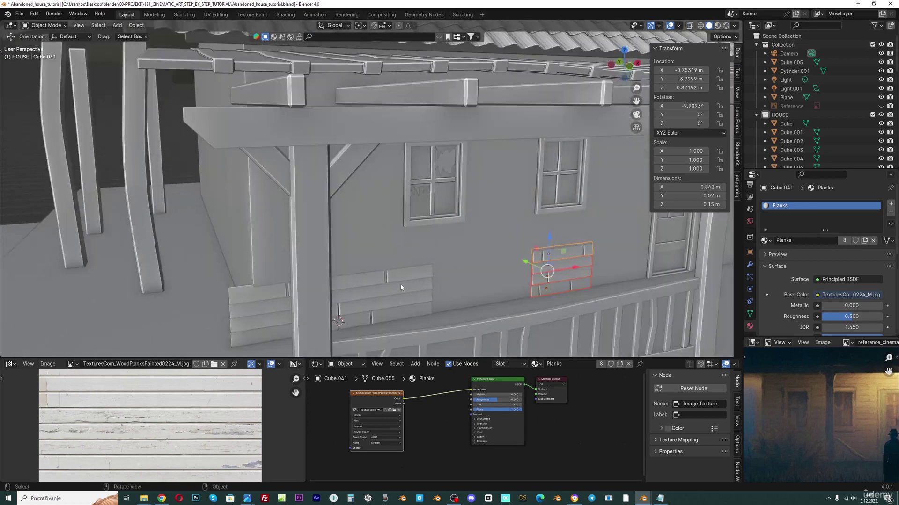
{"action": "mouse_move", "coordinate": [401, 284]}
{"action": "middle_mouse_down"}
{"action": "mouse_move", "coordinate": [427, 280]}
{"action": "mouse_move", "coordinate": [415, 283]}
{"action": "middle_mouse_up"}
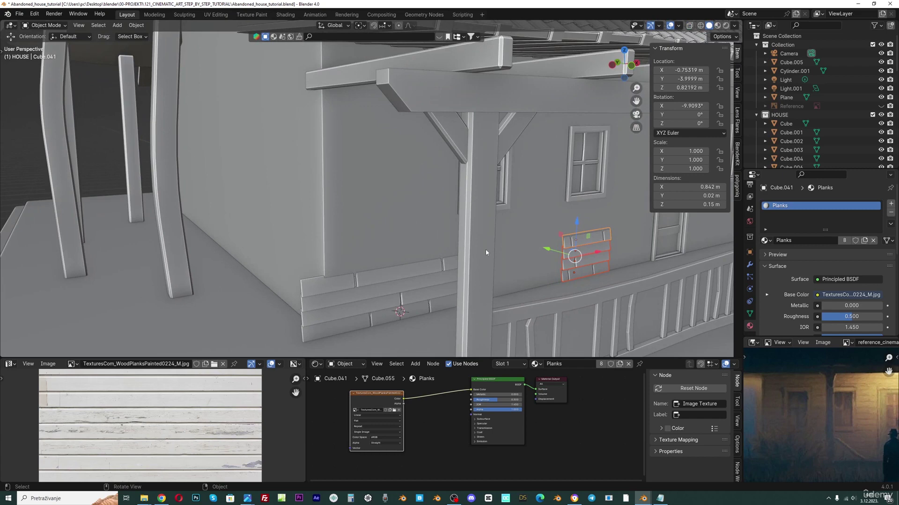
{"action": "scroll", "coordinate": [486, 251], "scroll_direction": "down", "scroll_amount": 4}
{"action": "mouse_move", "coordinate": [488, 246]}
{"action": "middle_mouse_down"}
{"action": "mouse_move", "coordinate": [498, 240]}
{"action": "mouse_move", "coordinate": [485, 253]}
{"action": "middle_mouse_up"}
{"action": "scroll", "coordinate": [498, 243], "scroll_direction": "up", "scroll_amount": 3}
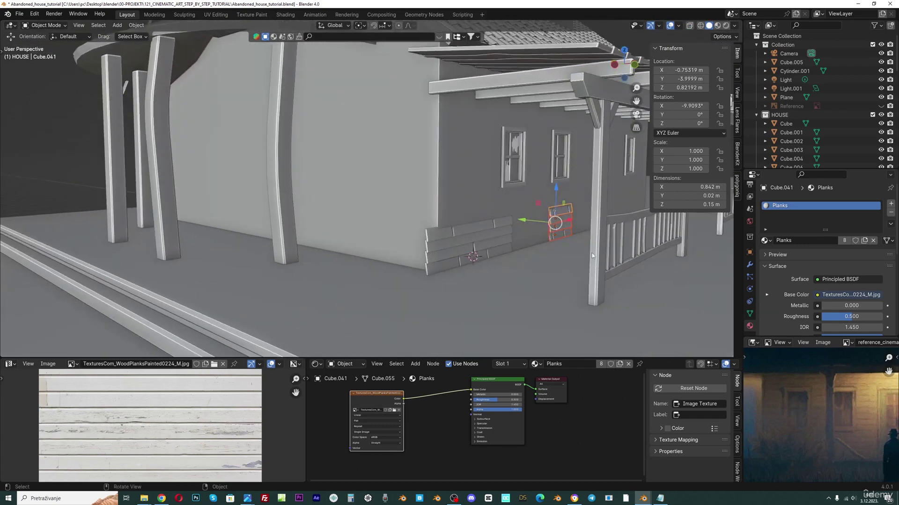
Set the Planks material's Viewport Display color to a light mint green.
{"action": "scroll", "coordinate": [768, 300], "scroll_direction": "down", "scroll_amount": 5}
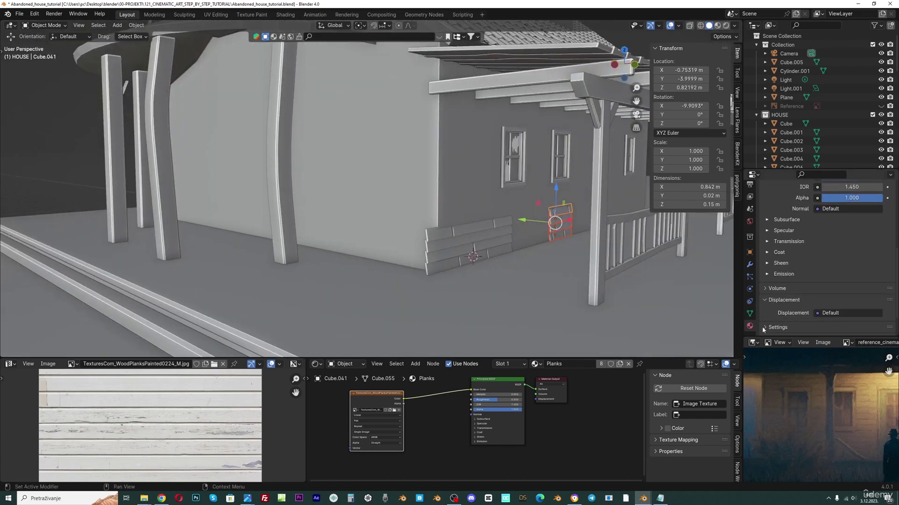
{"action": "scroll", "coordinate": [815, 223], "scroll_direction": "up", "scroll_amount": 6}
{"action": "scroll", "coordinate": [805, 316], "scroll_direction": "down", "scroll_amount": 8}
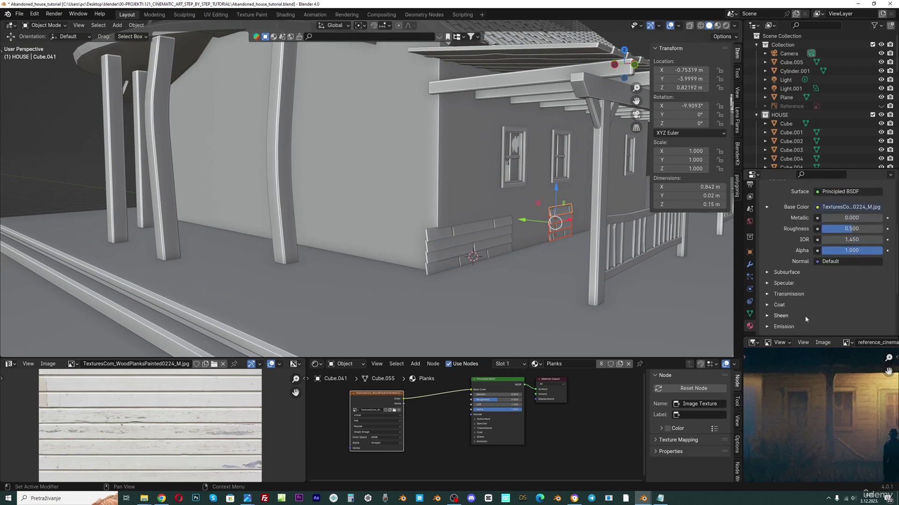
{"action": "left_click", "coordinate": [789, 319]}
{"action": "scroll", "coordinate": [795, 318], "scroll_direction": "down", "scroll_amount": 3}
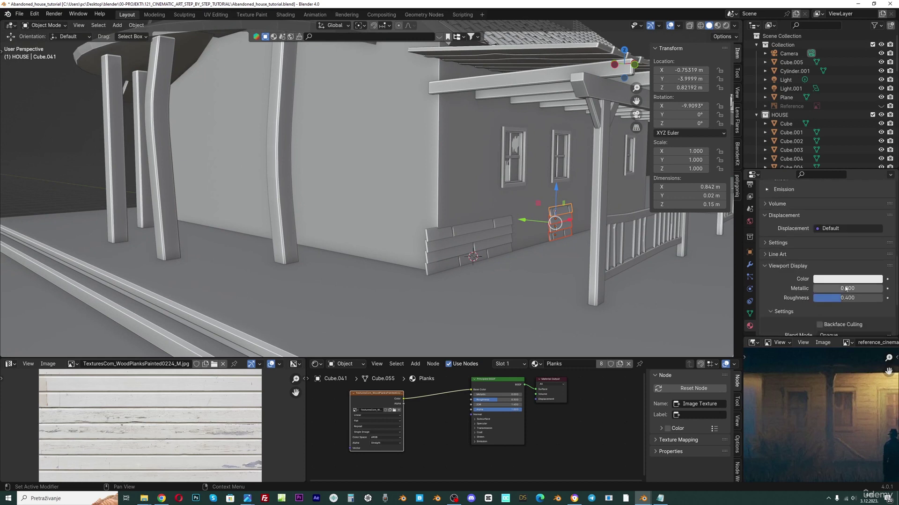
{"action": "left_click", "coordinate": [843, 278]}
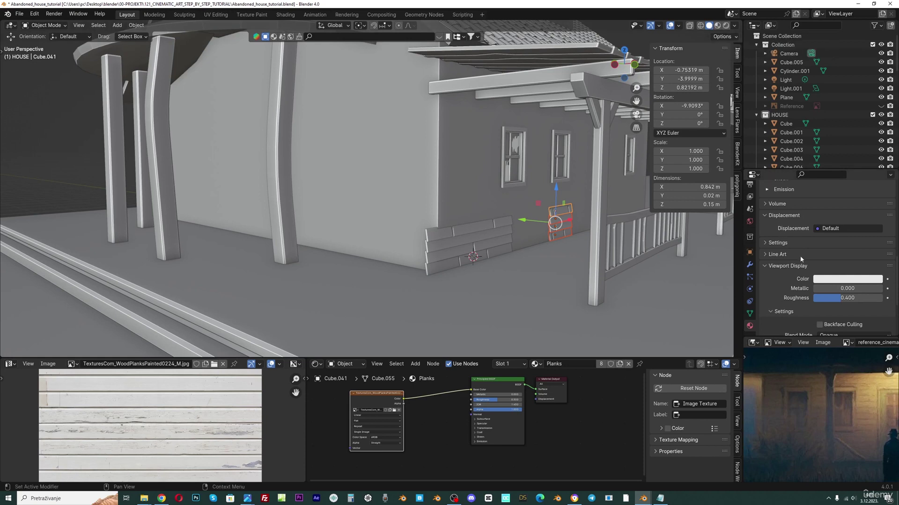
{"action": "left_click", "coordinate": [826, 278]}
{"action": "left_click", "coordinate": [824, 166]}
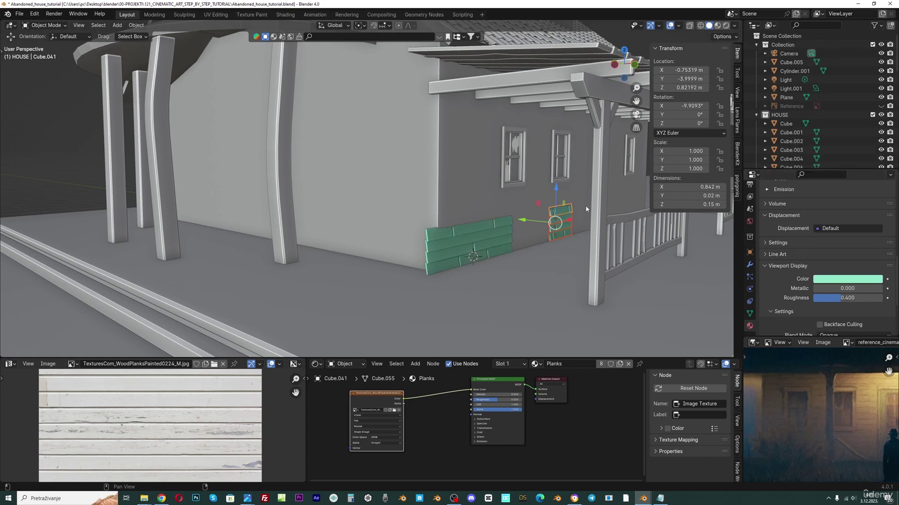
Select the long planks and move them along X so their left ends line up with the house corner.
{"action": "middle_click_drag", "start_coordinate": [355, 225], "coordinate": [346, 244]}
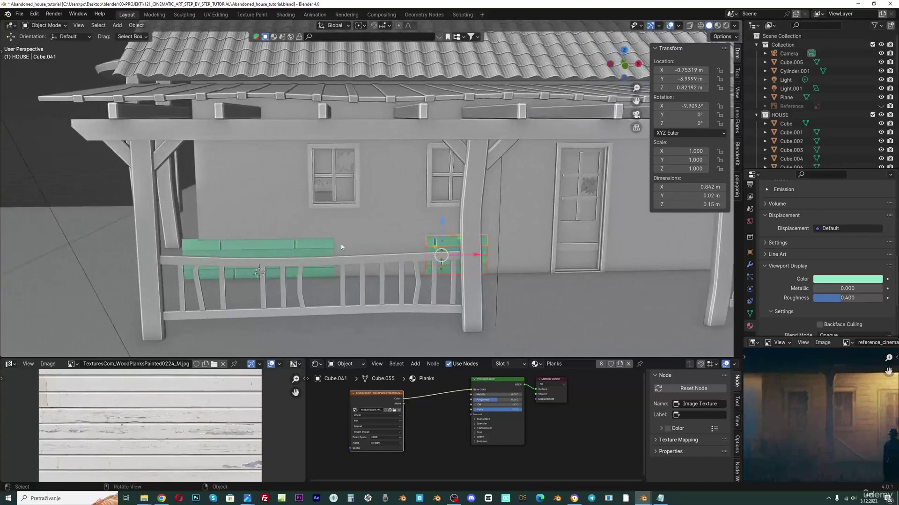
{"action": "left_click", "coordinate": [304, 248]}
{"action": "middle_click_drag", "start_coordinate": [295, 253], "coordinate": [396, 253]}
{"action": "left_click", "coordinate": [337, 270], "text": "shift"}
{"action": "left_click", "coordinate": [339, 277], "text": "shift"}
{"action": "key", "text": "g"}
{"action": "key", "text": "x"}
{"action": "left_click", "coordinate": [402, 246]}
{"action": "left_click_drag", "start_coordinate": [396, 253], "coordinate": [433, 256]}
{"action": "left_click", "coordinate": [432, 256]}
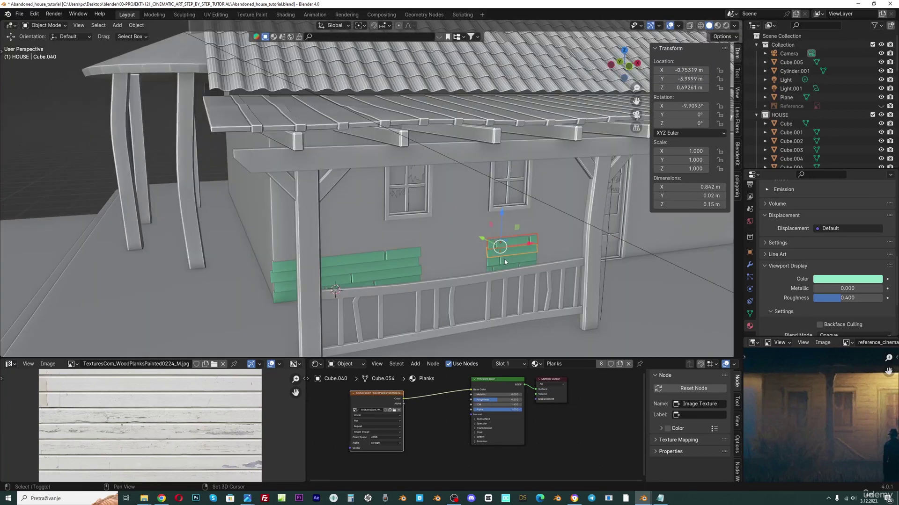
Select all four short planks and move them along X to the house corner, to about X -3.85 m.
{"action": "left_click", "coordinate": [509, 246]}
{"action": "left_click", "coordinate": [505, 266], "text": "shift"}
{"action": "middle_click_drag", "start_coordinate": [505, 265], "coordinate": [509, 276]}
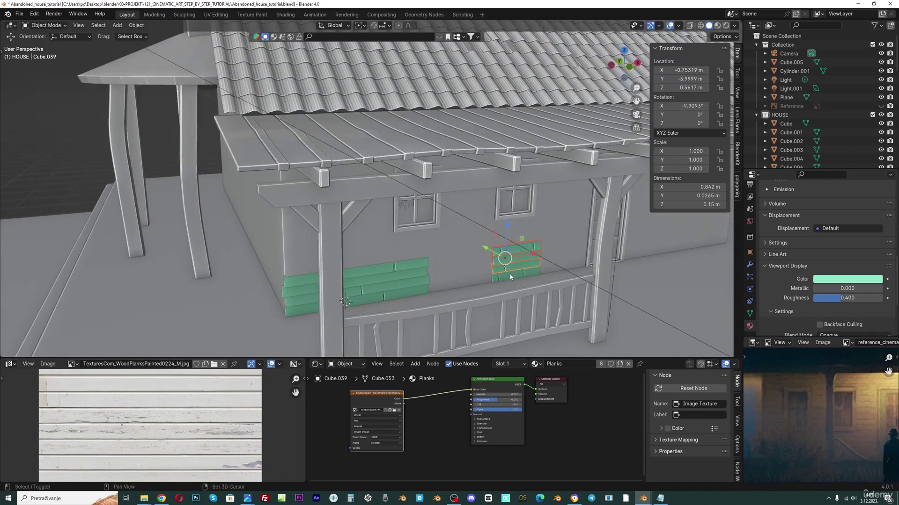
{"action": "left_click", "coordinate": [509, 277], "text": "shift"}
{"action": "key", "text": "g"}
{"action": "key", "text": "x"}
{"action": "left_click", "coordinate": [311, 258]}
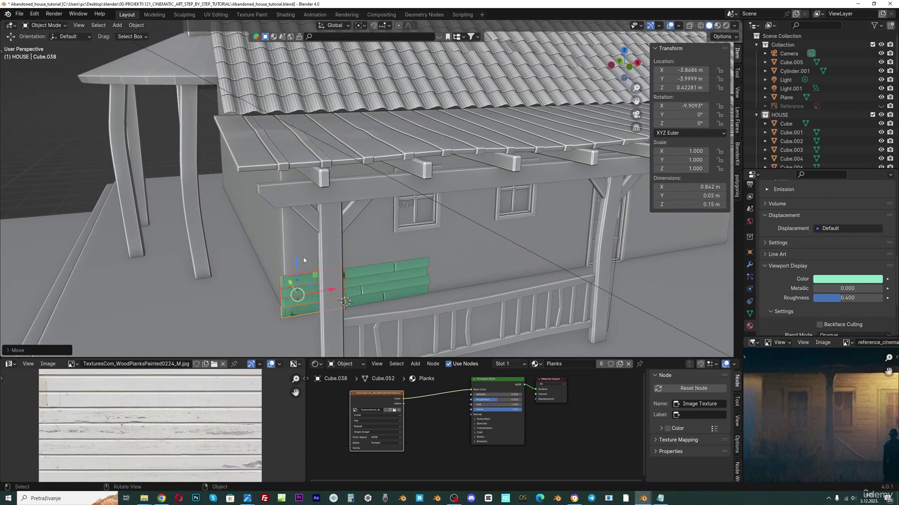
In front view, move the short planks up onto the wall between the two windows, to about X -1.57 m, Z 1.11 m.
{"action": "key", "text": "KP_1"}
{"action": "key", "text": "g"}
{"action": "left_click", "coordinate": [379, 140]}
{"action": "scroll", "coordinate": [366, 166], "scroll_direction": "up", "scroll_amount": 2}
{"action": "middle_click_drag", "start_coordinate": [366, 166], "coordinate": [497, 209], "text": "shift"}
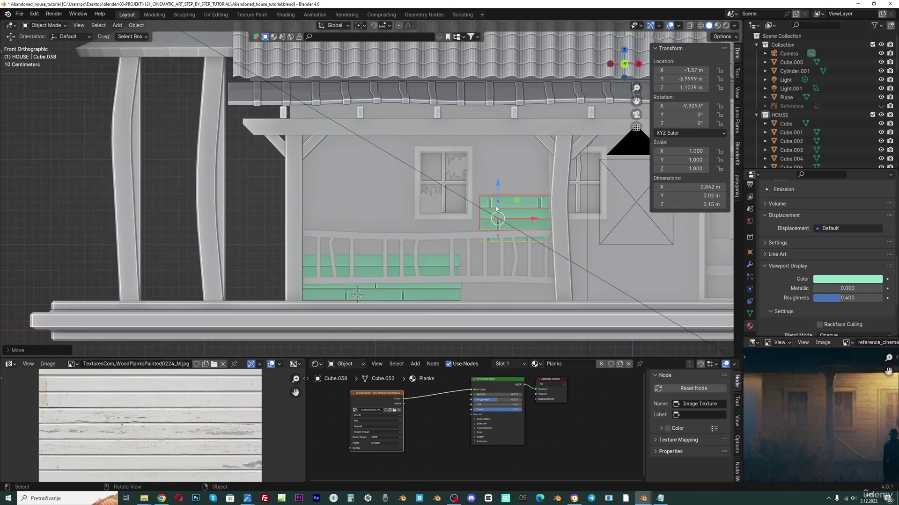
Scale the short planks to 1.093 along X, center them between the windows and raise them about 0.25 m.
{"action": "middle_click_drag", "start_coordinate": [562, 222], "coordinate": [539, 215], "text": "shift"}
{"action": "scroll", "coordinate": [469, 214], "scroll_direction": "up", "scroll_amount": 4}
{"action": "scroll", "coordinate": [539, 215], "scroll_direction": "down", "scroll_amount": 2}
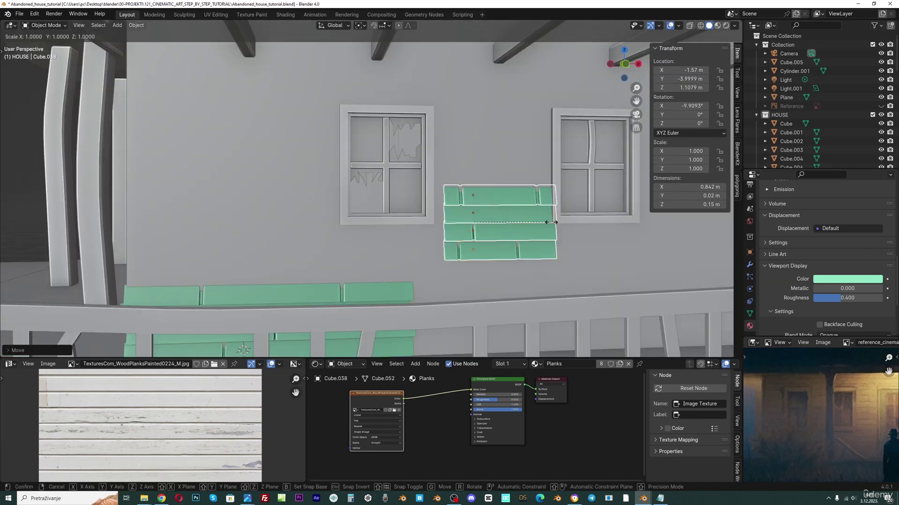
{"action": "scroll", "coordinate": [551, 225], "scroll_direction": "down", "scroll_amount": 2}
{"action": "key", "text": "g"}
{"action": "key", "text": "x"}
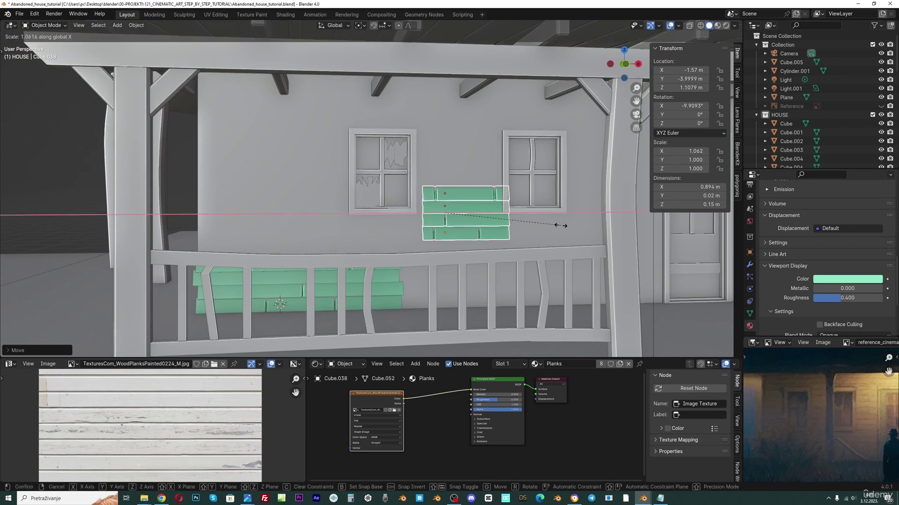
{"action": "left_click", "coordinate": [563, 226]}
{"action": "left_click_drag", "start_coordinate": [472, 215], "coordinate": [466, 215]}
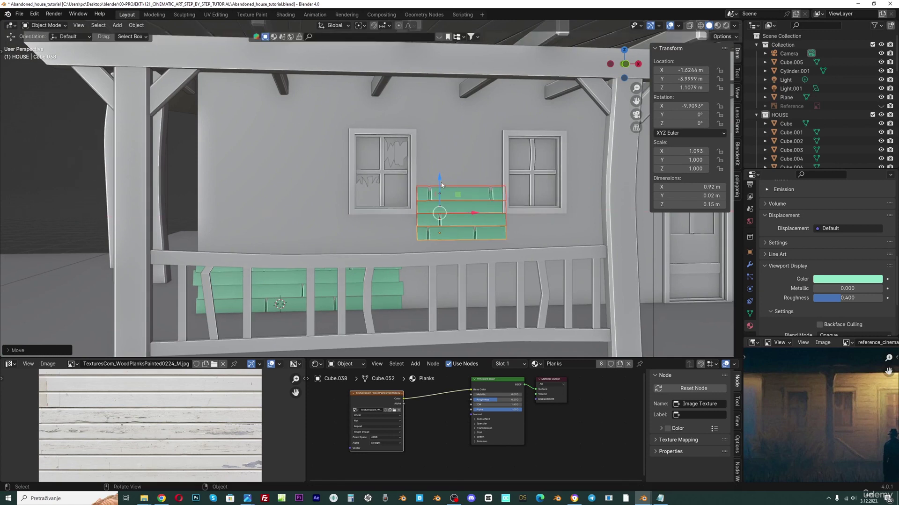
{"action": "left_click_drag", "start_coordinate": [442, 185], "coordinate": [442, 159]}
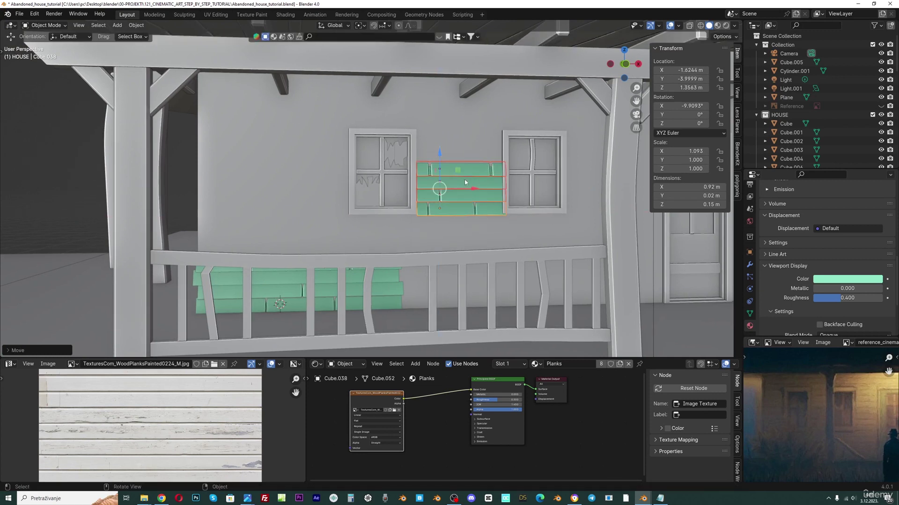
{"action": "key", "text": "shift+d"}
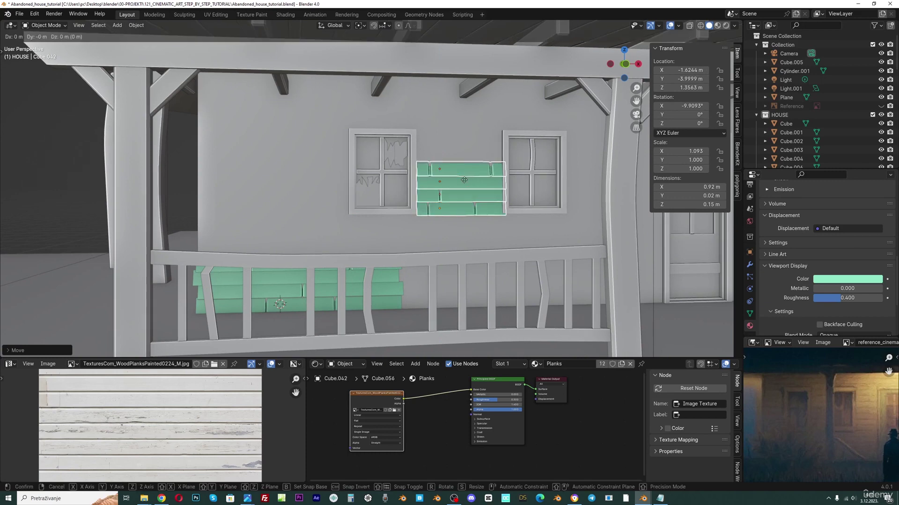
{"action": "key", "text": "z"}
{"action": "key", "text": "Delete"}
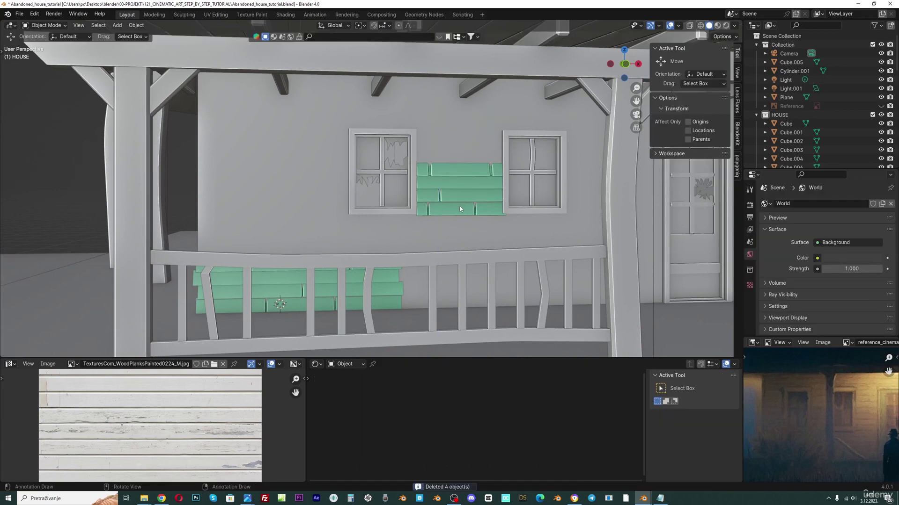
Reselect the four short planks and create linked duplicates about 0.54 m higher along Z, stacked directly above them.
{"action": "left_click", "coordinate": [459, 208]}
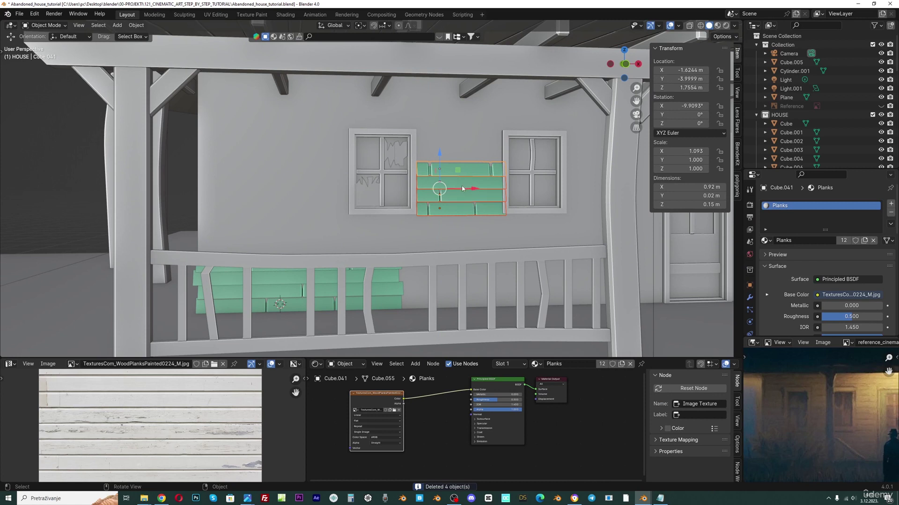
{"action": "key", "text": "shift+d"}
{"action": "key", "text": "z"}
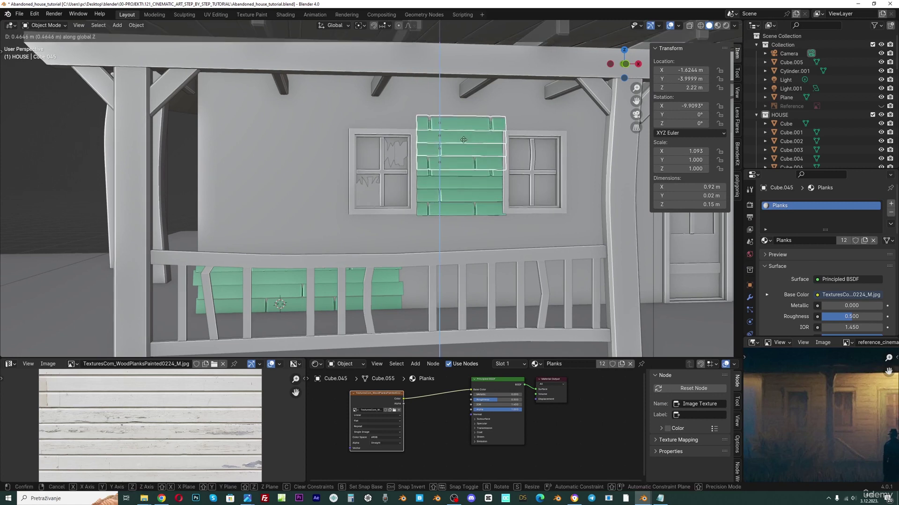
{"action": "left_click", "coordinate": [465, 135]}
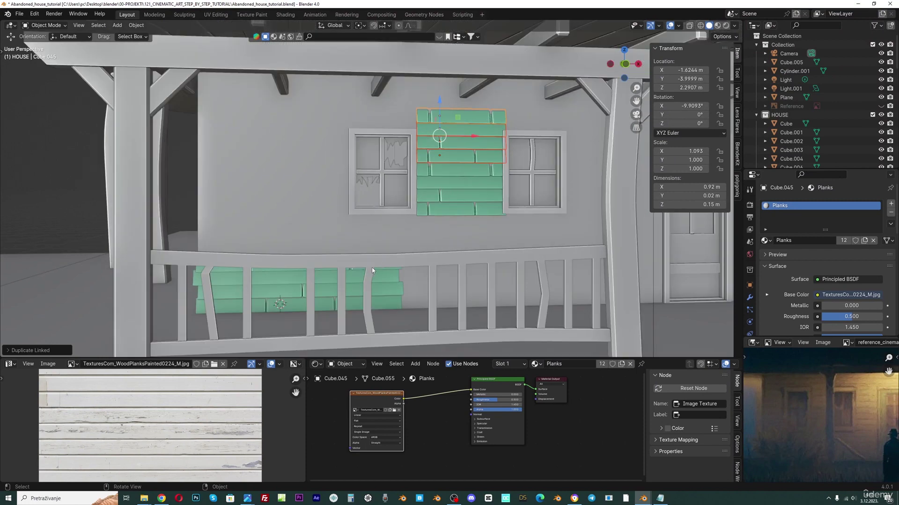
Select the long planks and create linked duplicates of them along X, farther along the wall toward the door.
{"action": "scroll", "coordinate": [372, 270], "scroll_direction": "down", "scroll_amount": 4}
{"action": "middle_click_drag", "start_coordinate": [371, 261], "coordinate": [409, 309]}
{"action": "left_click", "coordinate": [380, 312]}
{"action": "left_click", "coordinate": [380, 284], "text": "shift"}
{"action": "key", "text": "shift+d"}
{"action": "key", "text": "x"}
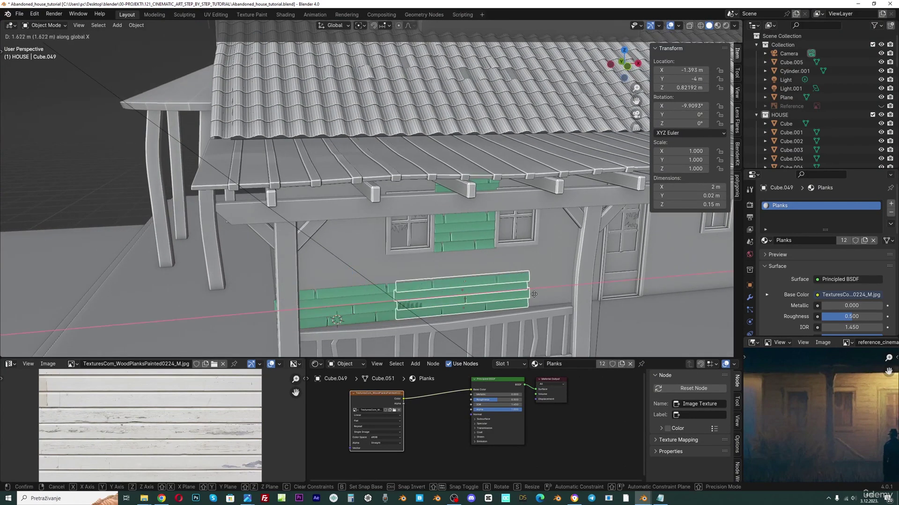
{"action": "left_click", "coordinate": [547, 293]}
Scale the duplicated long planks to 1.316 along X so they reach the door frame.
{"action": "middle_click_drag", "start_coordinate": [546, 293], "coordinate": [535, 307]}
{"action": "key", "text": "s"}
{"action": "key", "text": "x"}
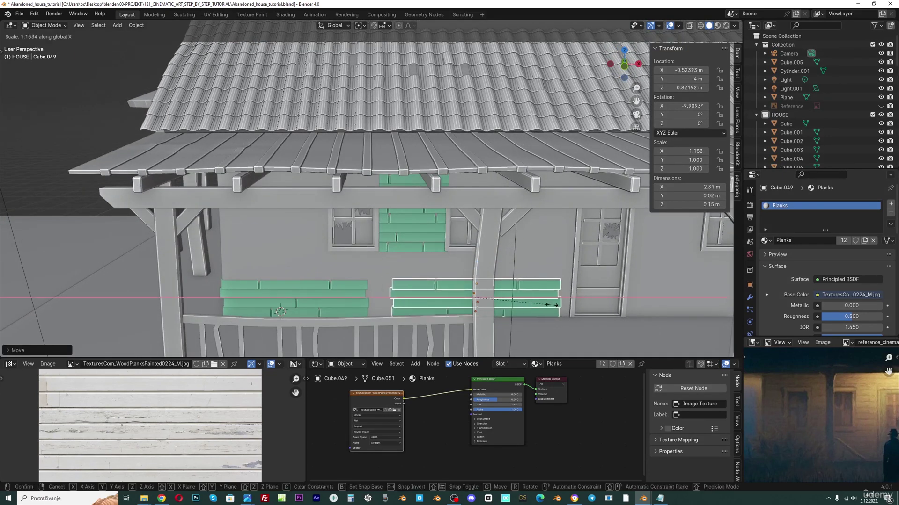
{"action": "left_click", "coordinate": [561, 303]}
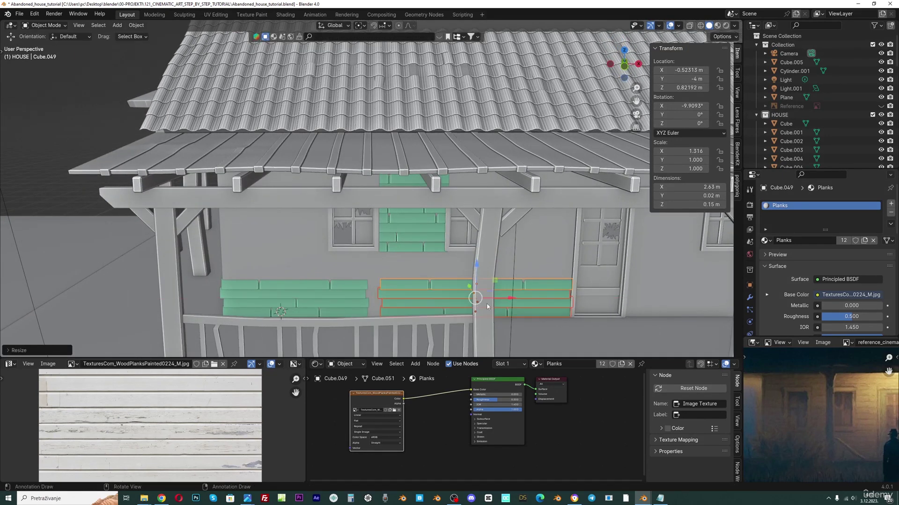
Scale the four long planks beneath the first window to 1.120 along X so they meet the neighbouring planks.
{"action": "left_click", "coordinate": [345, 310]}
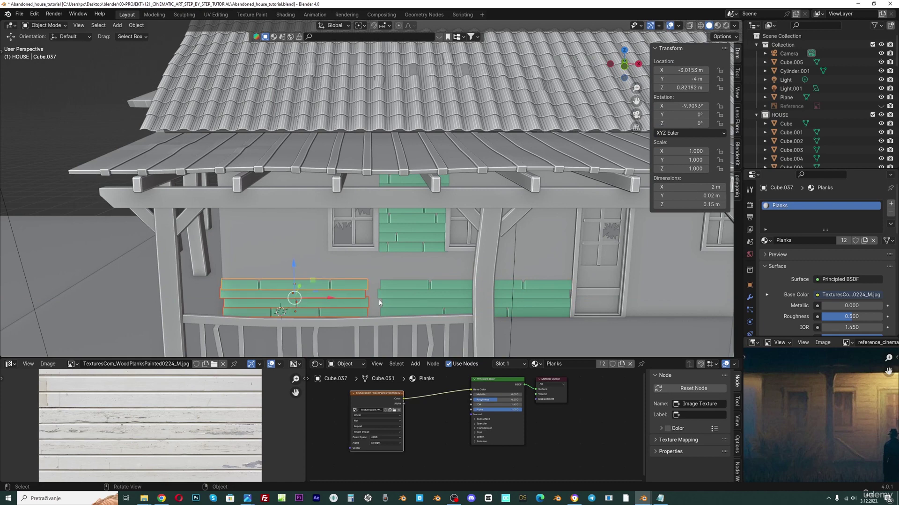
{"action": "key", "text": "s"}
{"action": "key", "text": "x"}
{"action": "left_click", "coordinate": [398, 306]}
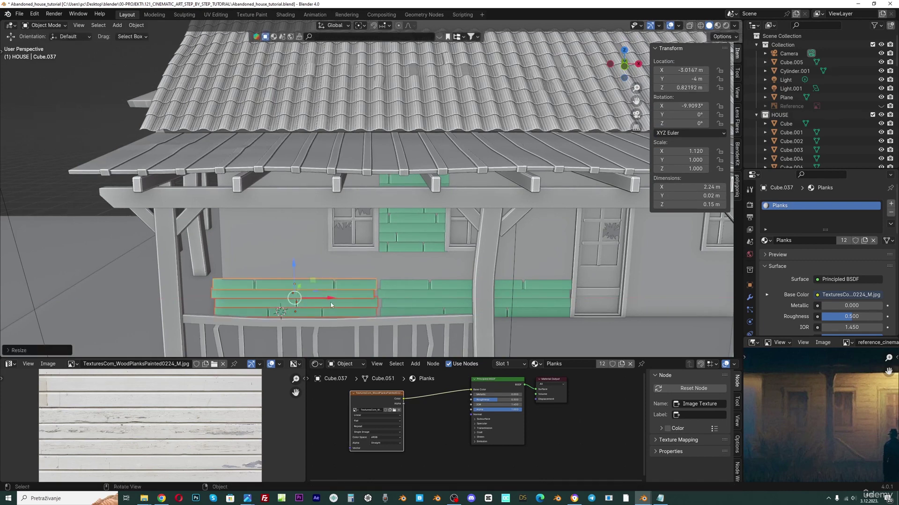
Select both groups of long planks and create linked duplicates about 0.40 m higher along Z, up to the window sills.
{"action": "left_click", "coordinate": [409, 299], "text": "shift"}
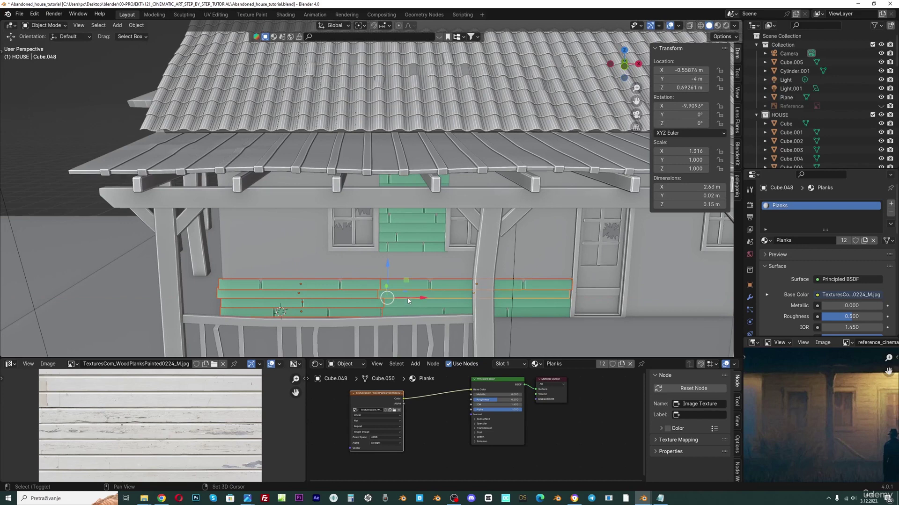
{"action": "left_click", "coordinate": [408, 314], "text": "shift"}
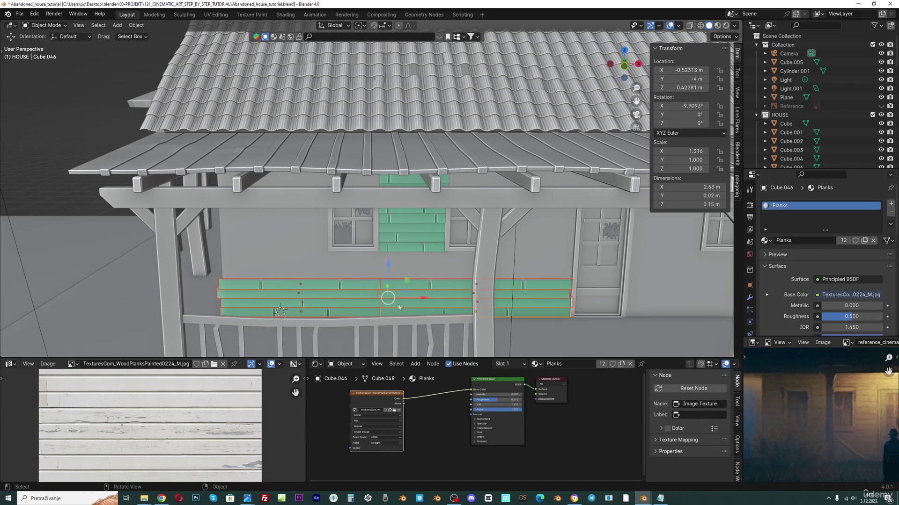
{"action": "key", "text": "shift+d"}
{"action": "key", "text": "z"}
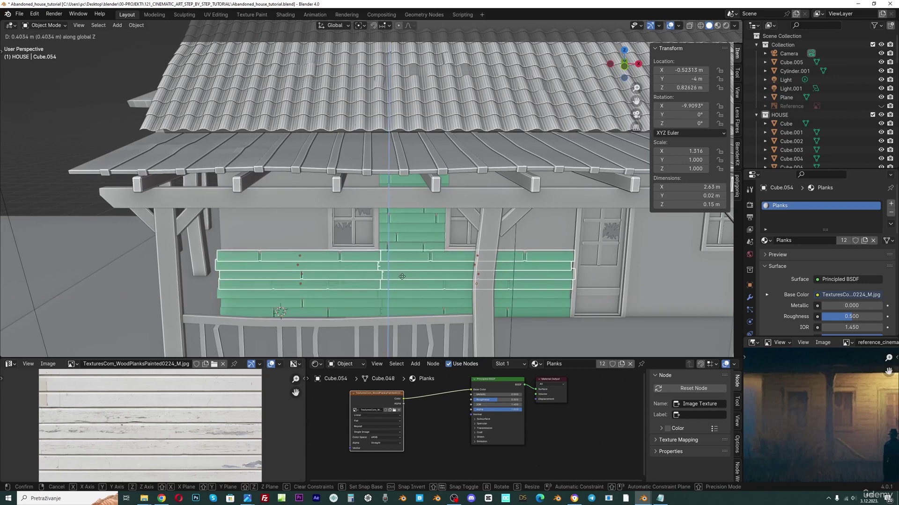
{"action": "left_click", "coordinate": [402, 276]}
Delete the two duplicated long planks that coincide with the original planks below the windows.
{"action": "middle_click_drag", "start_coordinate": [402, 276], "coordinate": [412, 267]}
{"action": "scroll", "coordinate": [412, 267], "scroll_direction": "up", "scroll_amount": 2}
{"action": "left_click", "coordinate": [485, 228]}
{"action": "left_click", "coordinate": [486, 216], "text": "shift"}
{"action": "left_click", "coordinate": [487, 203], "text": "shift"}
{"action": "left_click", "coordinate": [487, 187], "text": "shift"}
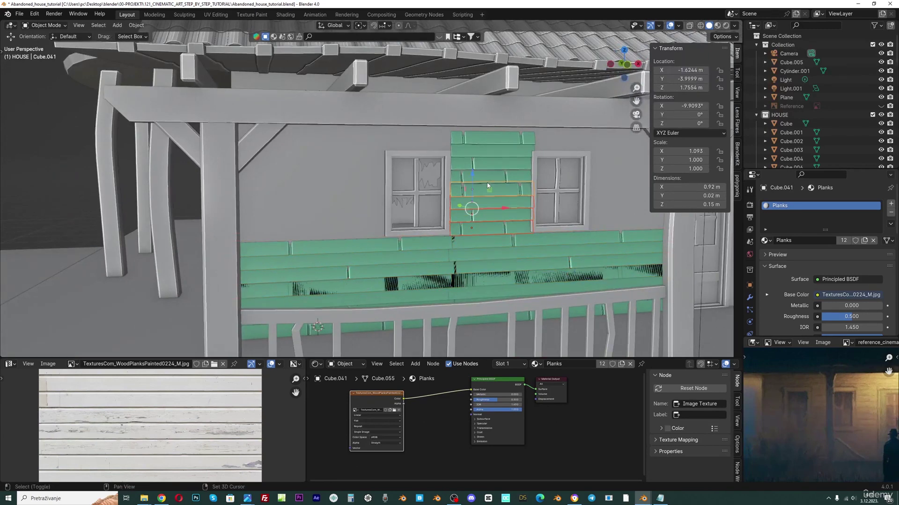
{"action": "key", "text": "Delete"}
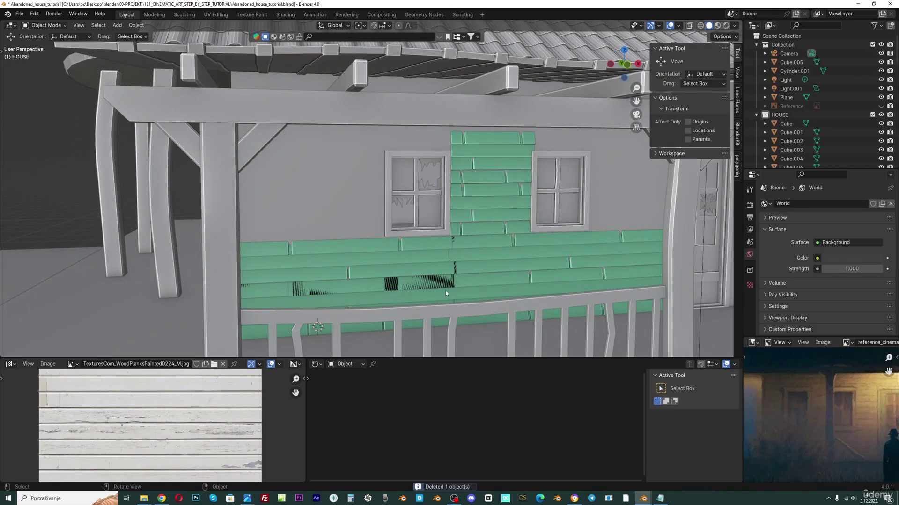
{"action": "left_click", "coordinate": [462, 269]}
Select the whole stack of short planks between the windows and link-duplicate it about 1.94 m along negative X, beside the first window.
{"action": "left_click", "coordinate": [474, 225]}
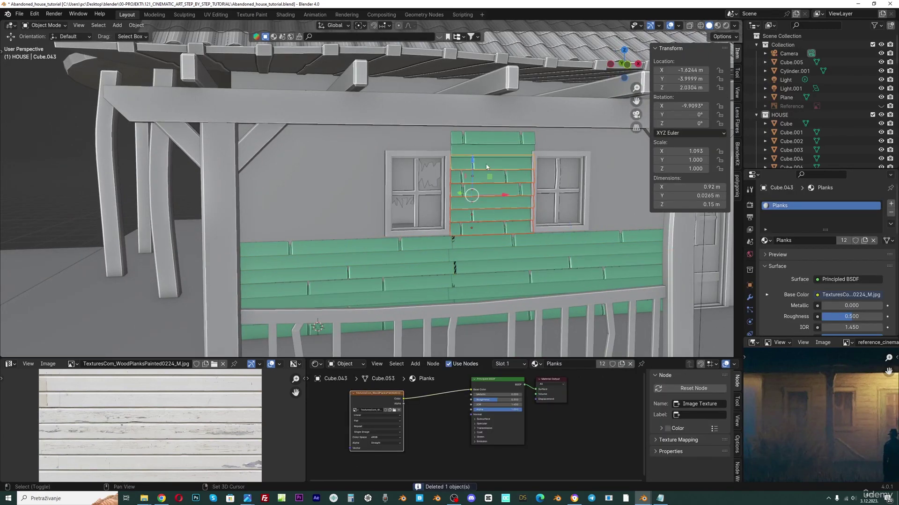
{"action": "key", "text": "alt+d"}
{"action": "left_click", "coordinate": [361, 212]}
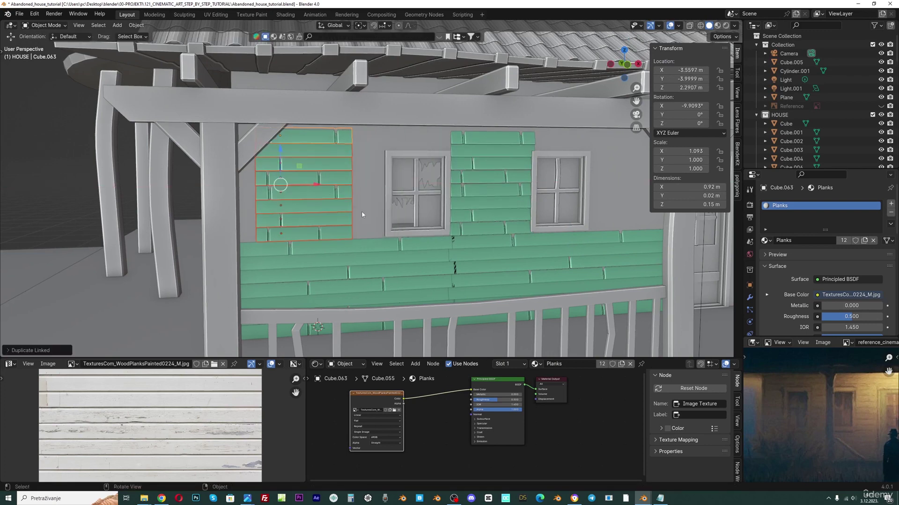
{"action": "middle_click_drag", "start_coordinate": [361, 211], "coordinate": [357, 211]}
Scale the duplicated stack to 1.782 along X and shift it so it fills the wall between the corner and first window.
{"action": "key", "text": "s"}
{"action": "key", "text": "x"}
{"action": "left_click", "coordinate": [442, 197]}
{"action": "key", "text": "g"}
{"action": "key", "text": "x"}
{"action": "left_click", "coordinate": [315, 197]}
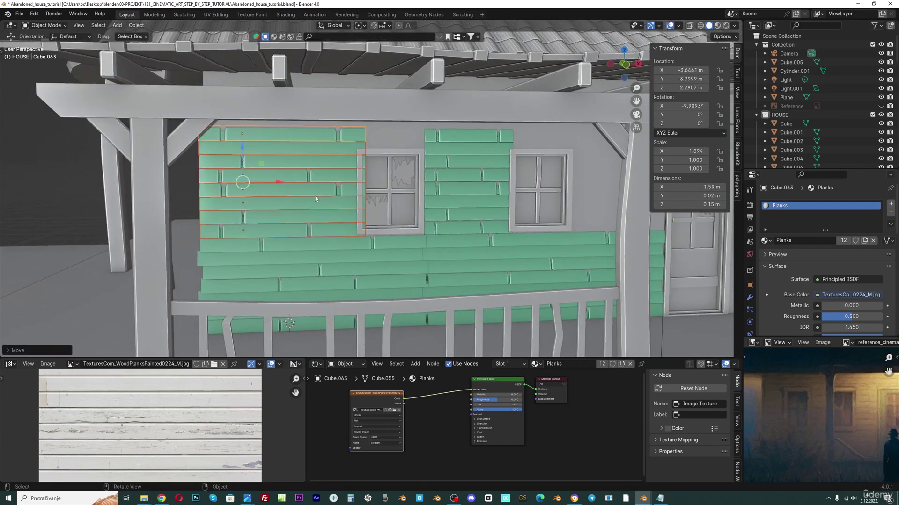
{"action": "key", "text": "s"}
{"action": "key", "text": "x"}
{"action": "left_click", "coordinate": [363, 200]}
Shift two middle planks of the widened stack about 0.02 m along negative X to stagger their ends.
{"action": "left_click", "coordinate": [286, 190]}
{"action": "left_click", "coordinate": [282, 177], "text": "shift"}
{"action": "key", "text": "g"}
{"action": "key", "text": "x"}
{"action": "left_click", "coordinate": [284, 179]}
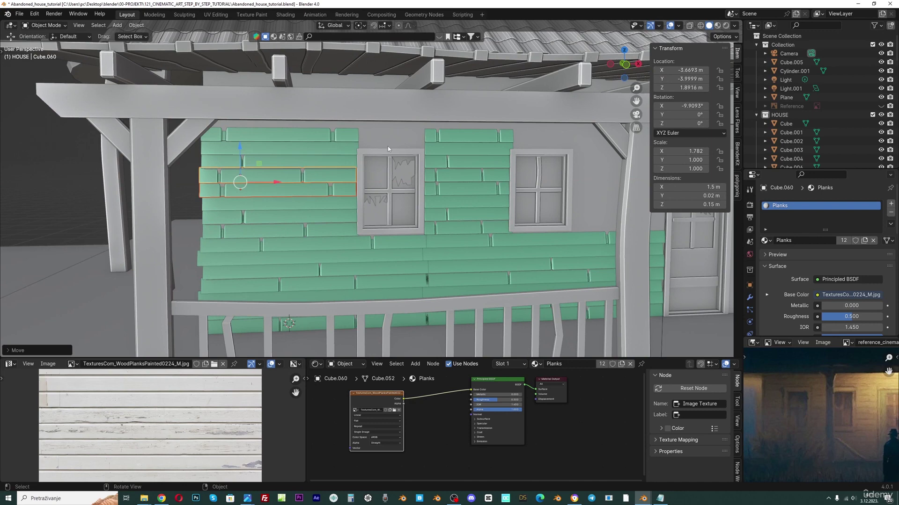
Link-duplicate the second-highest short plank along X to the first window's upper edge and scale it to 0.837 along X.
{"action": "left_click", "coordinate": [442, 147]}
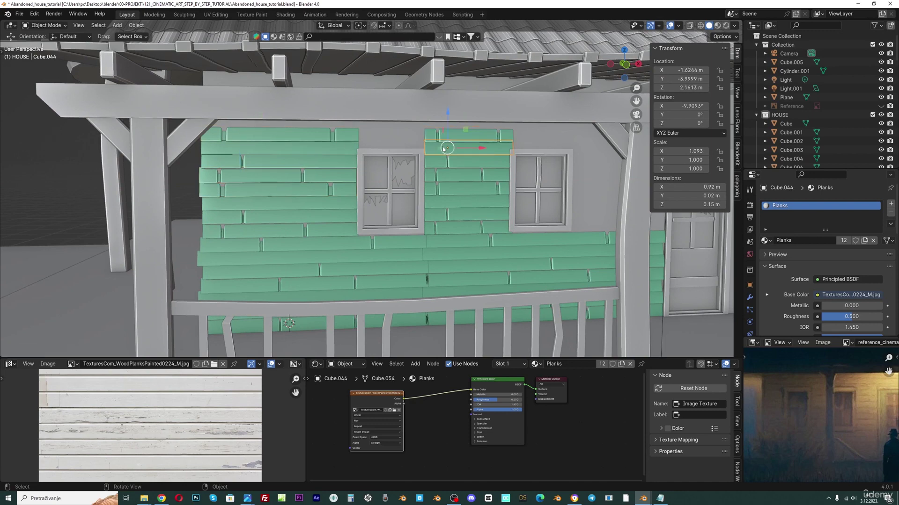
{"action": "key", "text": "alt+d"}
{"action": "key", "text": "x"}
{"action": "left_click", "coordinate": [414, 156]}
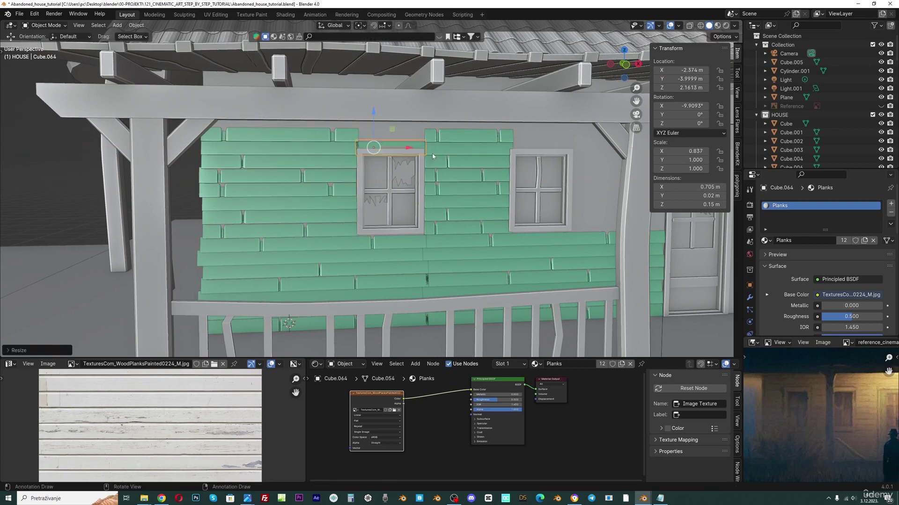
Link-duplicate the topmost short plank along X to above the first window and scale it to 0.759 along X.
{"action": "left_click", "coordinate": [483, 140]}
{"action": "key", "text": "alt+d"}
{"action": "key", "text": "x"}
{"action": "left_click", "coordinate": [410, 149]}
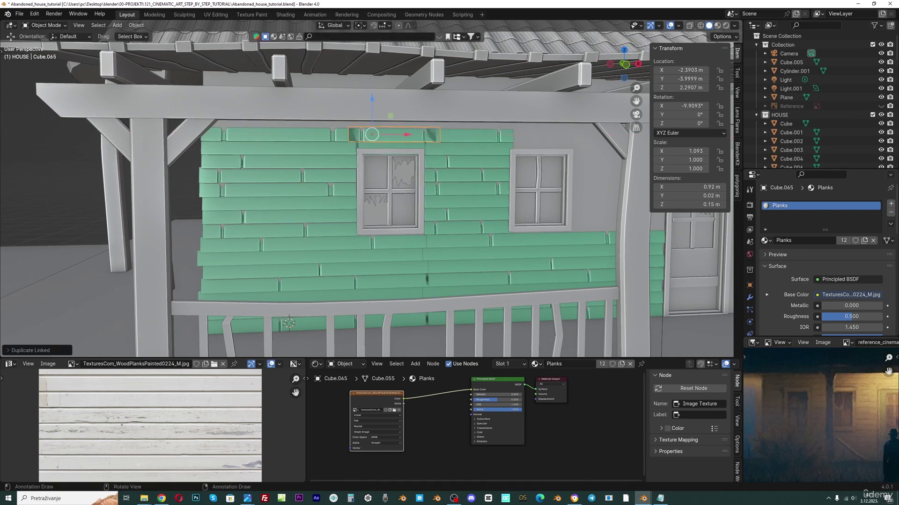
{"action": "key", "text": "s"}
{"action": "key", "text": "x"}
{"action": "left_click", "coordinate": [299, 170]}
Link-duplicate the short planks between the windows about 1.64 m along X to beside the door and scale them to 1.266 along X.
{"action": "scroll", "coordinate": [459, 210], "scroll_direction": "down", "scroll_amount": 1}
{"action": "middle_click_drag", "start_coordinate": [484, 204], "coordinate": [470, 202]}
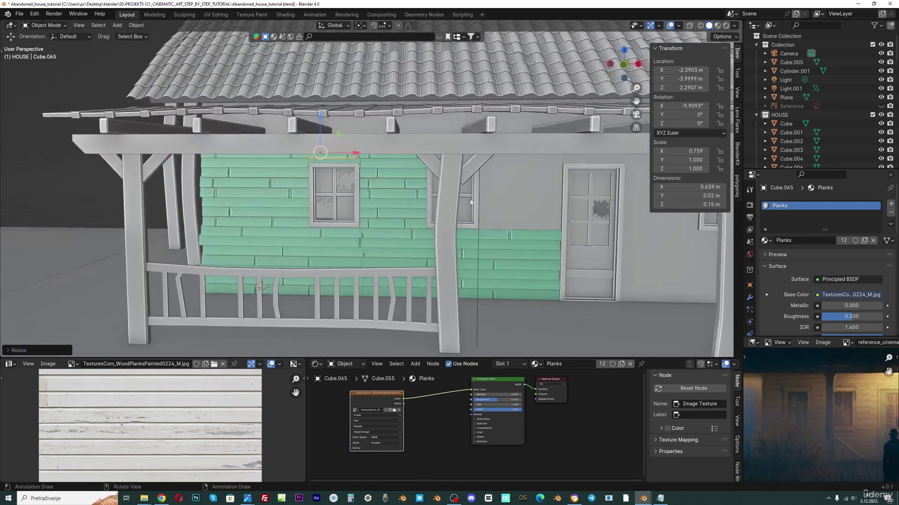
{"action": "left_click", "coordinate": [394, 216]}
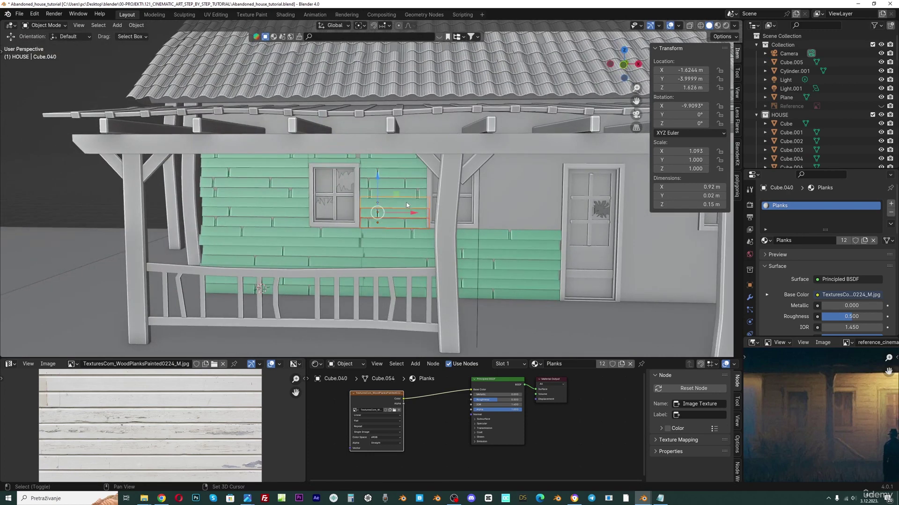
{"action": "left_click", "coordinate": [408, 163], "text": "shift"}
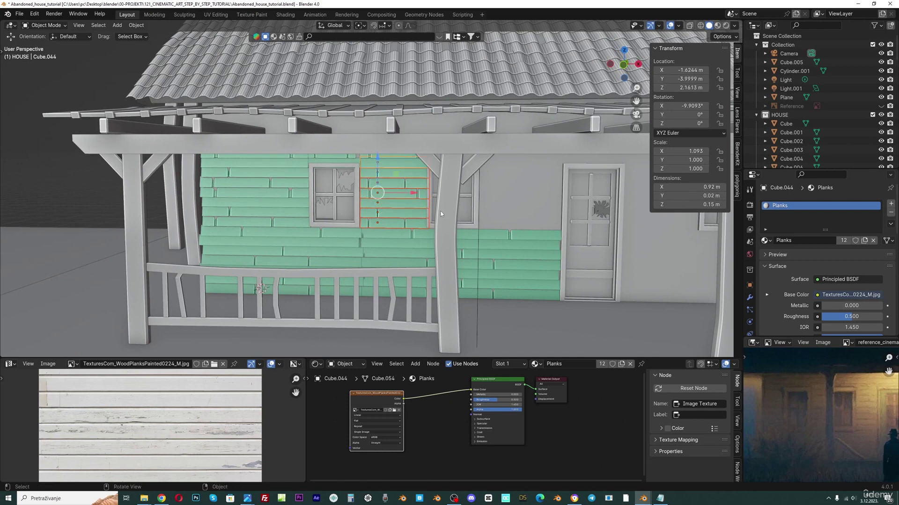
{"action": "key", "text": "alt+d"}
{"action": "key", "text": "x"}
{"action": "left_click", "coordinate": [563, 214]}
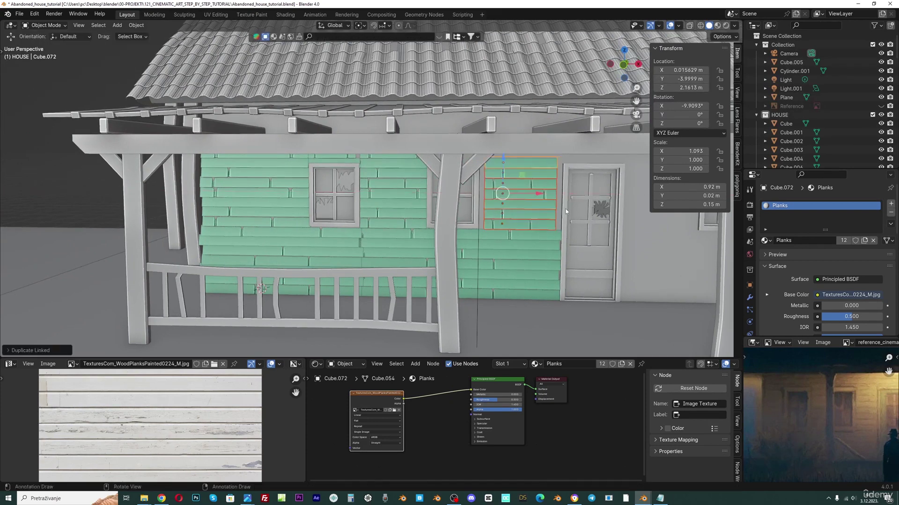
{"action": "key", "text": "s"}
{"action": "key", "text": "x"}
{"action": "left_click", "coordinate": [576, 209]}
Select the lower long planks before the door and link-duplicate them along X to the wall beyond the door.
{"action": "middle_click_drag", "start_coordinate": [576, 209], "coordinate": [556, 216]}
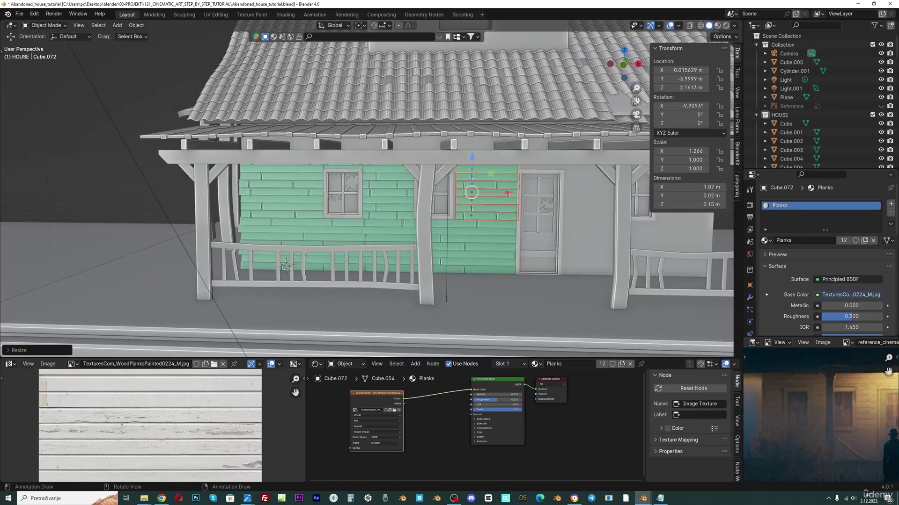
{"action": "left_click_drag", "start_coordinate": [635, 103], "coordinate": [505, 98]}
{"action": "left_click", "coordinate": [353, 265]}
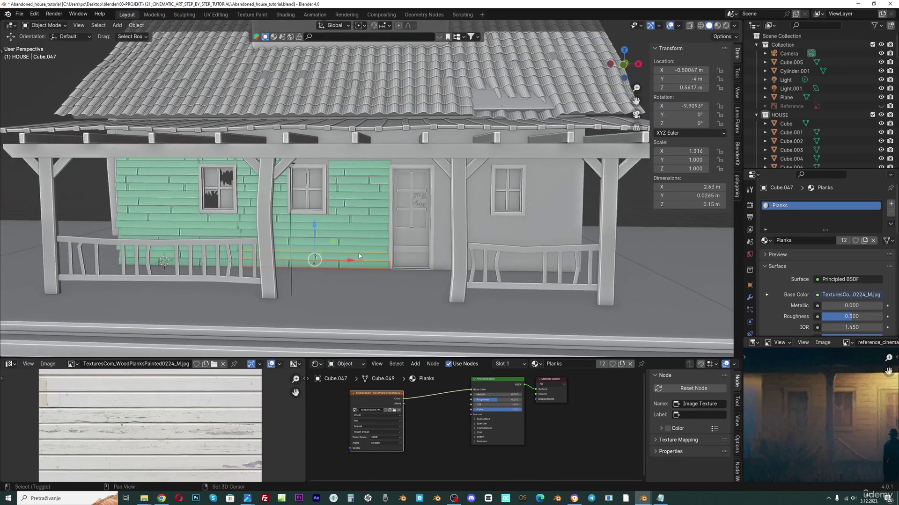
{"action": "left_click", "coordinate": [360, 240], "text": "shift"}
{"action": "left_click", "coordinate": [360, 234], "text": "shift"}
{"action": "left_click", "coordinate": [360, 230], "text": "shift"}
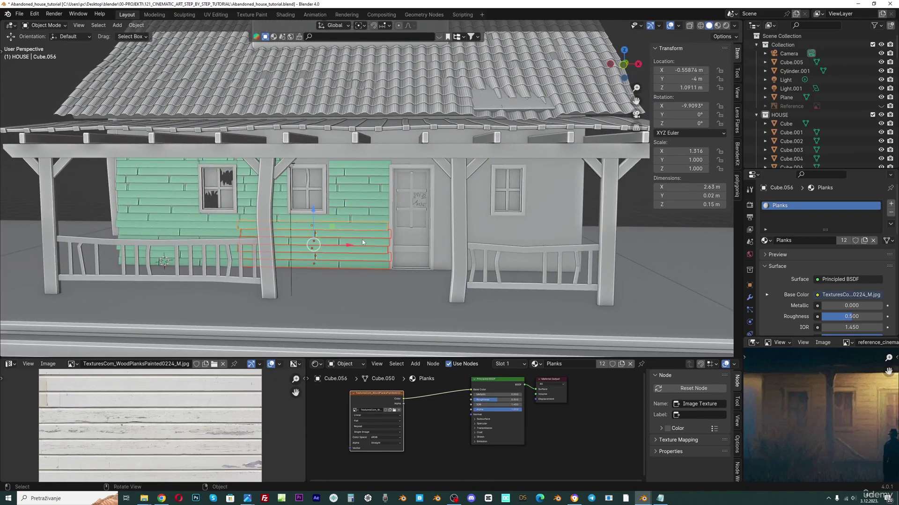
{"action": "key", "text": "shift+d"}
{"action": "key", "text": "x"}
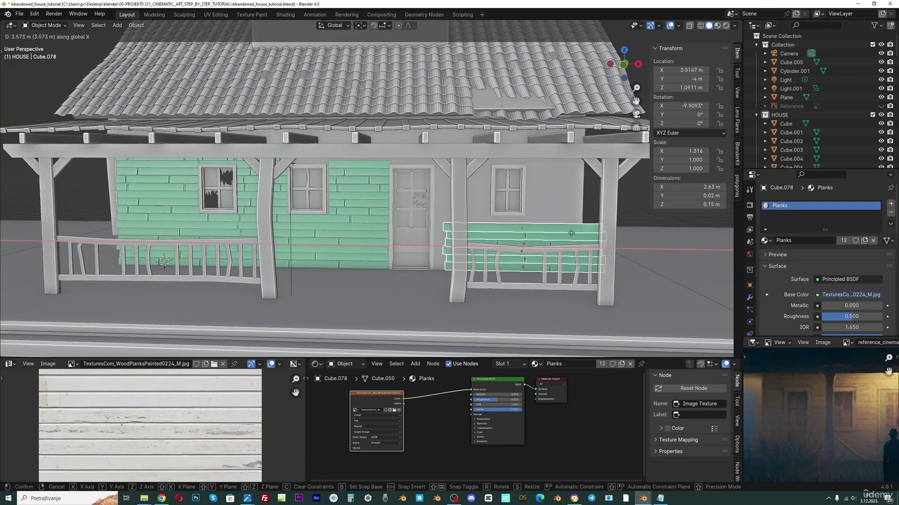
{"action": "left_click", "coordinate": [557, 233]}
{"action": "key", "text": "s"}
{"action": "key", "text": "x"}
{"action": "right_click", "coordinate": [555, 233]}
Scale the duplicated long planks beyond the door to 1.268 along X.
{"action": "key", "text": "s"}
{"action": "key", "text": "x"}
{"action": "left_click", "coordinate": [551, 233]}
Link-duplicate one long plank beyond the door upward along Z to add a row beneath the third window.
{"action": "left_click", "coordinate": [550, 230]}
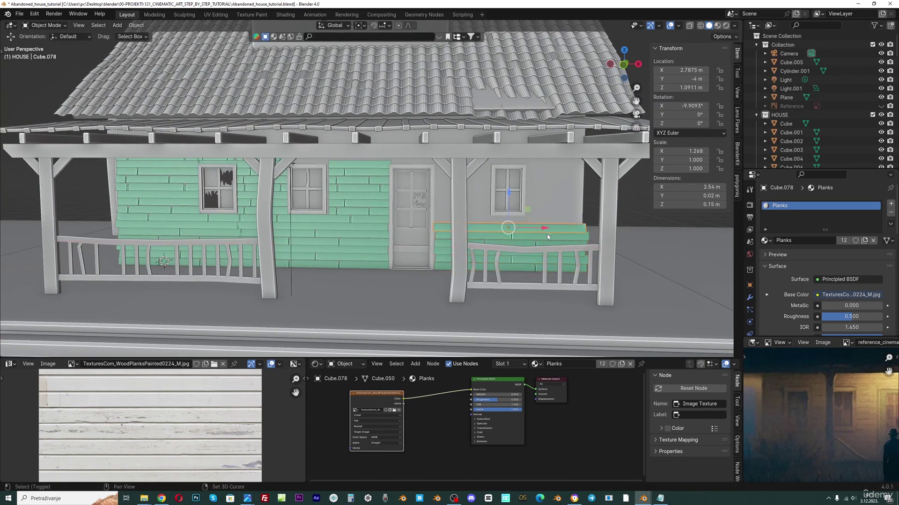
{"action": "key", "text": "alt+d"}
{"action": "key", "text": "z"}
{"action": "left_click", "coordinate": [528, 222]}
Shift the planks between the second window and door about 0.04 m along negative X and widen them to reach the door frame.
{"action": "scroll", "coordinate": [527, 222], "scroll_direction": "up", "scroll_amount": 2}
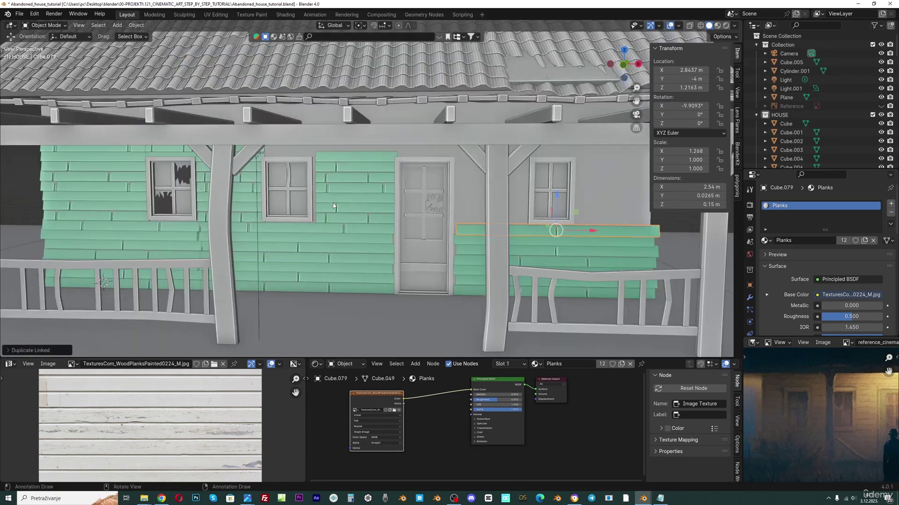
{"action": "left_click", "coordinate": [355, 217]}
{"action": "left_click", "coordinate": [354, 205], "text": "shift"}
{"action": "key", "text": "g"}
{"action": "key", "text": "x"}
{"action": "left_click", "coordinate": [393, 177]}
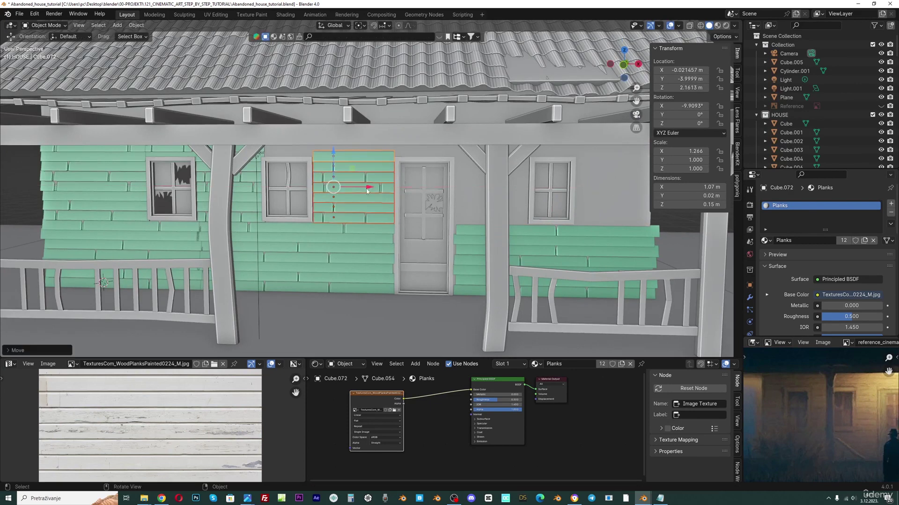
{"action": "key", "text": "s"}
{"action": "key", "text": "x"}
{"action": "left_click", "coordinate": [394, 181]}
Link-duplicate that stack about 1.82 m along X between the door and third window and scale it to 1.151 along X.
{"action": "key", "text": "alt+d"}
{"action": "key", "text": "x"}
{"action": "left_click", "coordinate": [533, 206]}
{"action": "key", "text": "s"}
{"action": "key", "text": "x"}
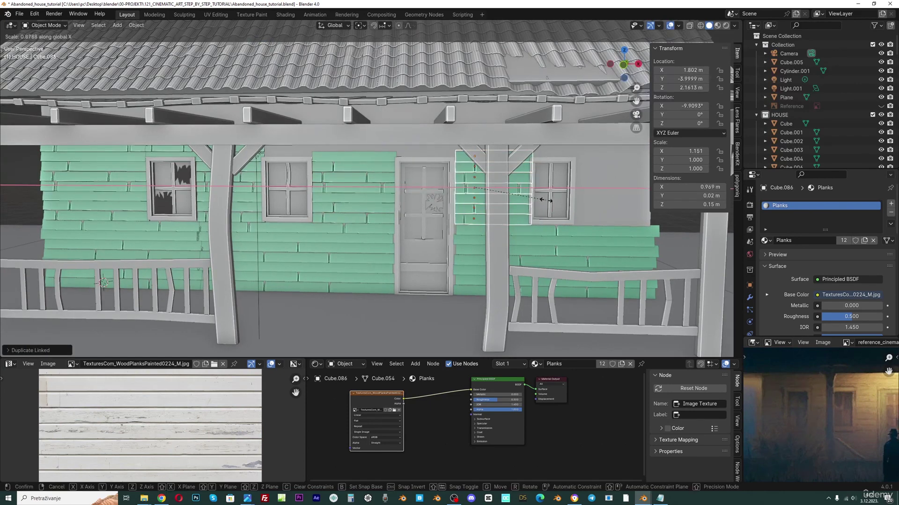
{"action": "left_click", "coordinate": [544, 198]}
Link-duplicate the stack along X to the far side of the third window and scale it to 1.168 along X.
{"action": "key", "text": "alt+d"}
{"action": "key", "text": "x"}
{"action": "left_click", "coordinate": [649, 183]}
{"action": "middle_click_drag", "start_coordinate": [648, 183], "coordinate": [583, 199], "text": "shift"}
{"action": "key", "text": "g"}
{"action": "key", "text": "x"}
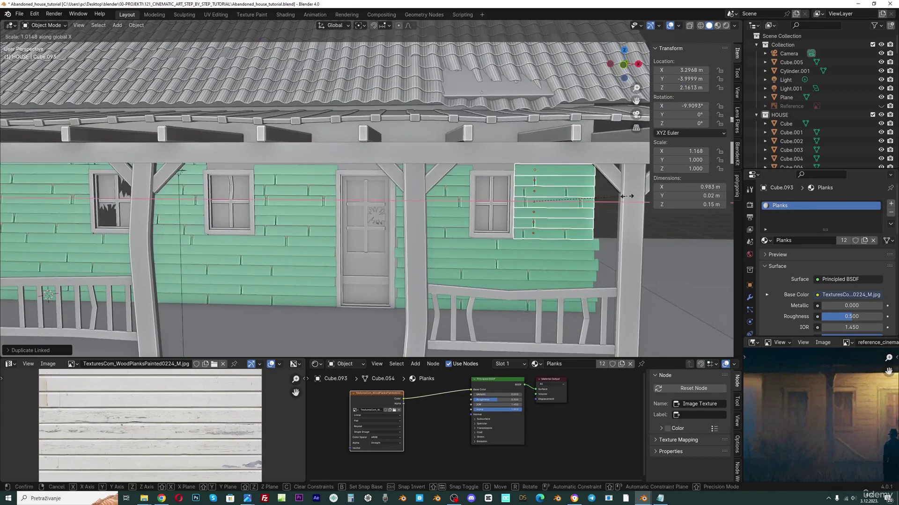
{"action": "left_click", "coordinate": [584, 199]}
Link-duplicate single top planks along X to cover the wall above the third window and above the door.
{"action": "left_click", "coordinate": [468, 172]}
{"action": "key", "text": "alt+d"}
{"action": "key", "text": "x"}
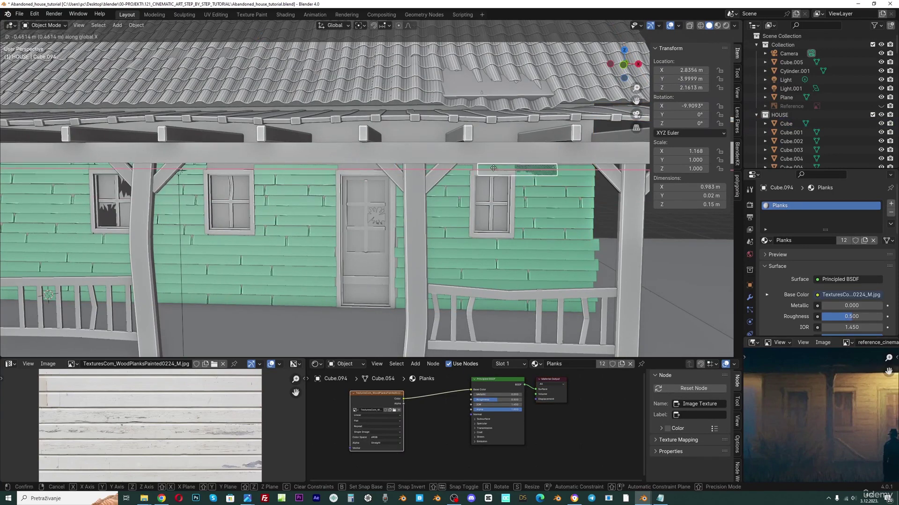
{"action": "left_click", "coordinate": [484, 172]}
{"action": "left_click", "coordinate": [283, 171]}
{"action": "key", "text": "alt+d"}
{"action": "key", "text": "x"}
{"action": "left_click", "coordinate": [365, 174]}
Select the lowest short plank between the first two windows.
{"action": "middle_click_drag", "start_coordinate": [324, 240], "coordinate": [414, 242], "text": "shift"}
{"action": "scroll", "coordinate": [385, 240], "scroll_direction": "down", "scroll_amount": 4}
{"action": "scroll", "coordinate": [356, 253], "scroll_direction": "up", "scroll_amount": 2}
{"action": "left_click", "coordinate": [346, 249]}
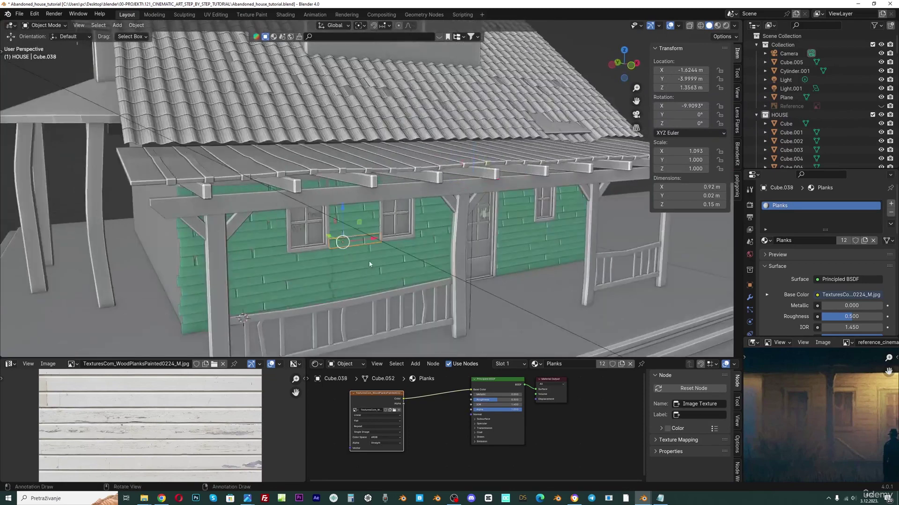
{"action": "scroll", "coordinate": [369, 262], "scroll_direction": "up", "scroll_amount": 2}
{"action": "middle_click_drag", "start_coordinate": [370, 262], "coordinate": [376, 252]}
{"action": "key", "text": "r"}
{"action": "key", "text": "z"}
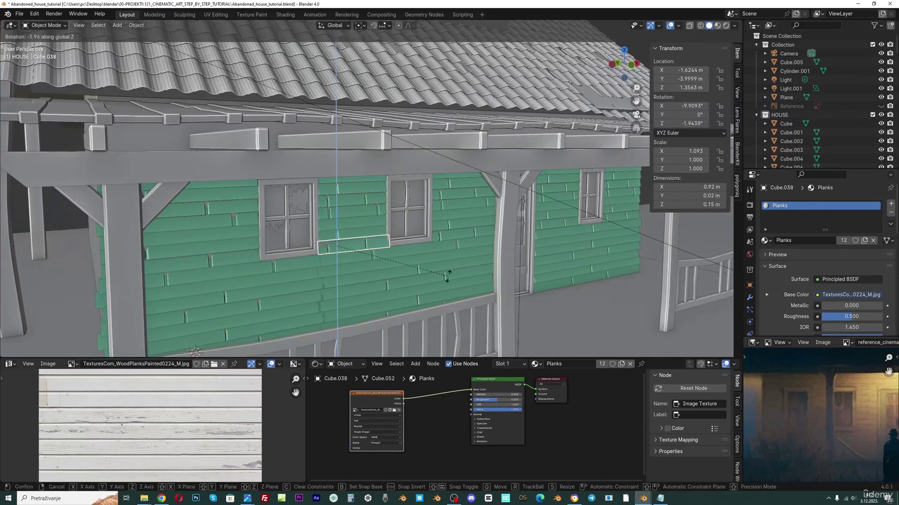
{"action": "right_click", "coordinate": [447, 276]}
Rotate the selected short plank about 0.7° around Y so it sits slightly crooked.
{"action": "key", "text": "r"}
{"action": "key", "text": "y"}
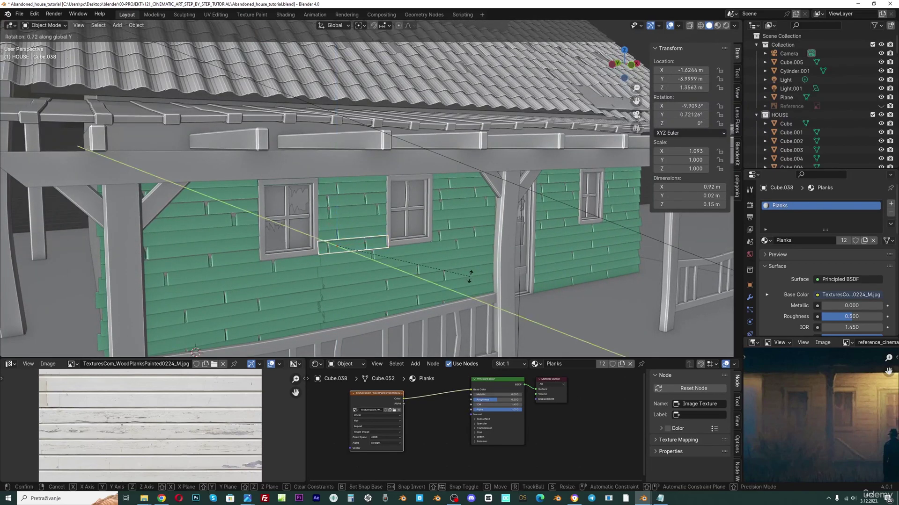
{"action": "left_click", "coordinate": [470, 277]}
Select several planks beside the windows and, pivoting on Individual Origins, tilt them about 3.6° around X and 0.5° around Y.
{"action": "left_click", "coordinate": [470, 207]}
{"action": "left_click", "coordinate": [355, 201], "text": "shift"}
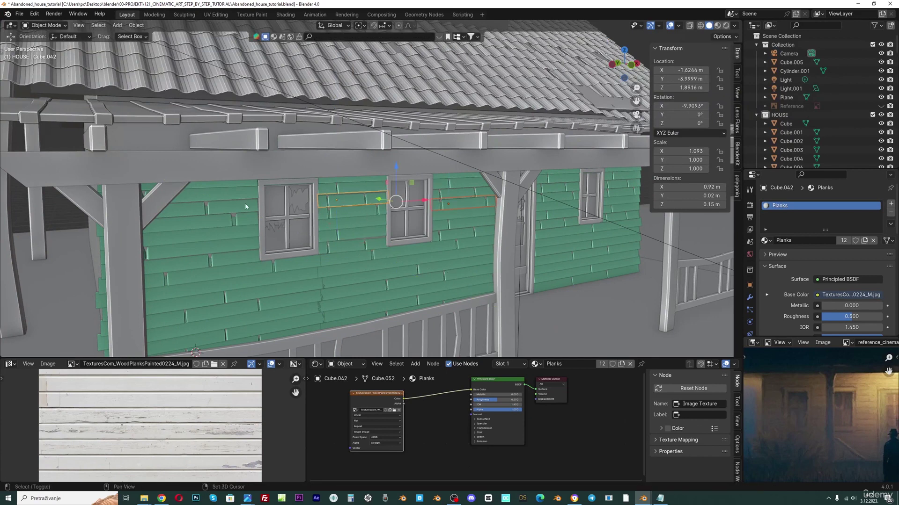
{"action": "left_click", "coordinate": [239, 196], "text": "shift"}
{"action": "left_click", "coordinate": [357, 25]}
{"action": "left_click", "coordinate": [380, 69]}
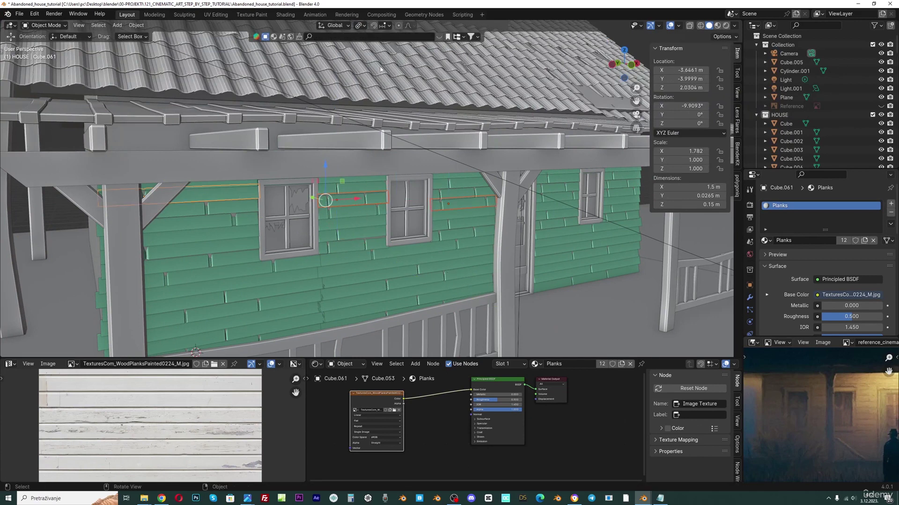
{"action": "key", "text": "r"}
{"action": "key", "text": "x"}
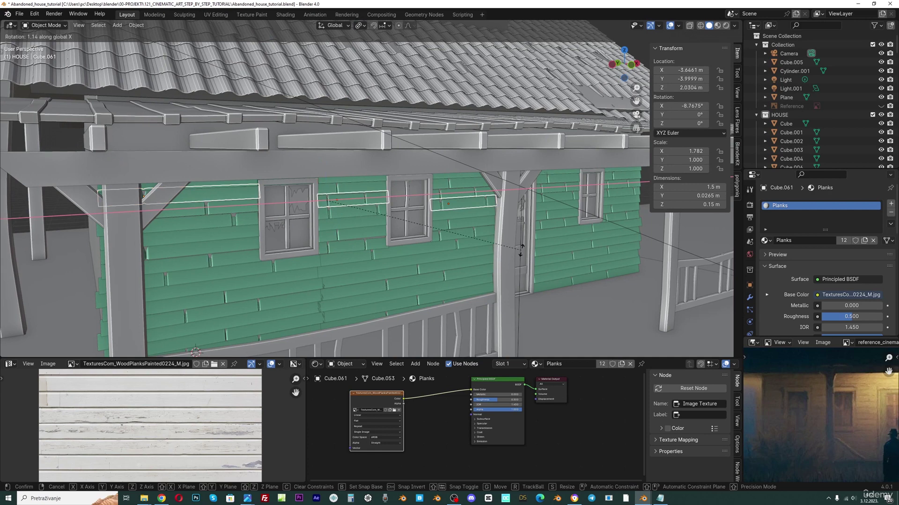
{"action": "left_click", "coordinate": [519, 260]}
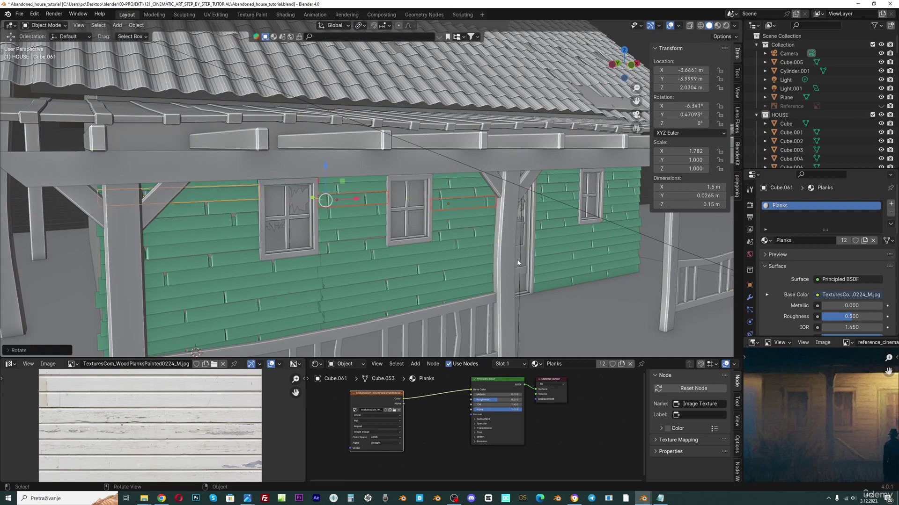
Select two planks between the door and the third window, tilt them to about -3° around X, and shift them about 0.011 m along Y.
{"action": "left_click", "coordinate": [563, 219]}
{"action": "left_click", "coordinate": [594, 254], "text": "shift"}
{"action": "key", "text": "r"}
{"action": "key", "text": "x"}
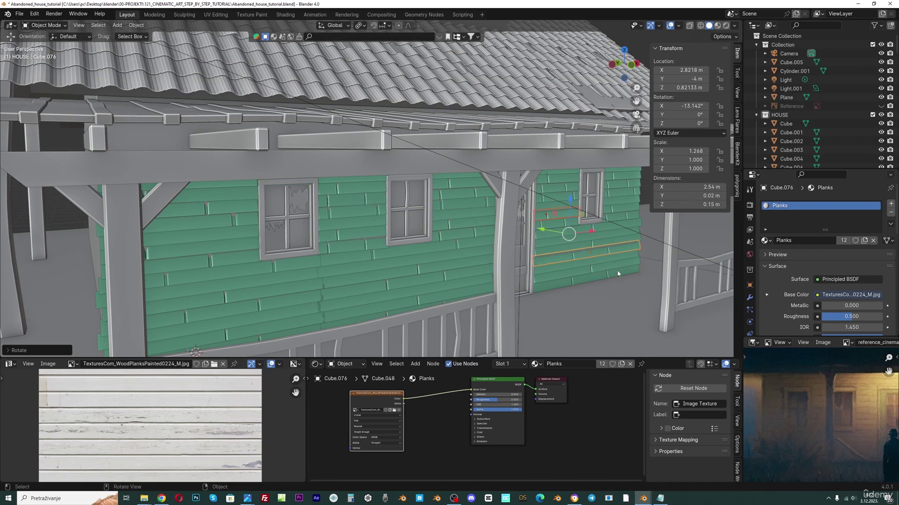
{"action": "left_click", "coordinate": [613, 284]}
{"action": "left_click", "coordinate": [613, 282]}
{"action": "key", "text": "g"}
{"action": "key", "text": "y"}
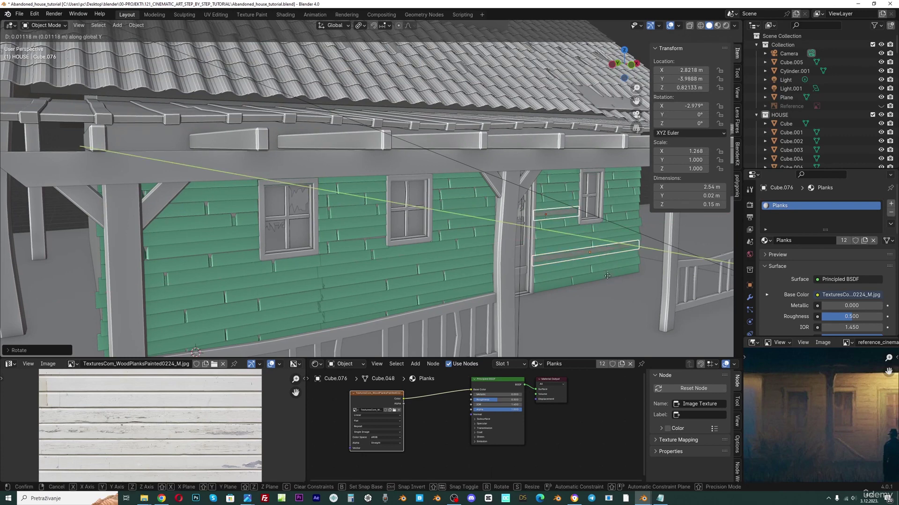
{"action": "left_click", "coordinate": [608, 276]}
Lower a short upper plank between the first two windows about 0.02 m and rotate it about 0.25° around Y.
{"action": "scroll", "coordinate": [580, 274], "scroll_direction": "down", "scroll_amount": 3}
{"action": "left_click", "coordinate": [297, 248]}
{"action": "scroll", "coordinate": [298, 251], "scroll_direction": "up", "scroll_amount": 3}
{"action": "left_click", "coordinate": [353, 228]}
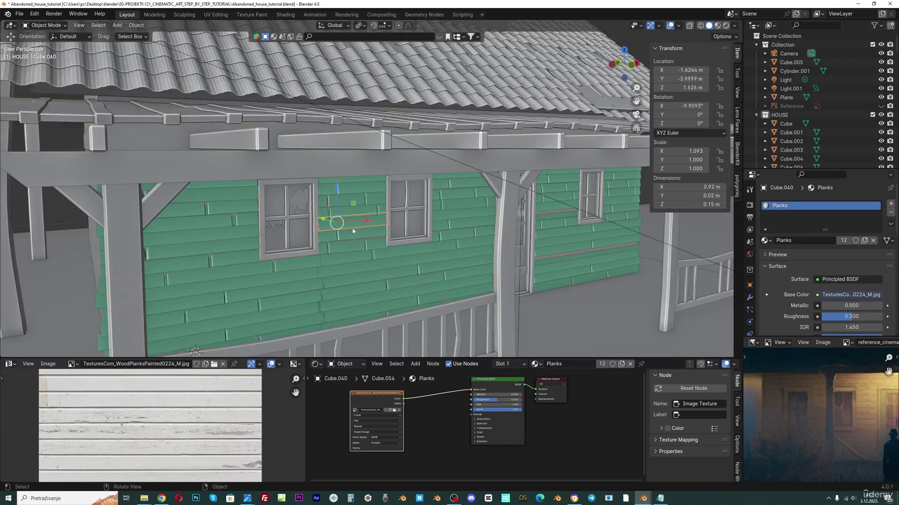
{"action": "key", "text": "r"}
{"action": "key", "text": "x"}
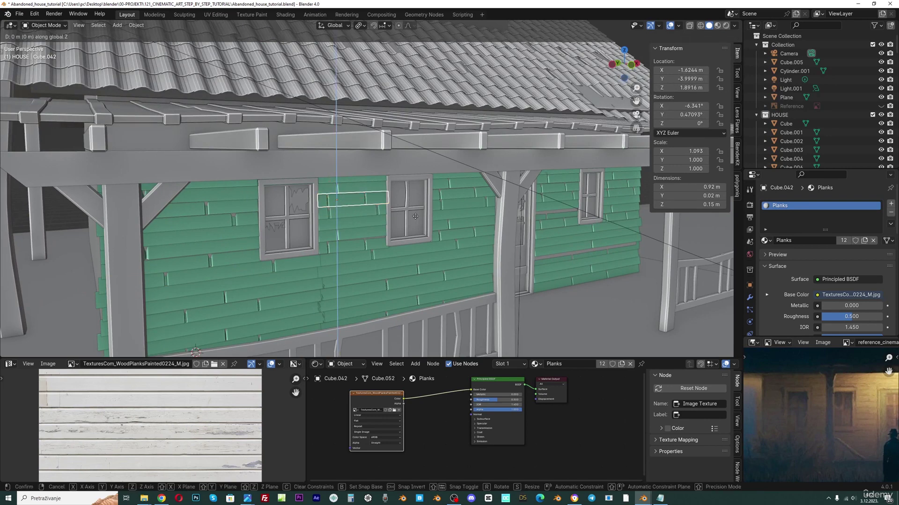
{"action": "right_click", "coordinate": [433, 258]}
{"action": "key", "text": "r"}
{"action": "key", "text": "y"}
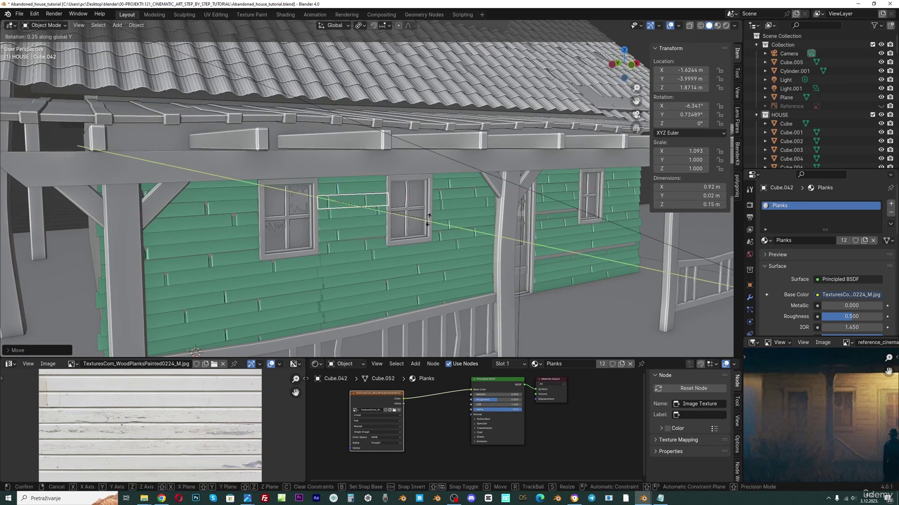
{"action": "left_click", "coordinate": [428, 222]}
{"action": "key", "text": "g"}
{"action": "key", "text": "z"}
{"action": "left_click", "coordinate": [428, 225]}
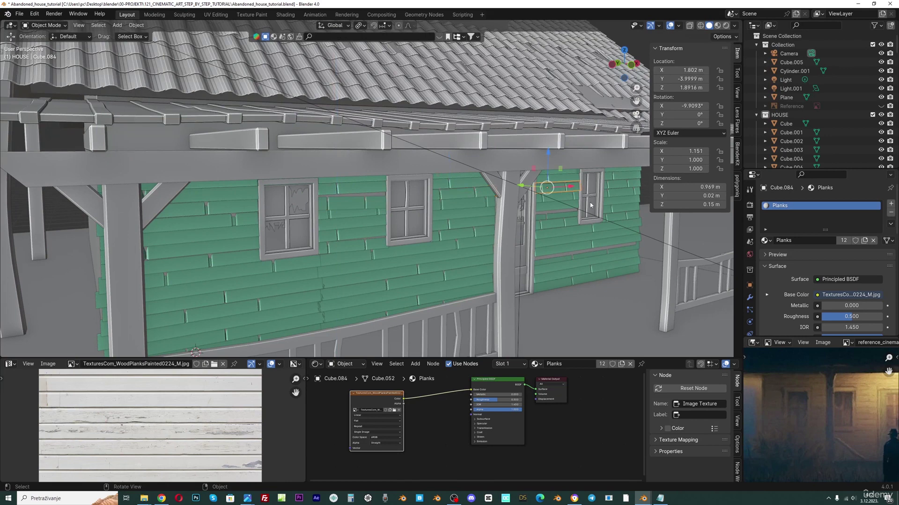
Tilt the long plank beside the first window's lower edge to about 2.2° around Y and lower it about 0.01 m.
{"action": "left_click", "coordinate": [617, 175]}
{"action": "key", "text": "r"}
{"action": "left_click", "coordinate": [144, 263]}
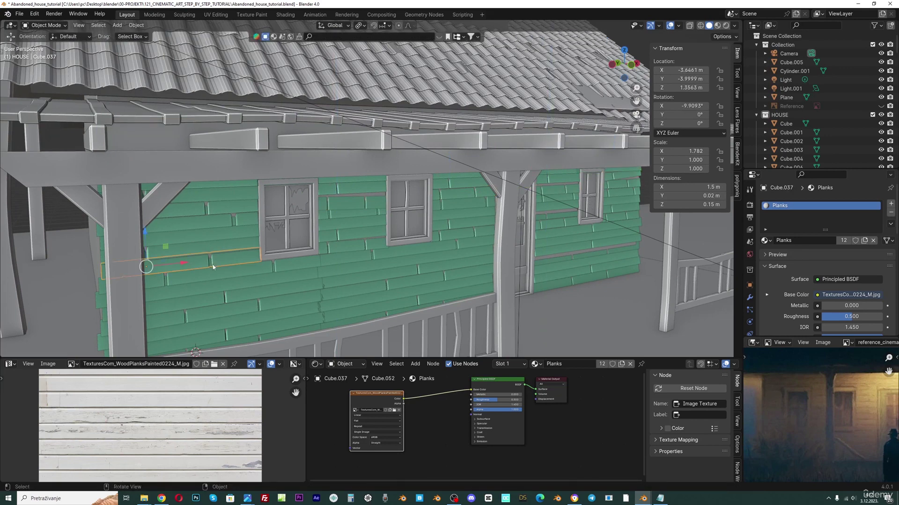
{"action": "left_click_drag", "start_coordinate": [143, 263], "coordinate": [280, 265]}
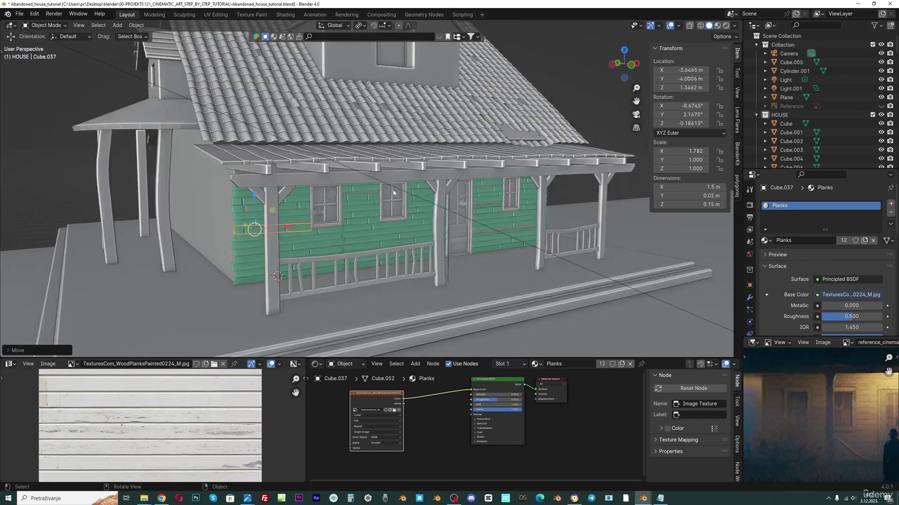
Deselect everything and examine the plank-clad house in rendered shading and from different sides.
{"action": "scroll", "coordinate": [393, 193], "scroll_direction": "down", "scroll_amount": 3}
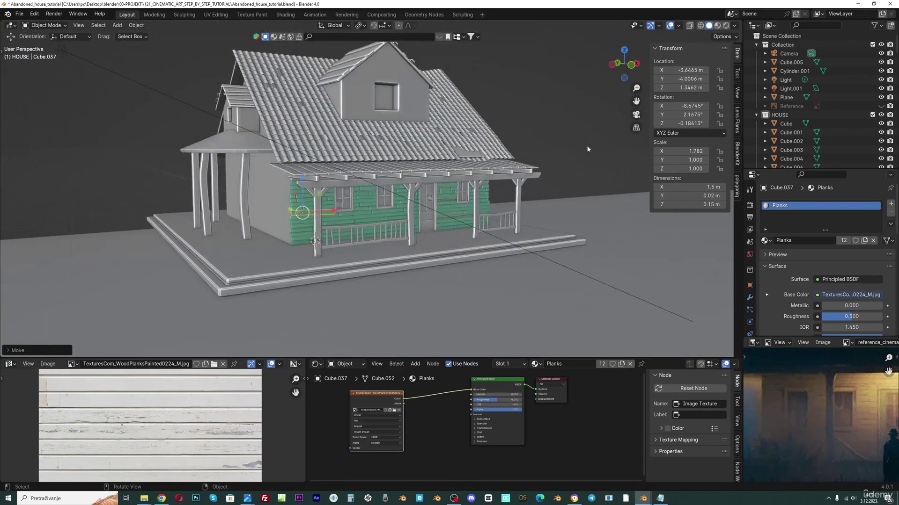
{"action": "left_click", "coordinate": [587, 148]}
{"action": "scroll", "coordinate": [515, 147], "scroll_direction": "down", "scroll_amount": 1}
{"action": "left_click_drag", "start_coordinate": [636, 101], "coordinate": [648, 151]}
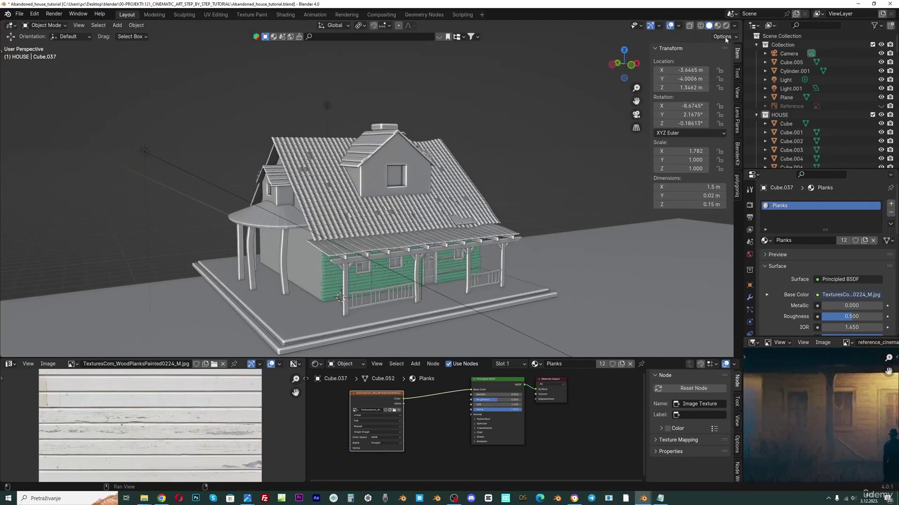
{"action": "left_click", "coordinate": [725, 26]}
{"action": "mouse_move", "coordinate": [404, 273]}
{"action": "middle_mouse_down"}
{"action": "mouse_move", "coordinate": [370, 256]}
{"action": "mouse_move", "coordinate": [416, 257]}
{"action": "mouse_move", "coordinate": [367, 253]}
{"action": "mouse_move", "coordinate": [391, 253]}
{"action": "middle_mouse_up"}
{"action": "scroll", "coordinate": [375, 259], "scroll_direction": "up", "scroll_amount": 1}
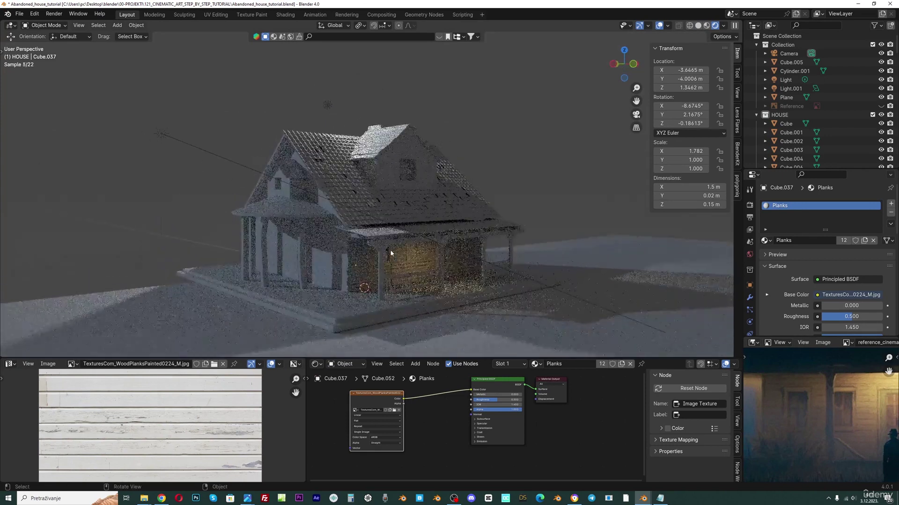
{"action": "middle_click_drag", "start_coordinate": [539, 223], "coordinate": [521, 224]}
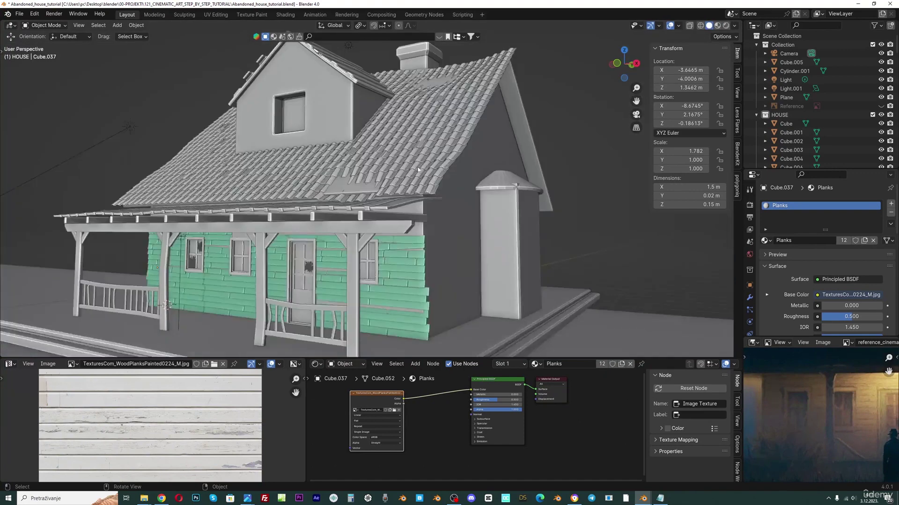
Duplicate the three lowest planks beside the door and move the copies about 2.2 m along X past the house corner.
{"action": "scroll", "coordinate": [388, 301], "scroll_direction": "down", "scroll_amount": 2}
{"action": "scroll", "coordinate": [387, 293], "scroll_direction": "up", "scroll_amount": 2}
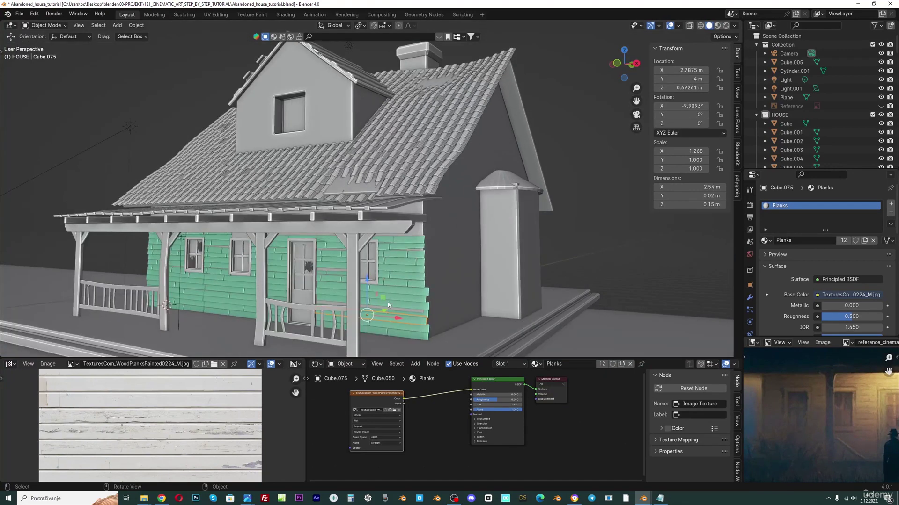
{"action": "left_click", "coordinate": [391, 331]}
{"action": "left_click", "coordinate": [410, 329]}
{"action": "key", "text": "shift+d"}
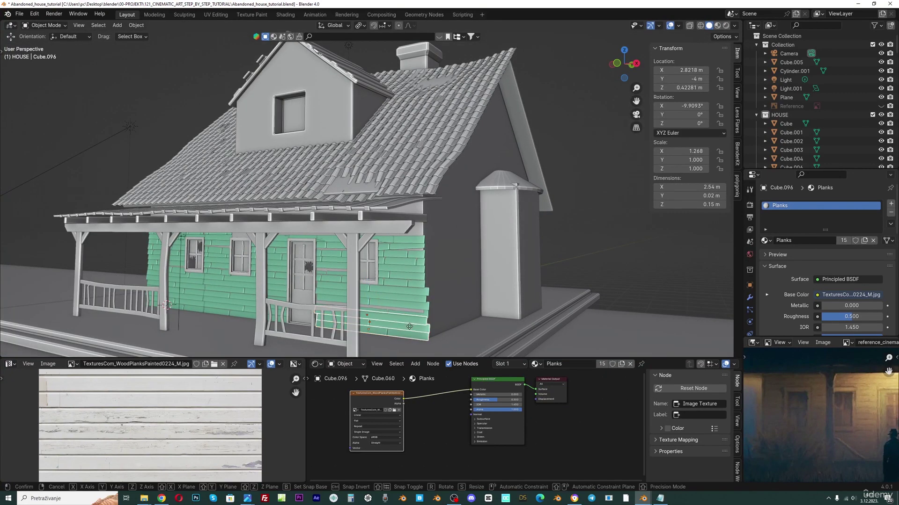
{"action": "left_click", "coordinate": [522, 326]}
Change the pivot point to the planks' common center and rotate the three copies 90° around Y so they stand upright.
{"action": "scroll", "coordinate": [588, 295], "scroll_direction": "down", "scroll_amount": 2}
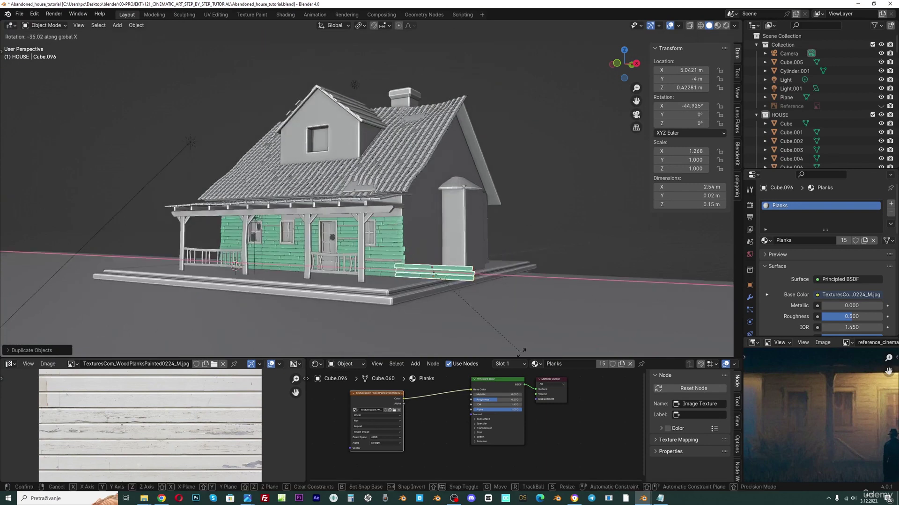
{"action": "left_click", "coordinate": [361, 26]}
{"action": "left_click", "coordinate": [401, 67]}
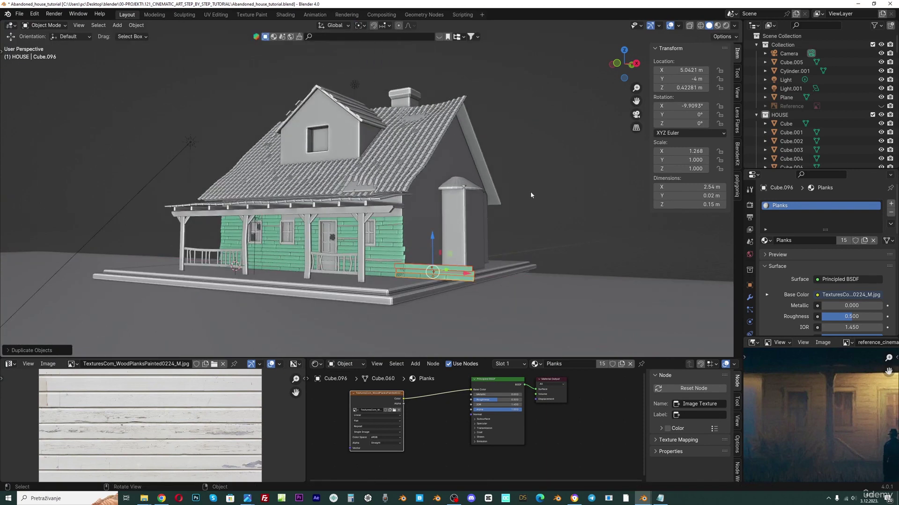
{"action": "key", "text": "r"}
{"action": "key", "text": "y"}
{"action": "right_click", "coordinate": [518, 266]}
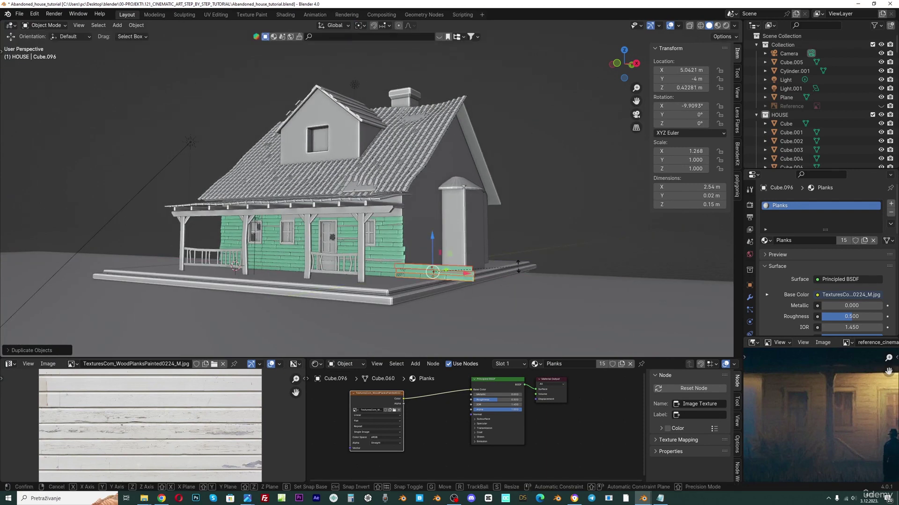
{"action": "type", "text": "ry90"}
{"action": "key", "text": "Return"}
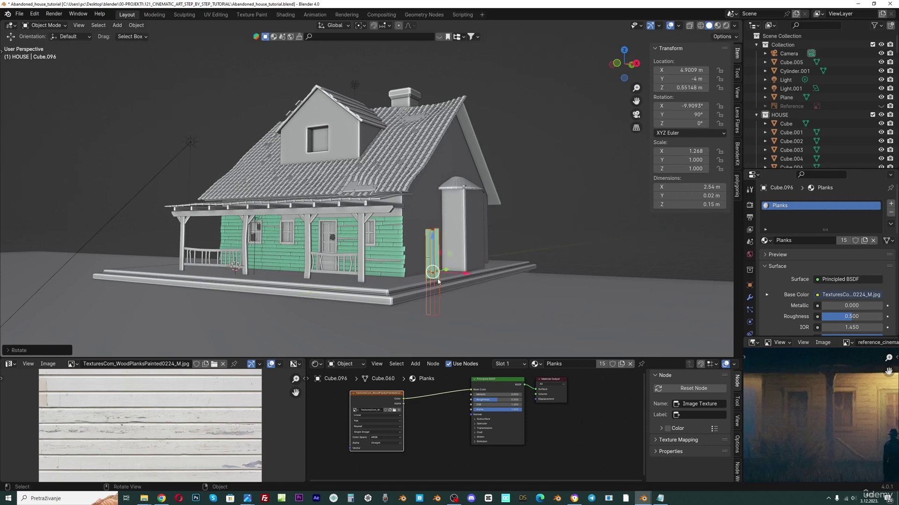
Move the upright planks about 3.7 m along Y and about -0.7 m along X toward the side tower.
{"action": "key", "text": "g"}
{"action": "key", "text": "y"}
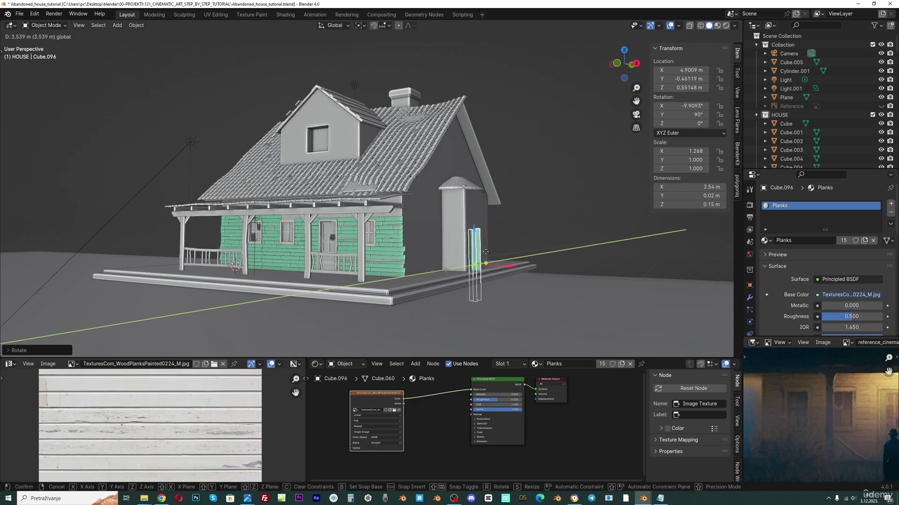
{"action": "left_click", "coordinate": [498, 285]}
{"action": "scroll", "coordinate": [478, 271], "scroll_direction": "up", "scroll_amount": 2}
{"action": "key", "text": "g"}
{"action": "key", "text": "x"}
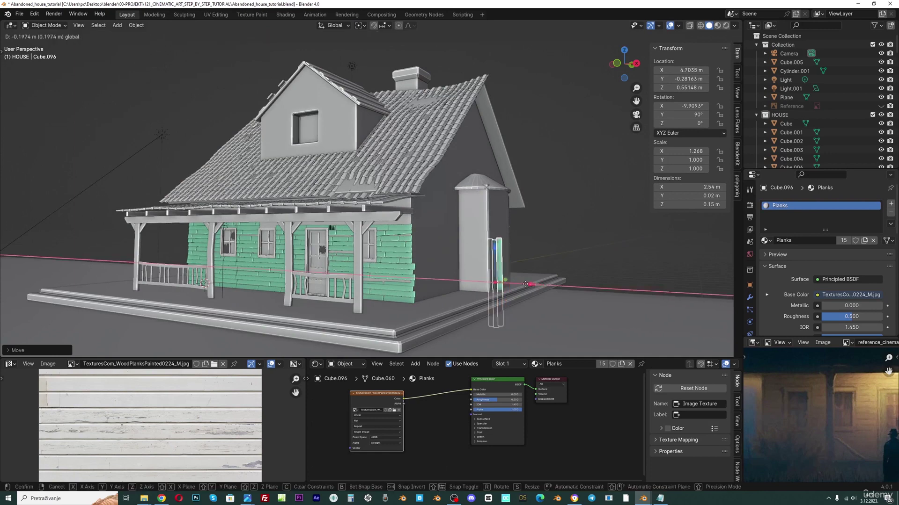
{"action": "left_click", "coordinate": [497, 279]}
Position the upright planks against the side tower's front face and scale them up by about 1.195.
{"action": "key", "text": "g"}
{"action": "key", "text": "shift+x"}
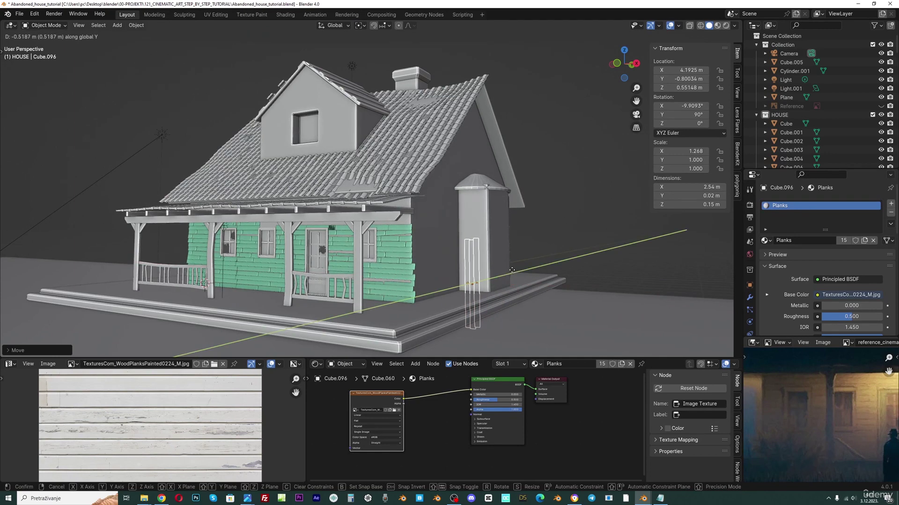
{"action": "left_click", "coordinate": [466, 221]}
{"action": "middle_click_drag", "start_coordinate": [465, 221], "coordinate": [526, 259]}
{"action": "key", "text": "s"}
{"action": "left_click", "coordinate": [545, 260]}
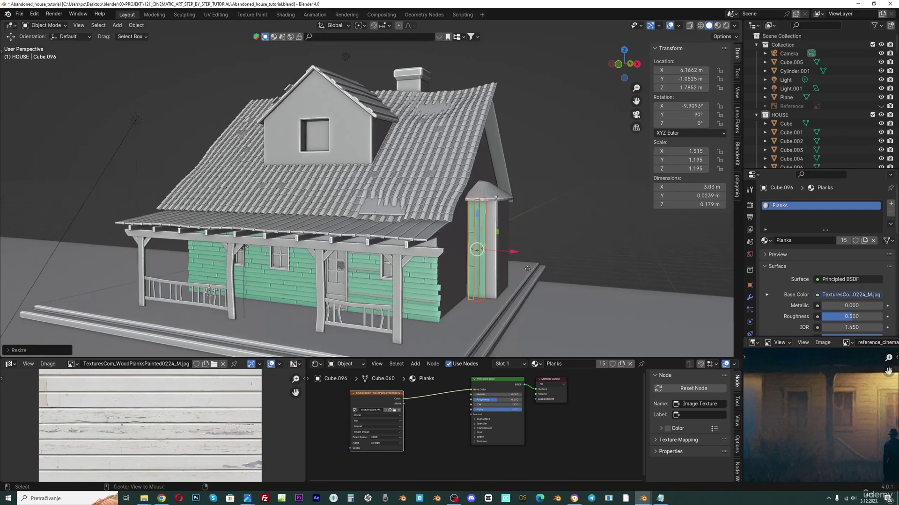